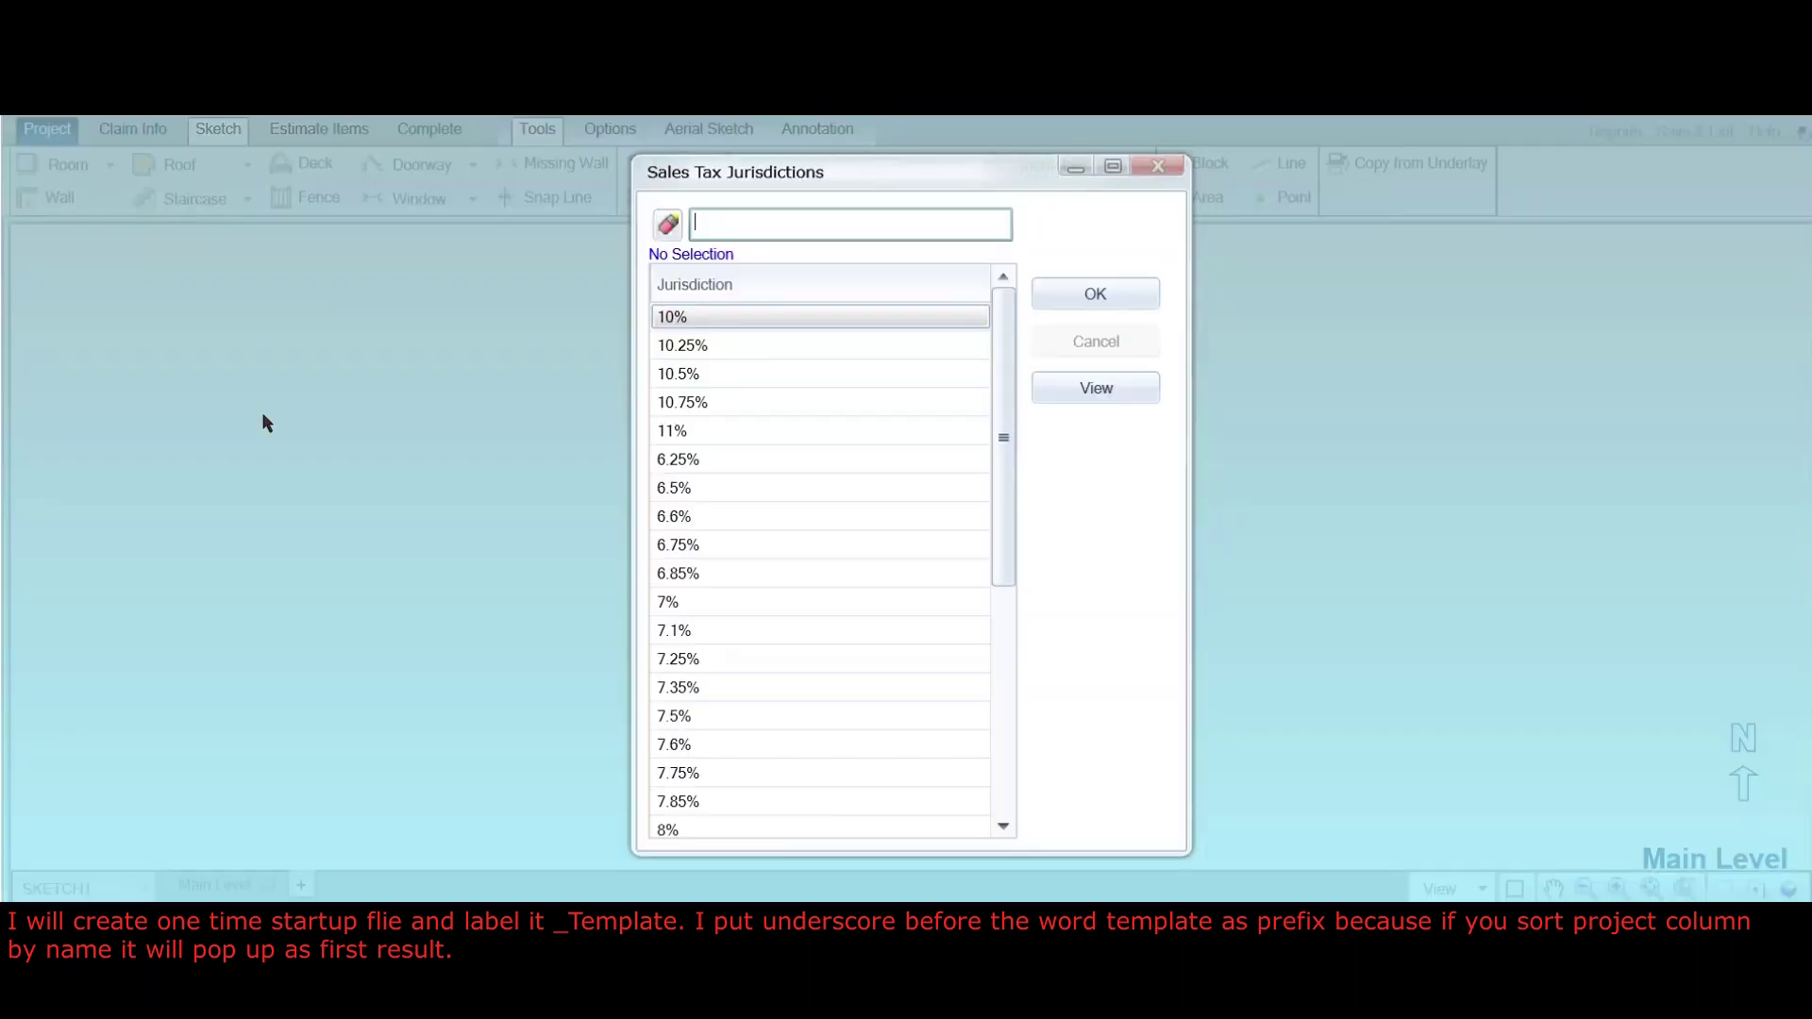
- Choose the 10% sales tax jurisdiction and rename the sketch's Main Level to "Dwelling Roof"
{"action": "double_click", "coordinate": [674, 317]}
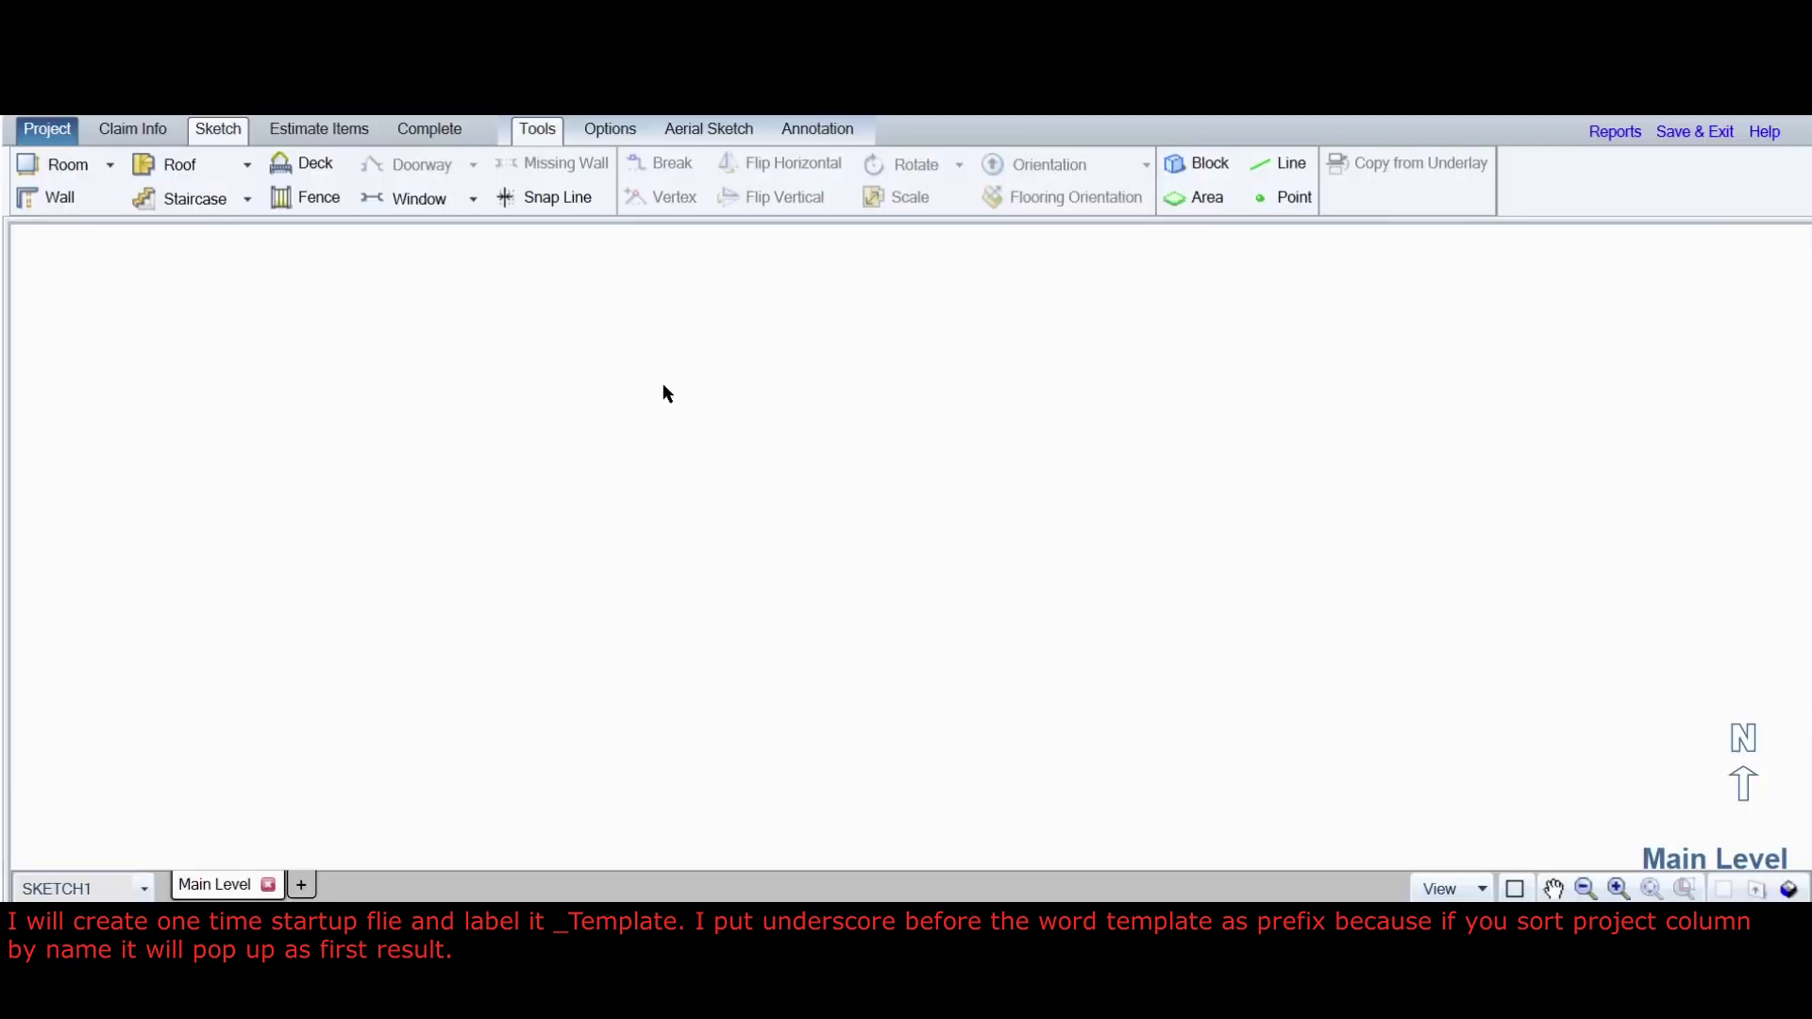
{"action": "right_click", "coordinate": [218, 891]}
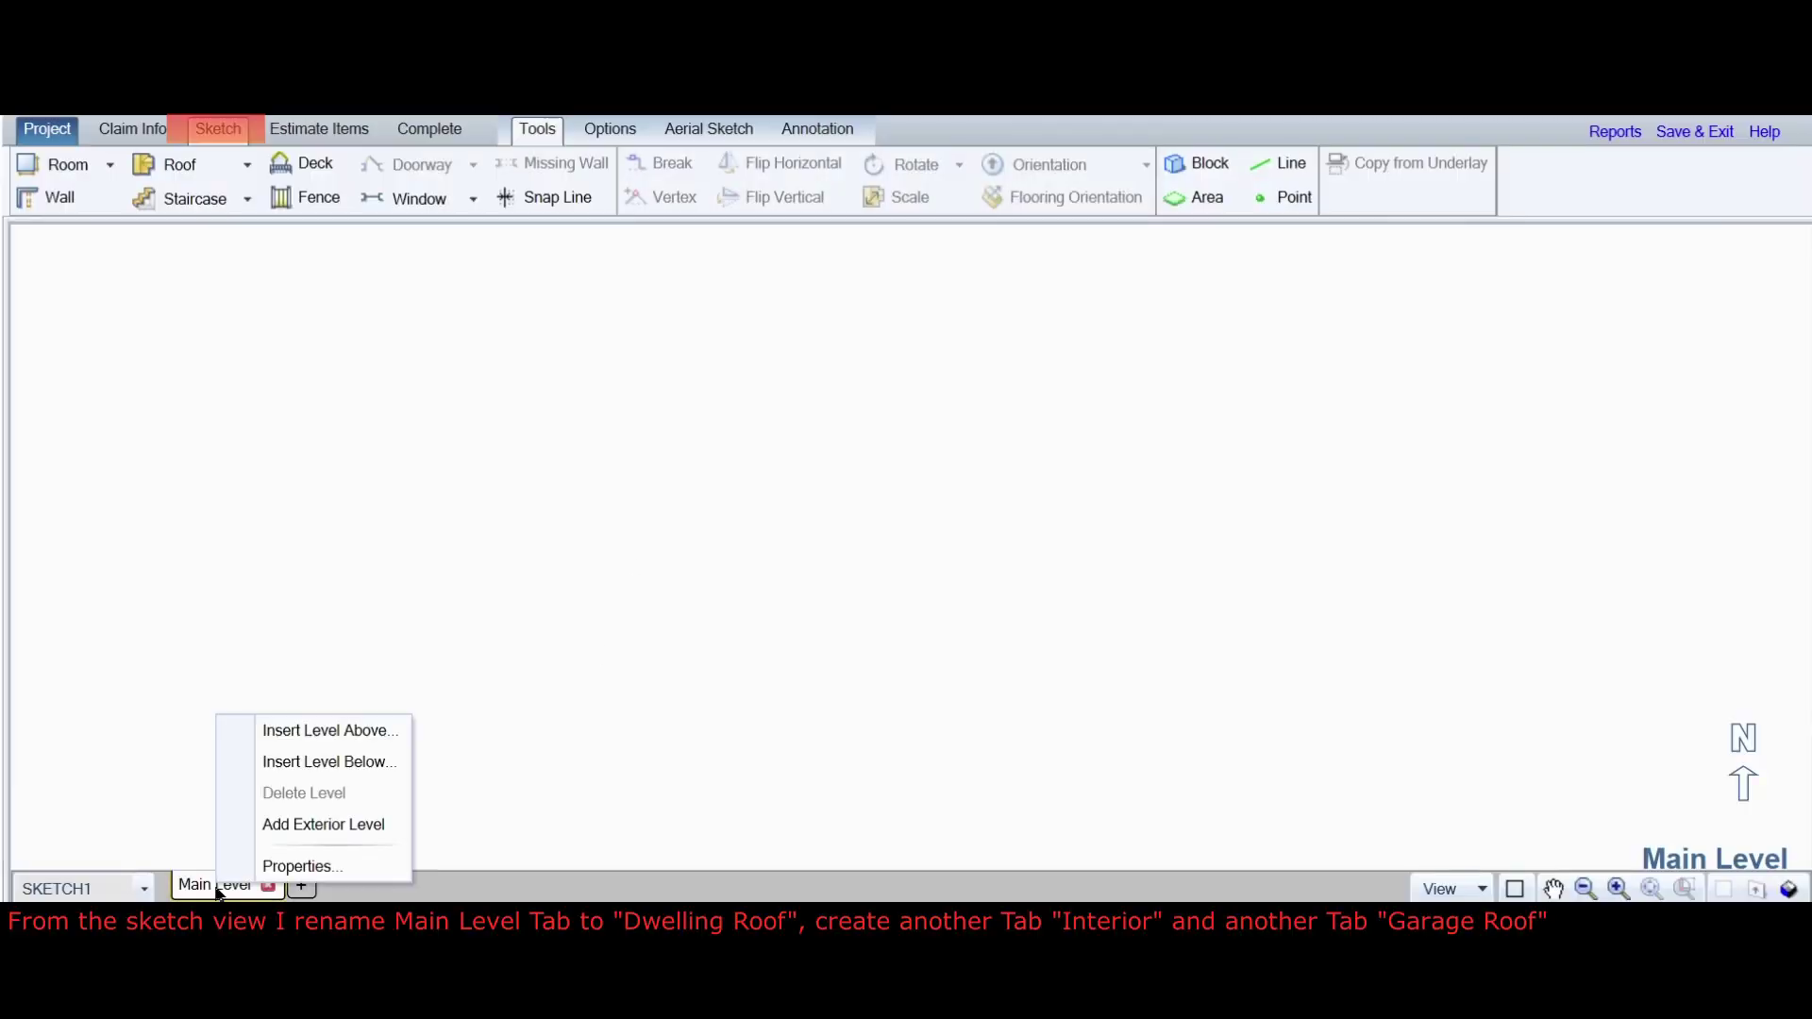
{"action": "left_click", "coordinate": [266, 868]}
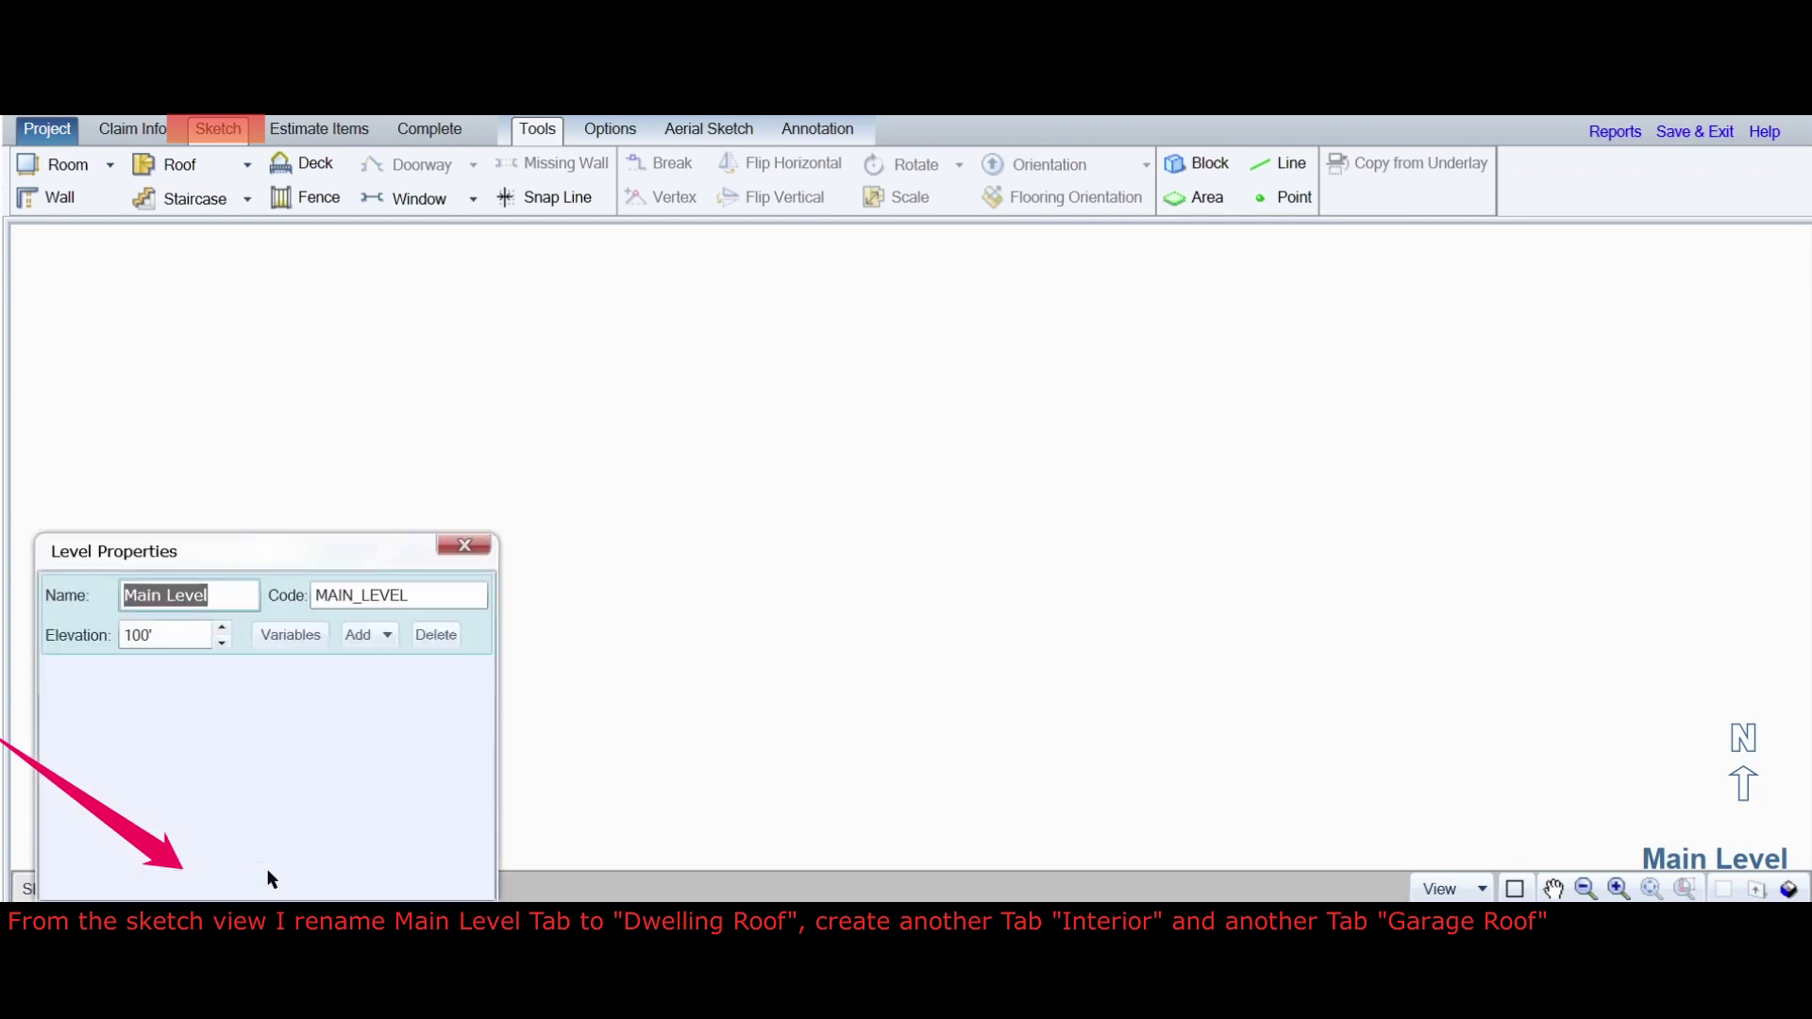
{"action": "type", "text": "Dw"}
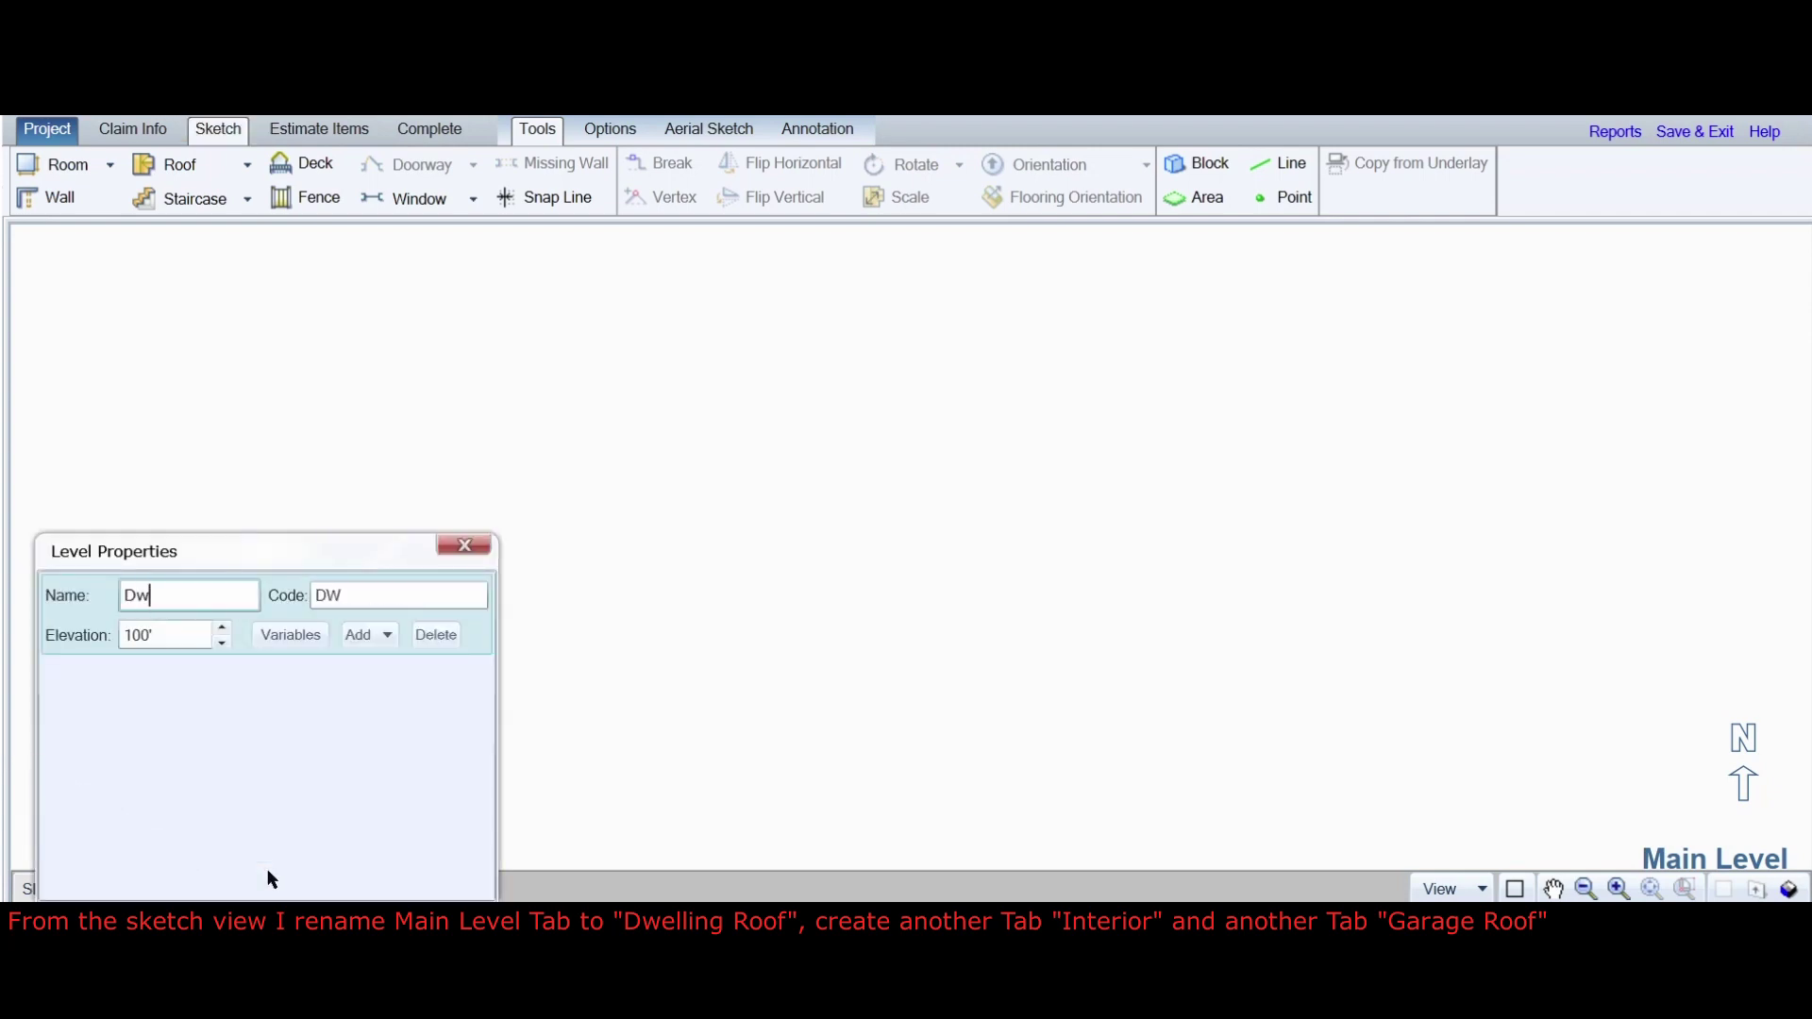
{"action": "type", "text": "elling Roof"}
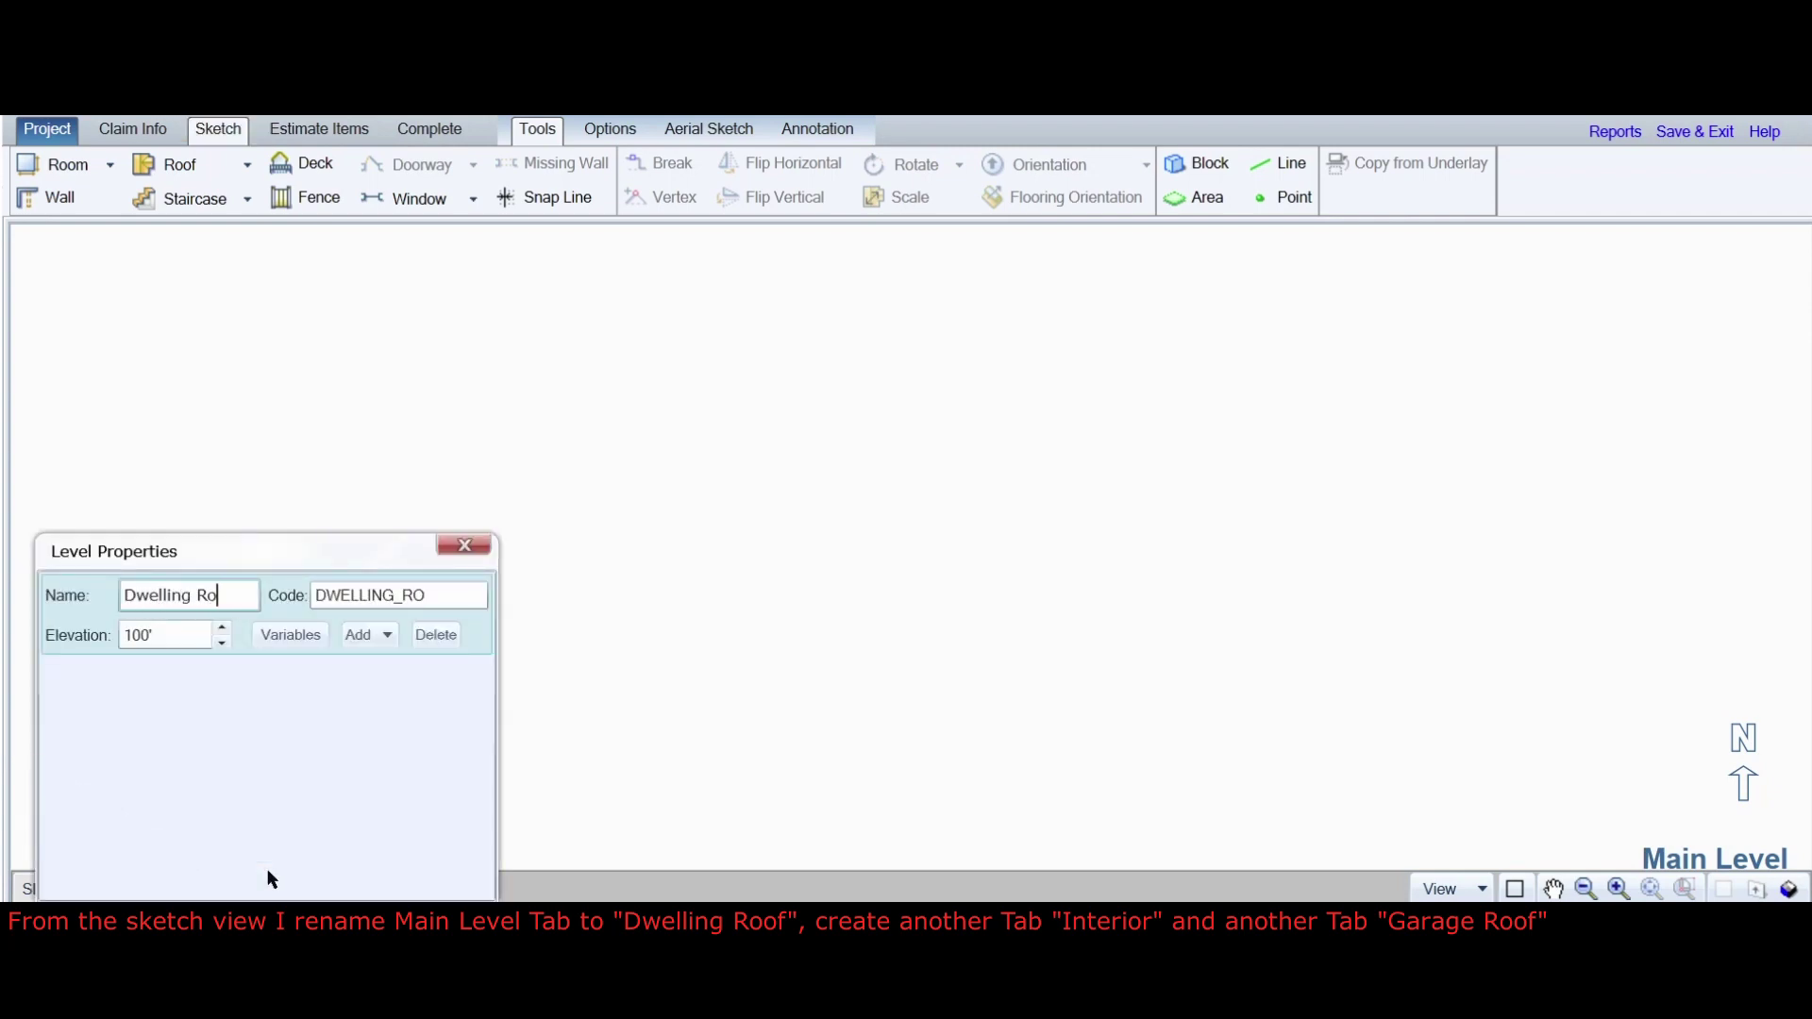
{"action": "left_click", "coordinate": [630, 745]}
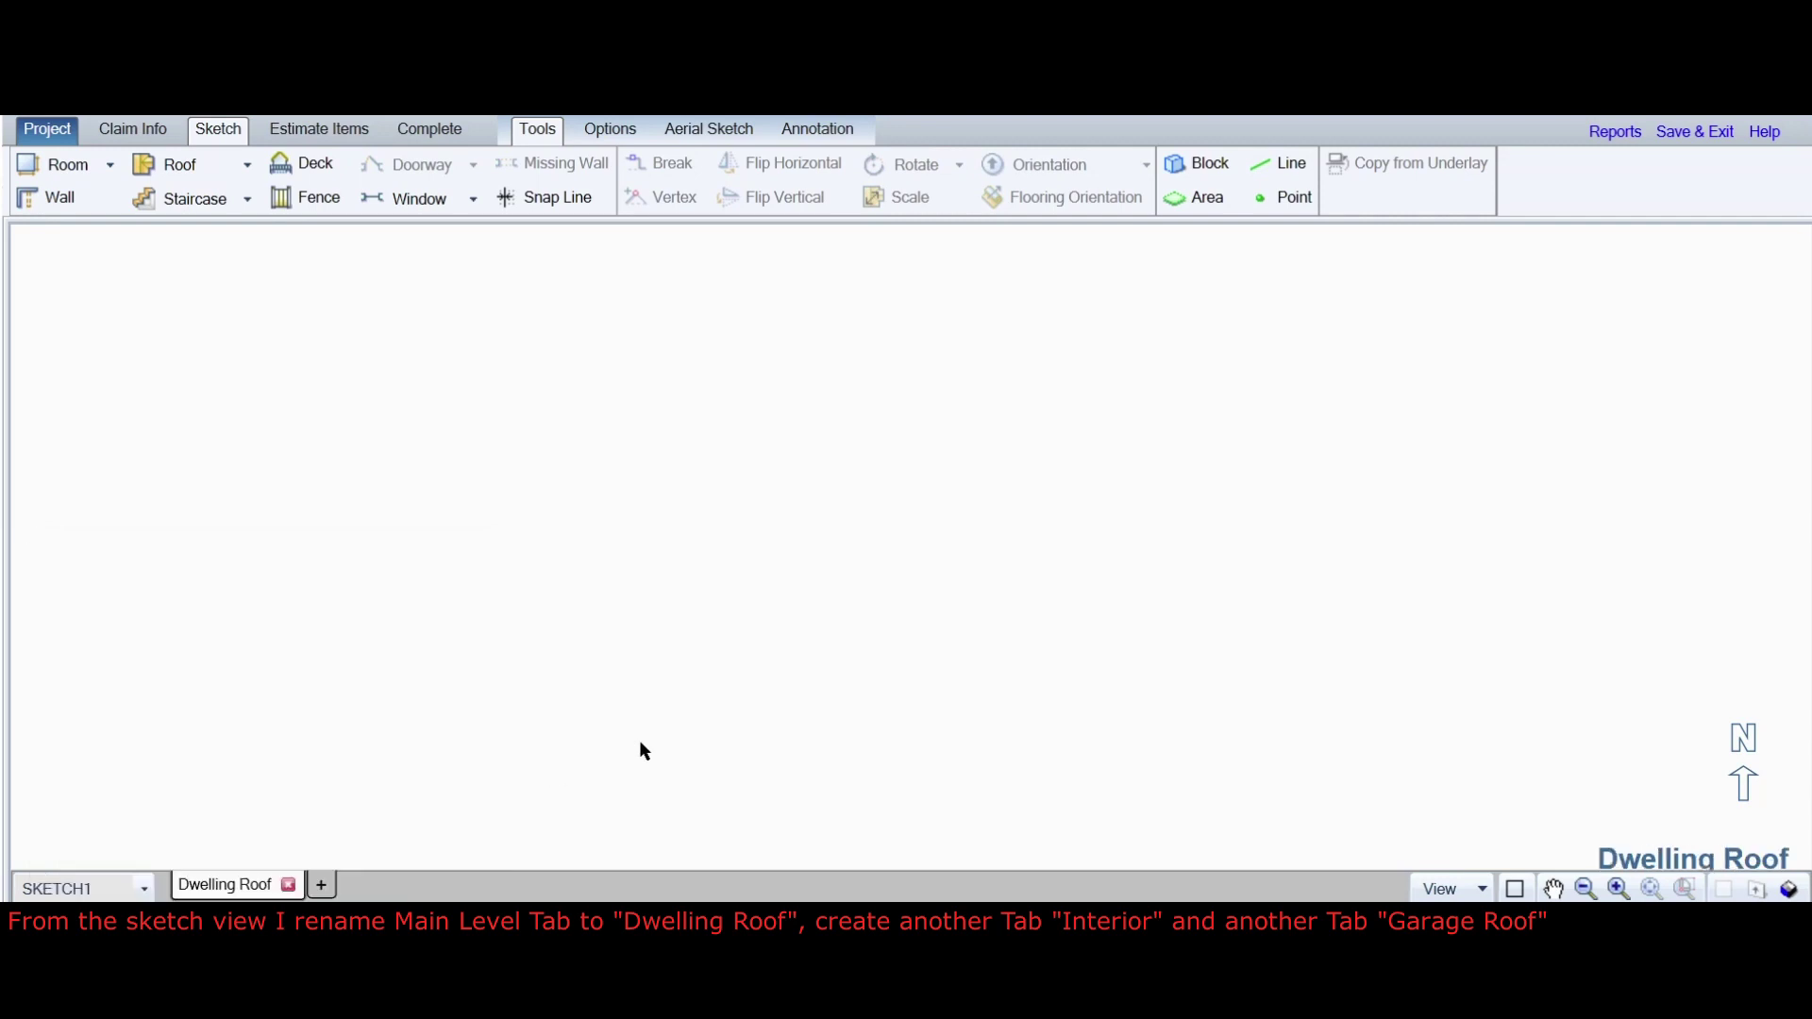
- Add two more levels to the sketch, named "Interior" and "Garage Roof"
{"action": "left_click", "coordinate": [322, 888]}
{"action": "type", "text": "Interior"}
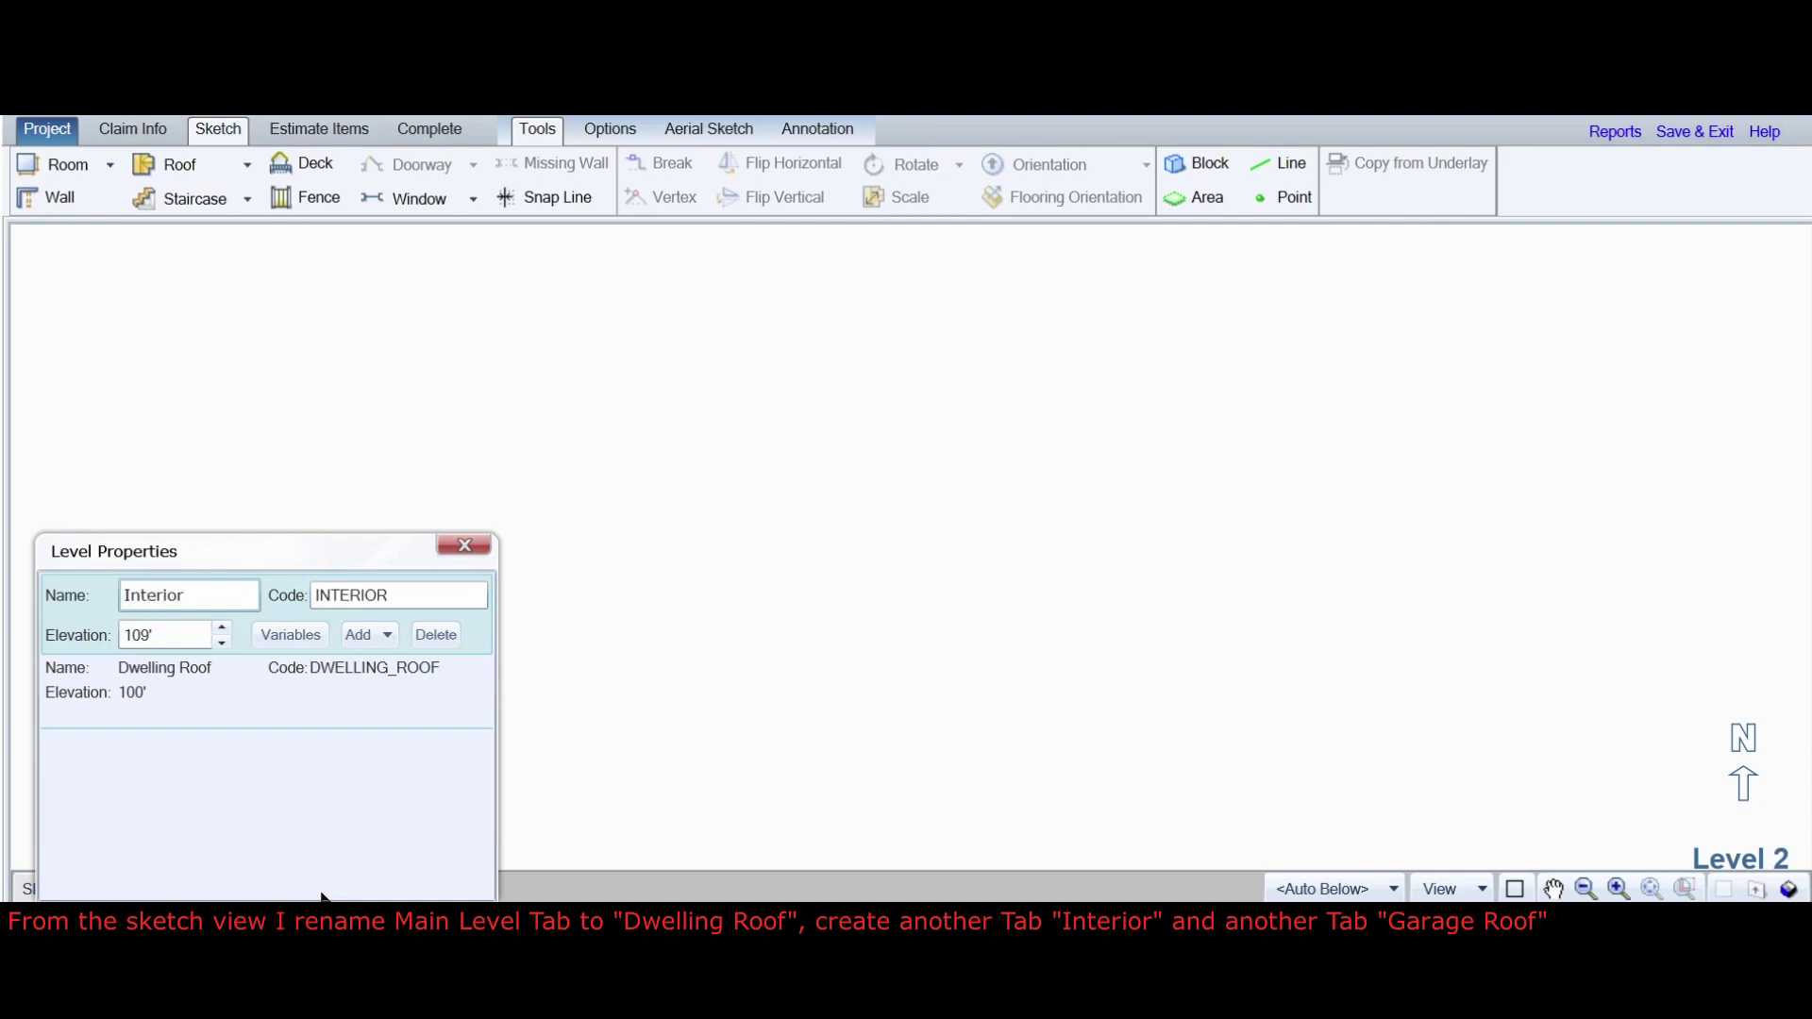
{"action": "left_click", "coordinate": [635, 703]}
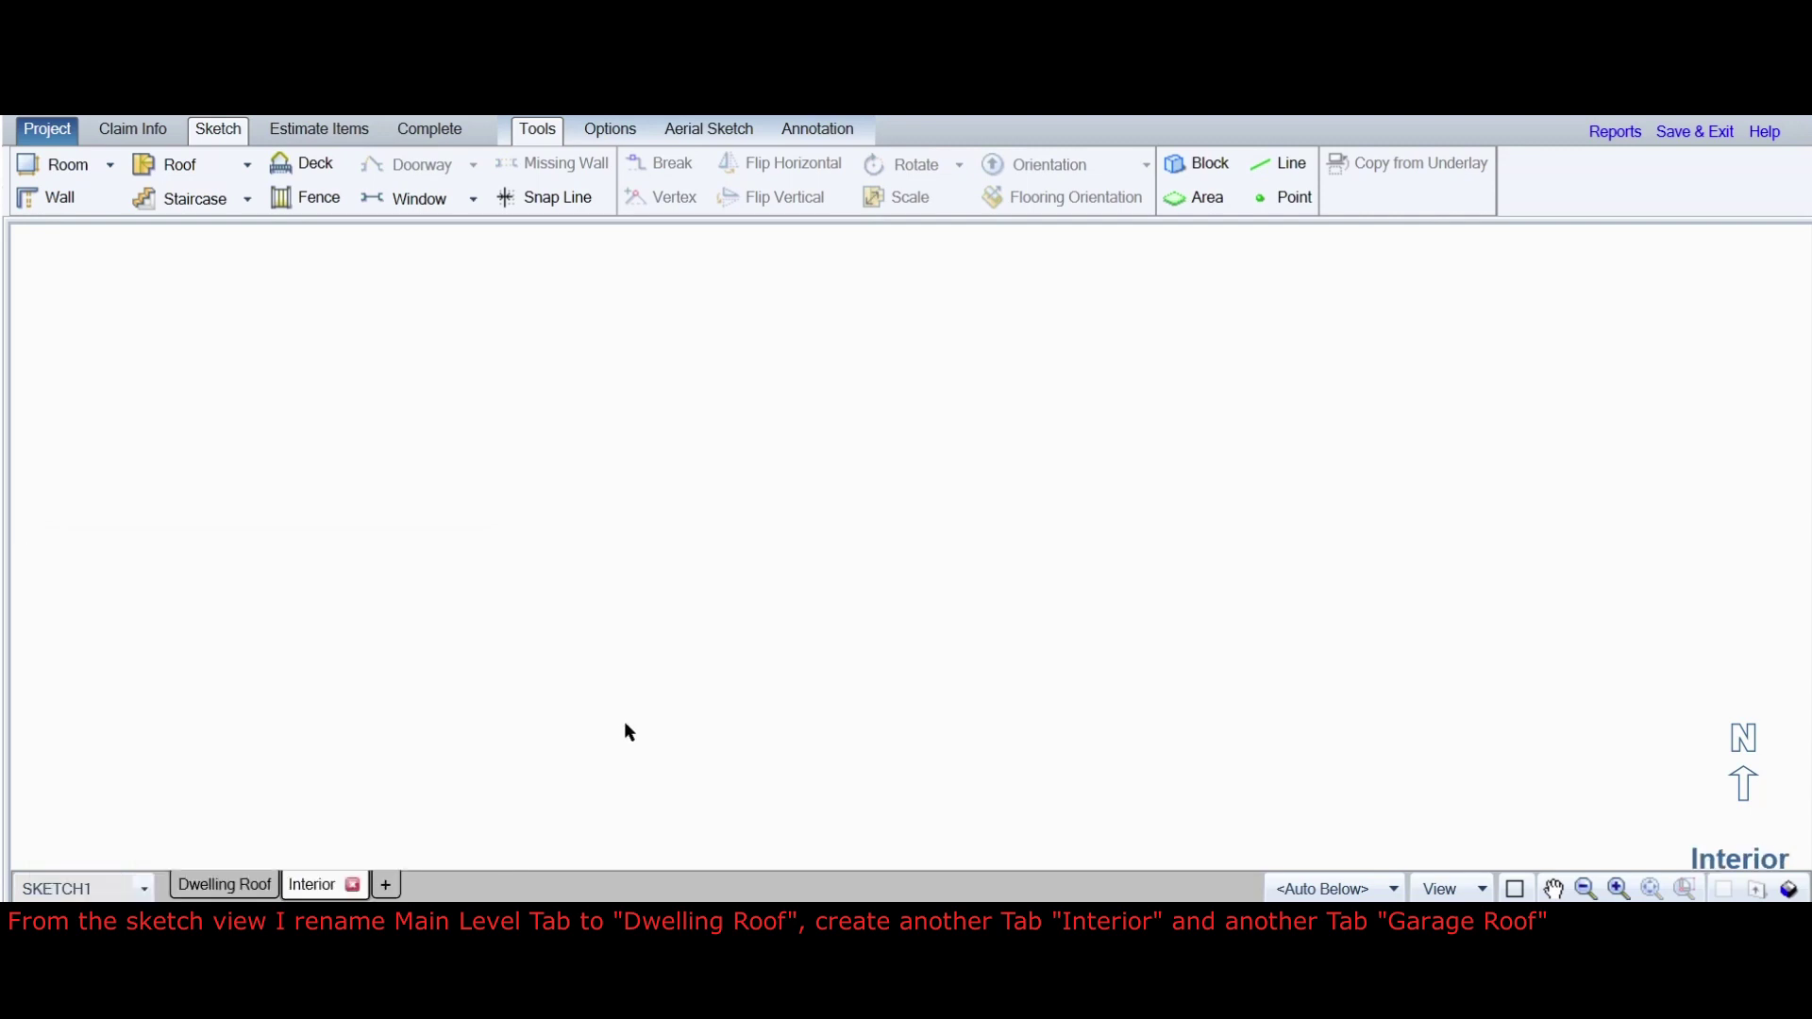
{"action": "left_click", "coordinate": [386, 884]}
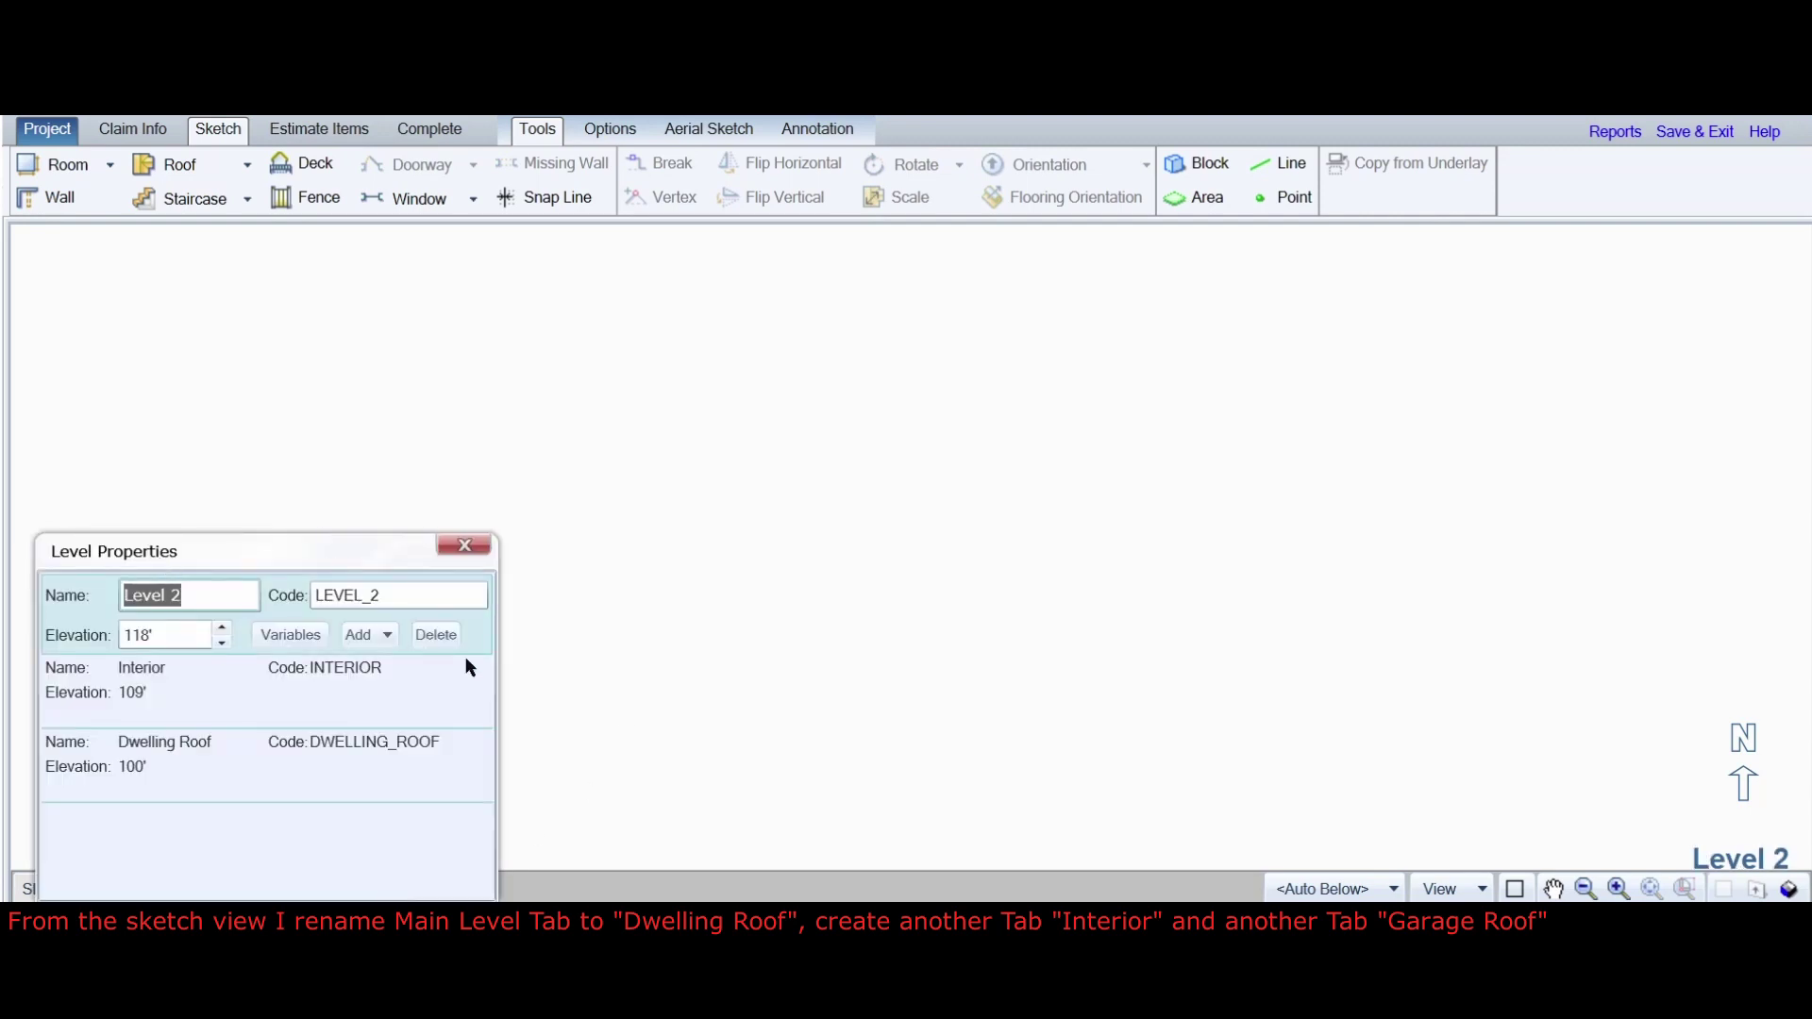
{"action": "type", "text": "Gara"}
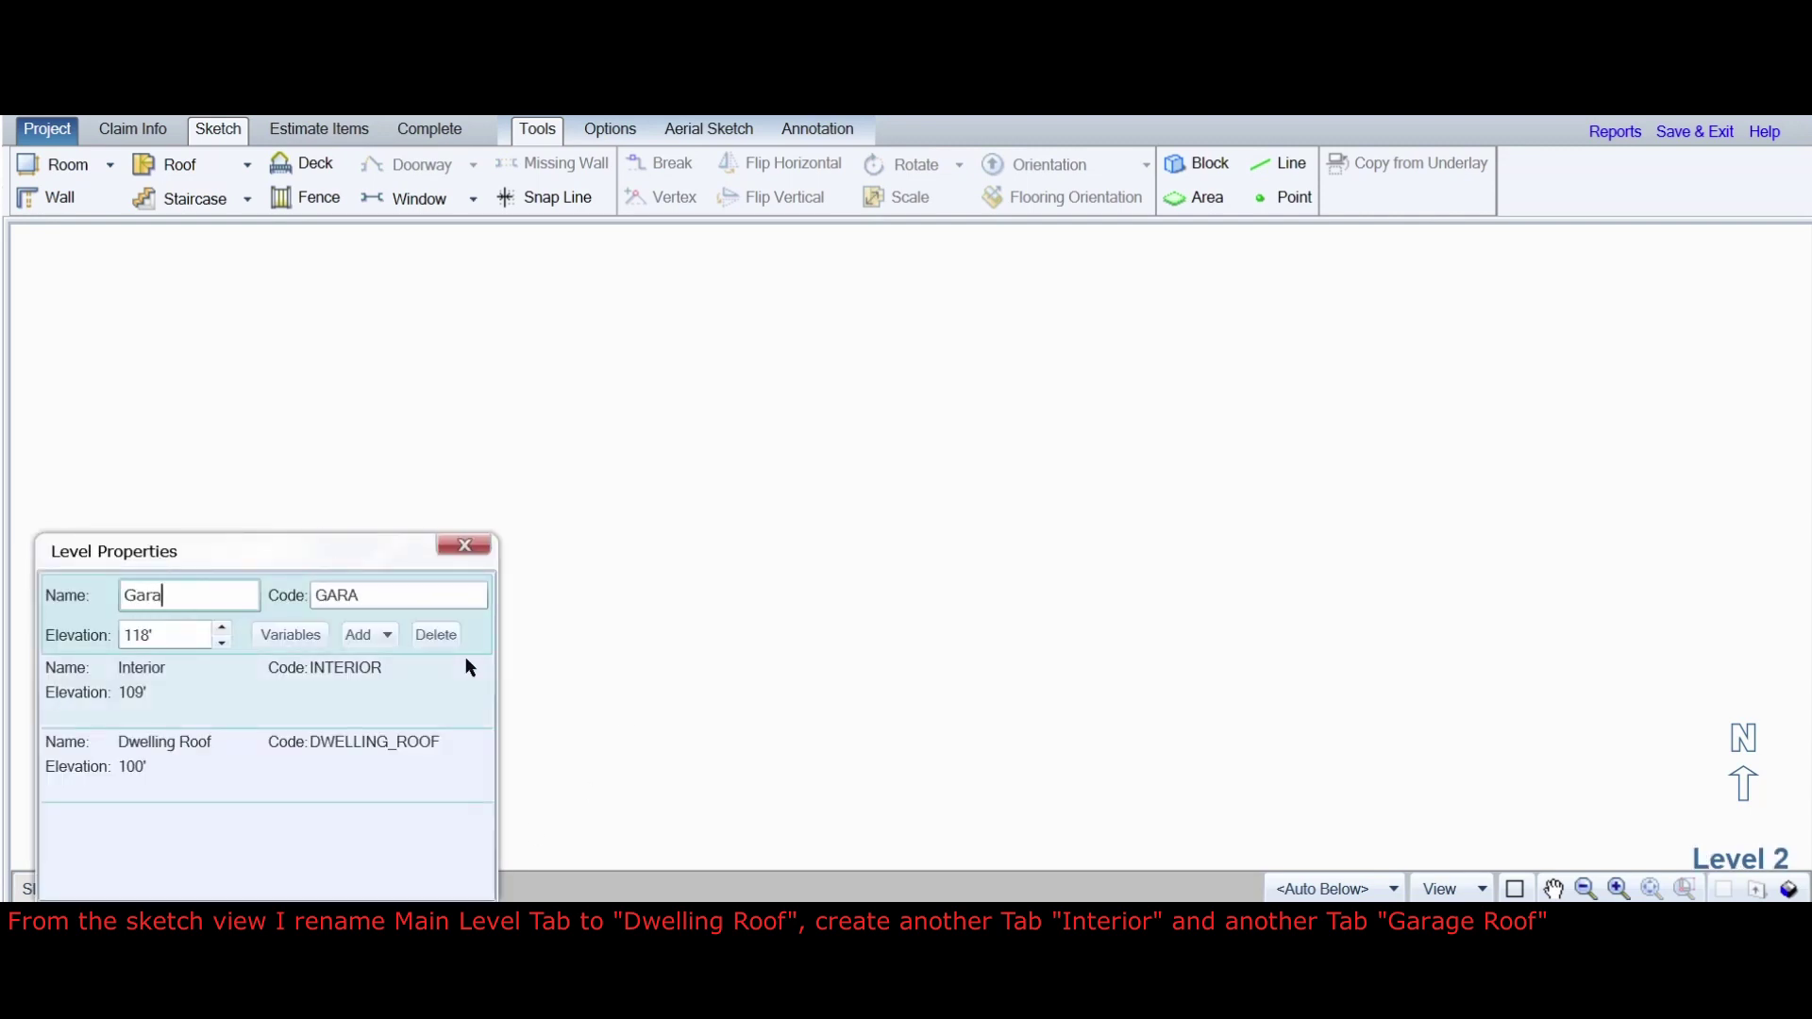
{"action": "type", "text": "ge Roof"}
{"action": "left_click", "coordinate": [978, 680]}
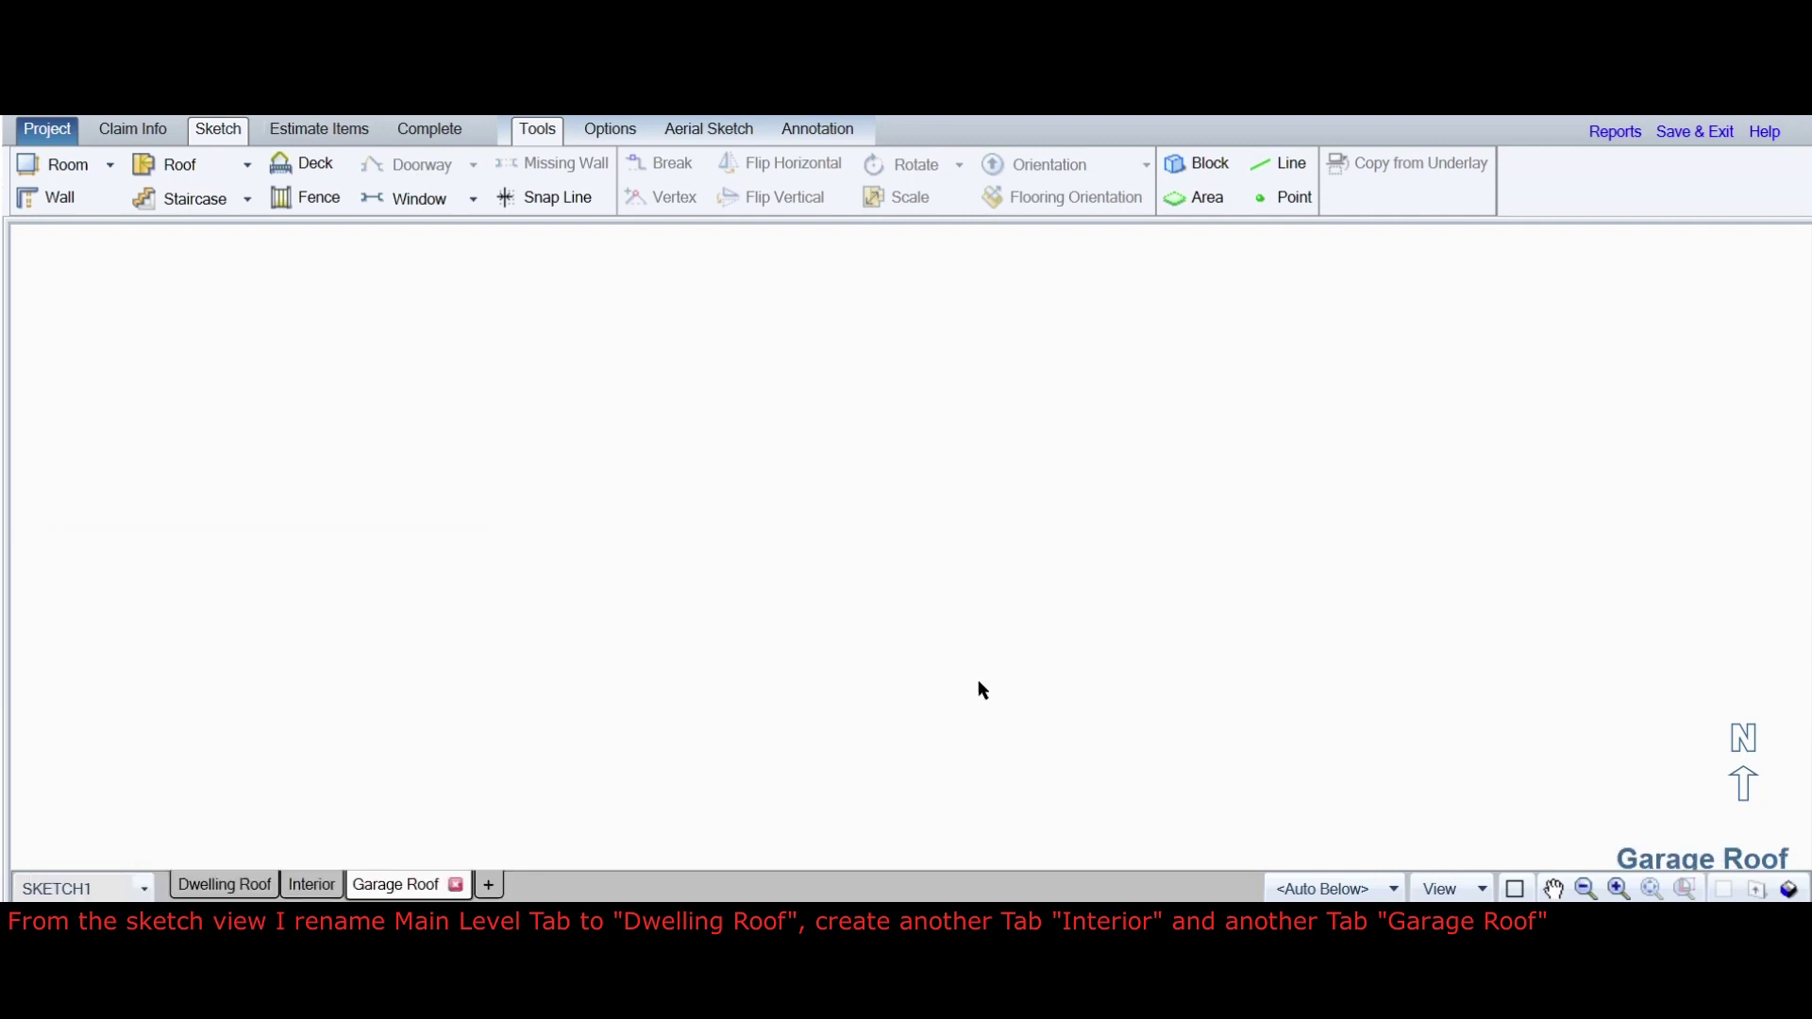
- Place a default 12' by 12' roof on the Garage Roof level and a default 12' by 12' room on the Interior level
{"action": "left_click", "coordinate": [170, 165]}
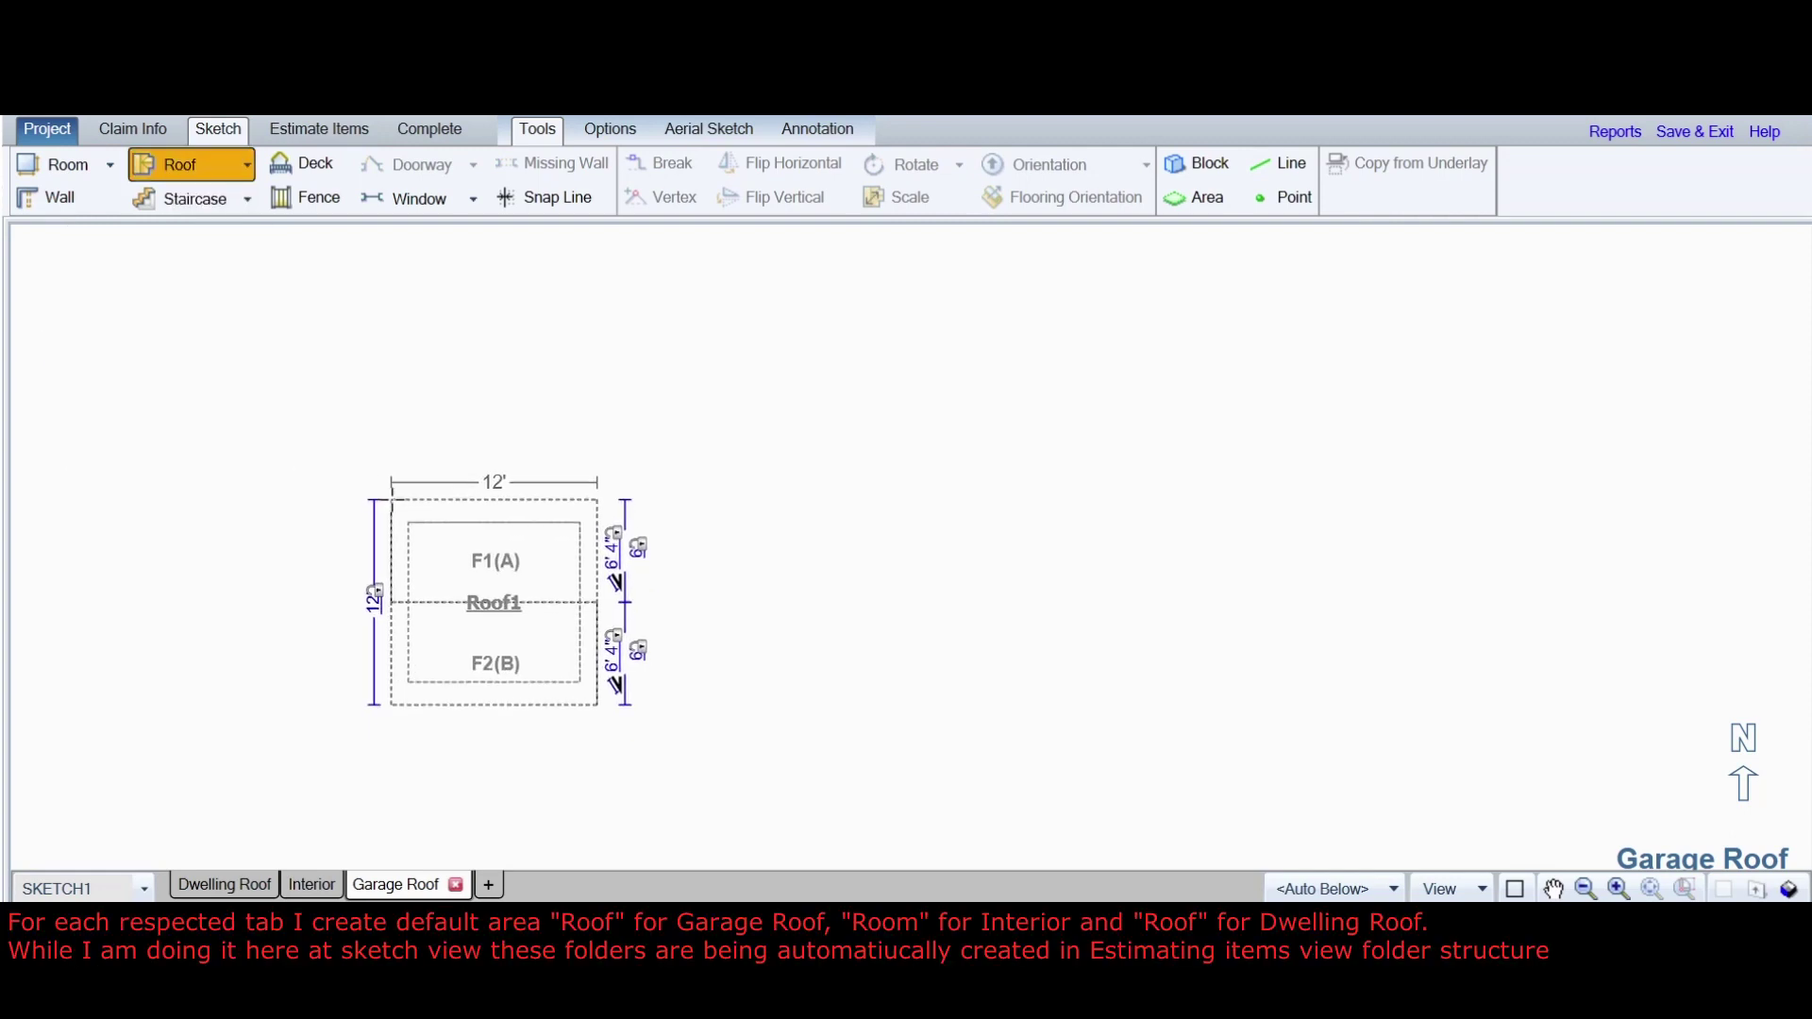
{"action": "left_click", "coordinate": [401, 486]}
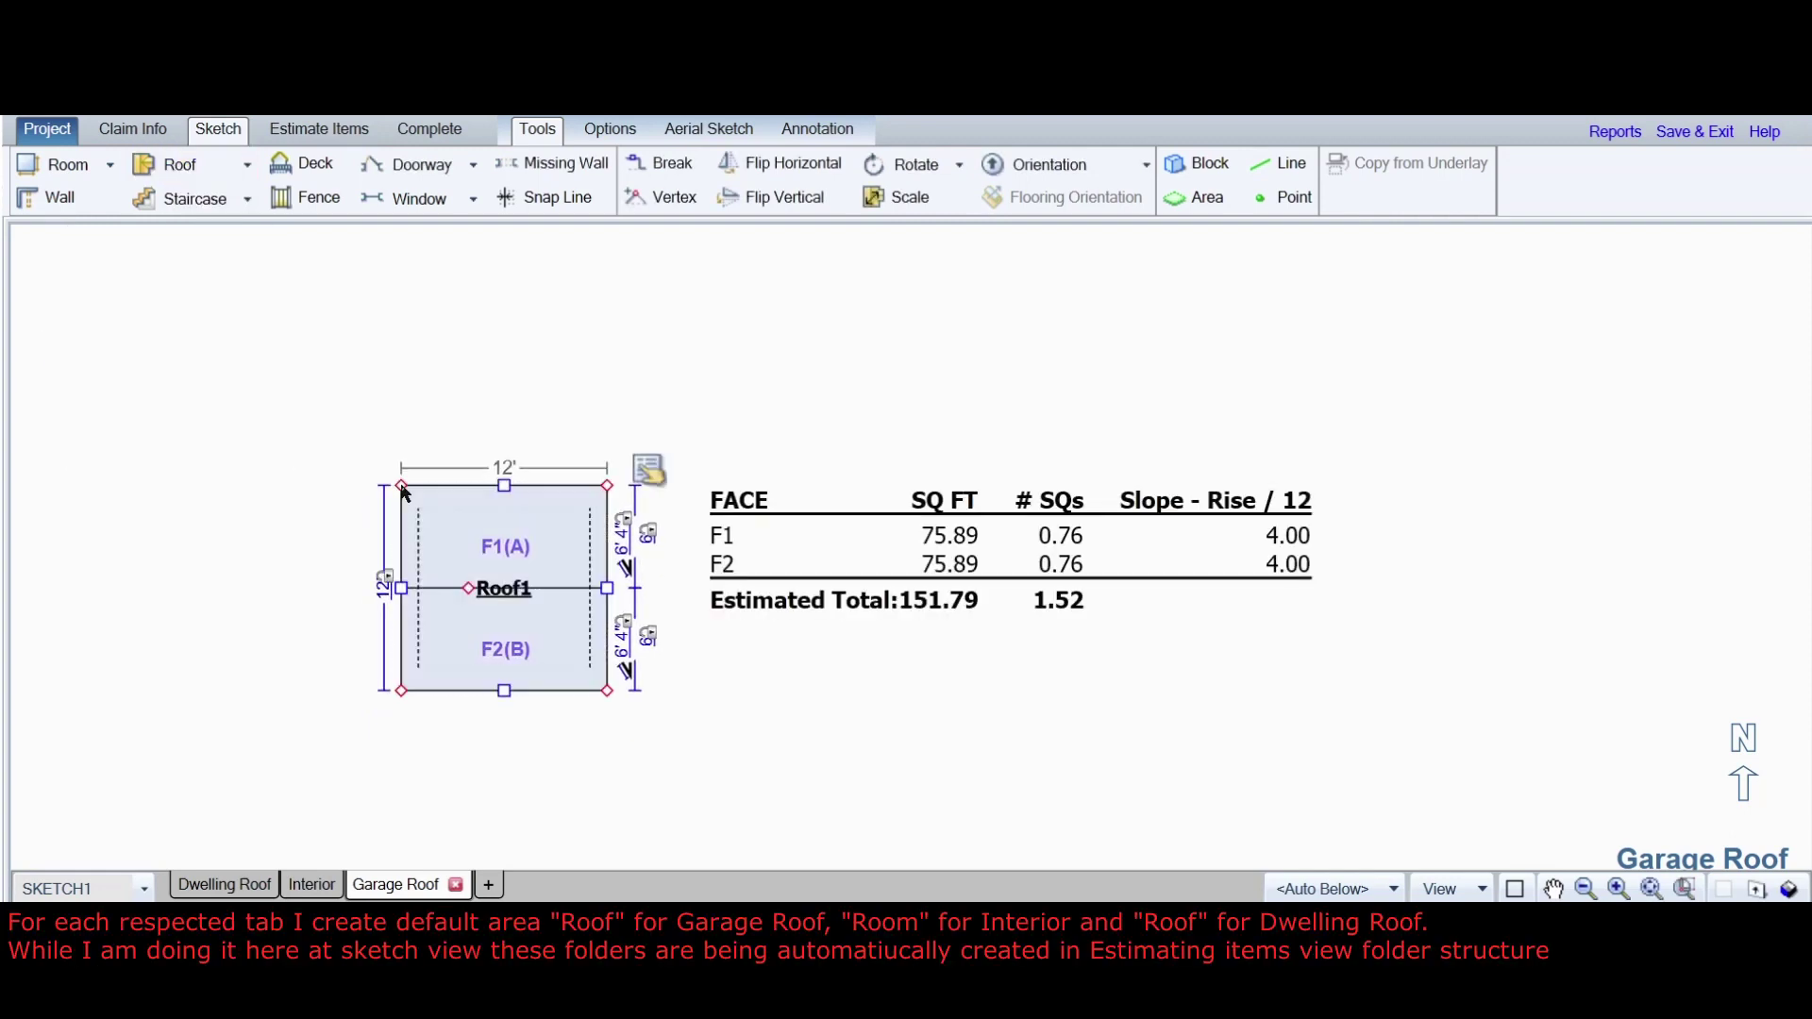
{"action": "left_click", "coordinate": [307, 887]}
{"action": "left_click", "coordinate": [53, 168]}
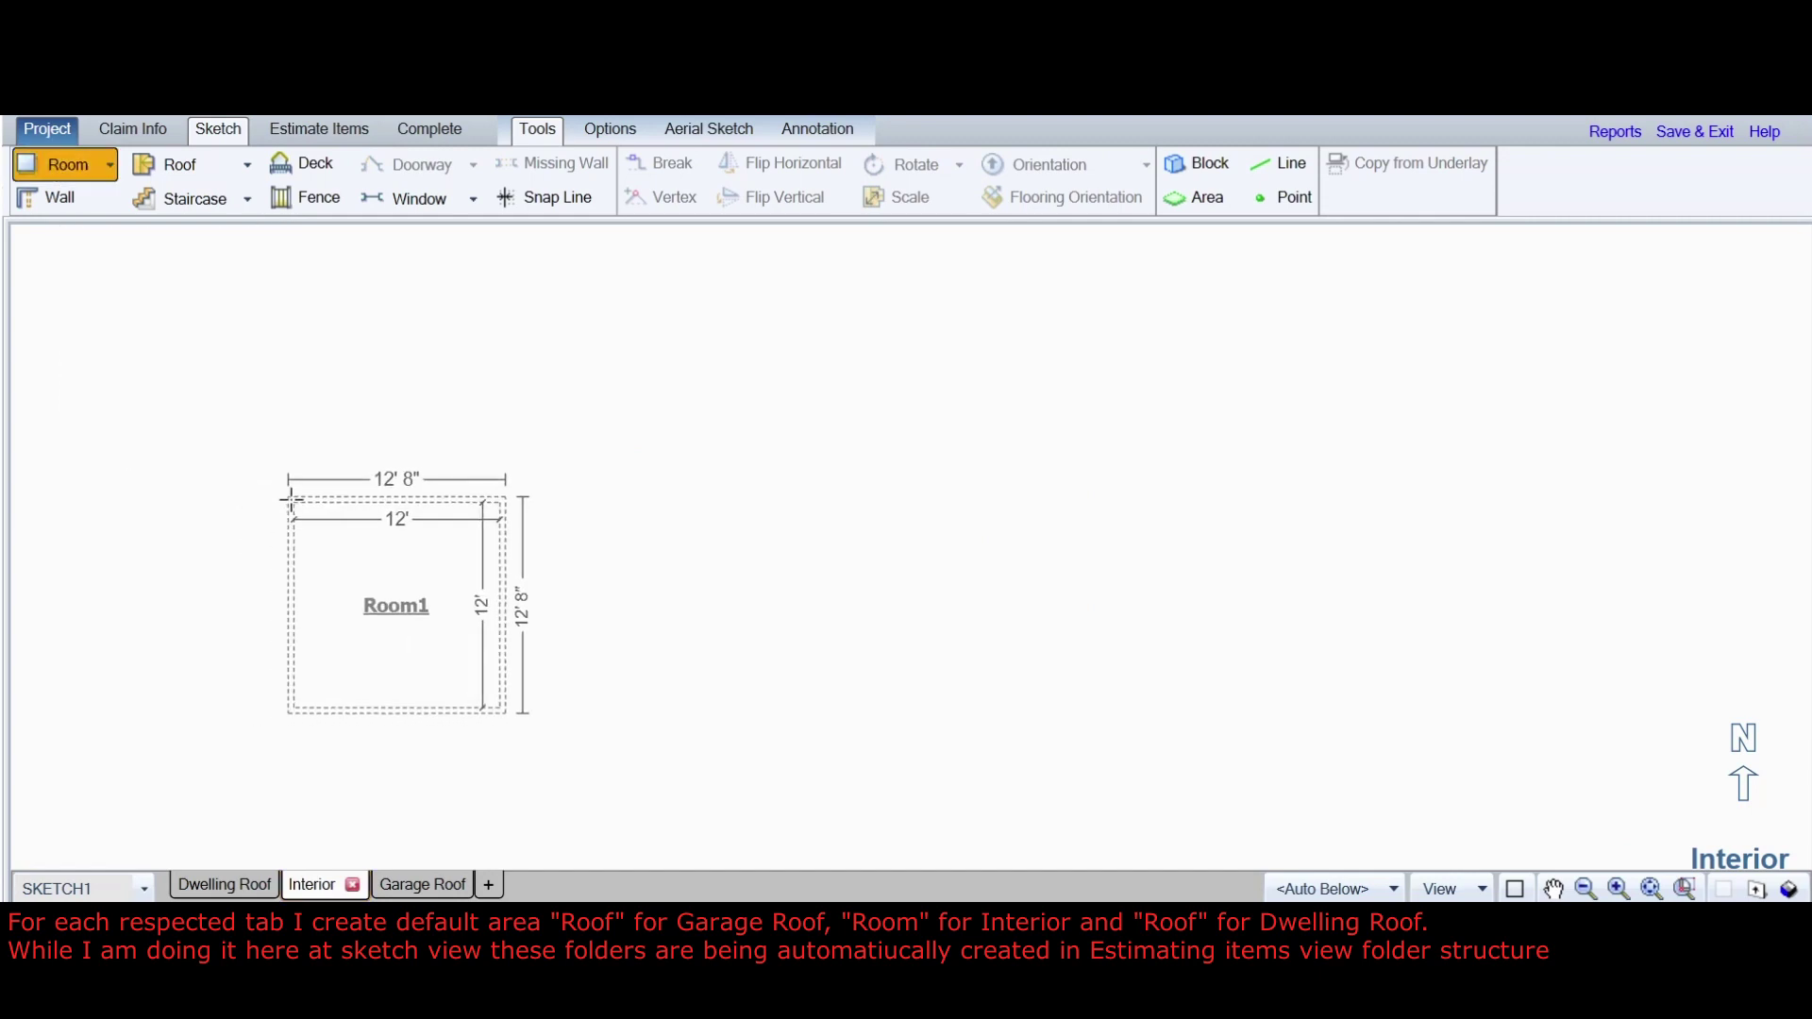
{"action": "left_click", "coordinate": [292, 500]}
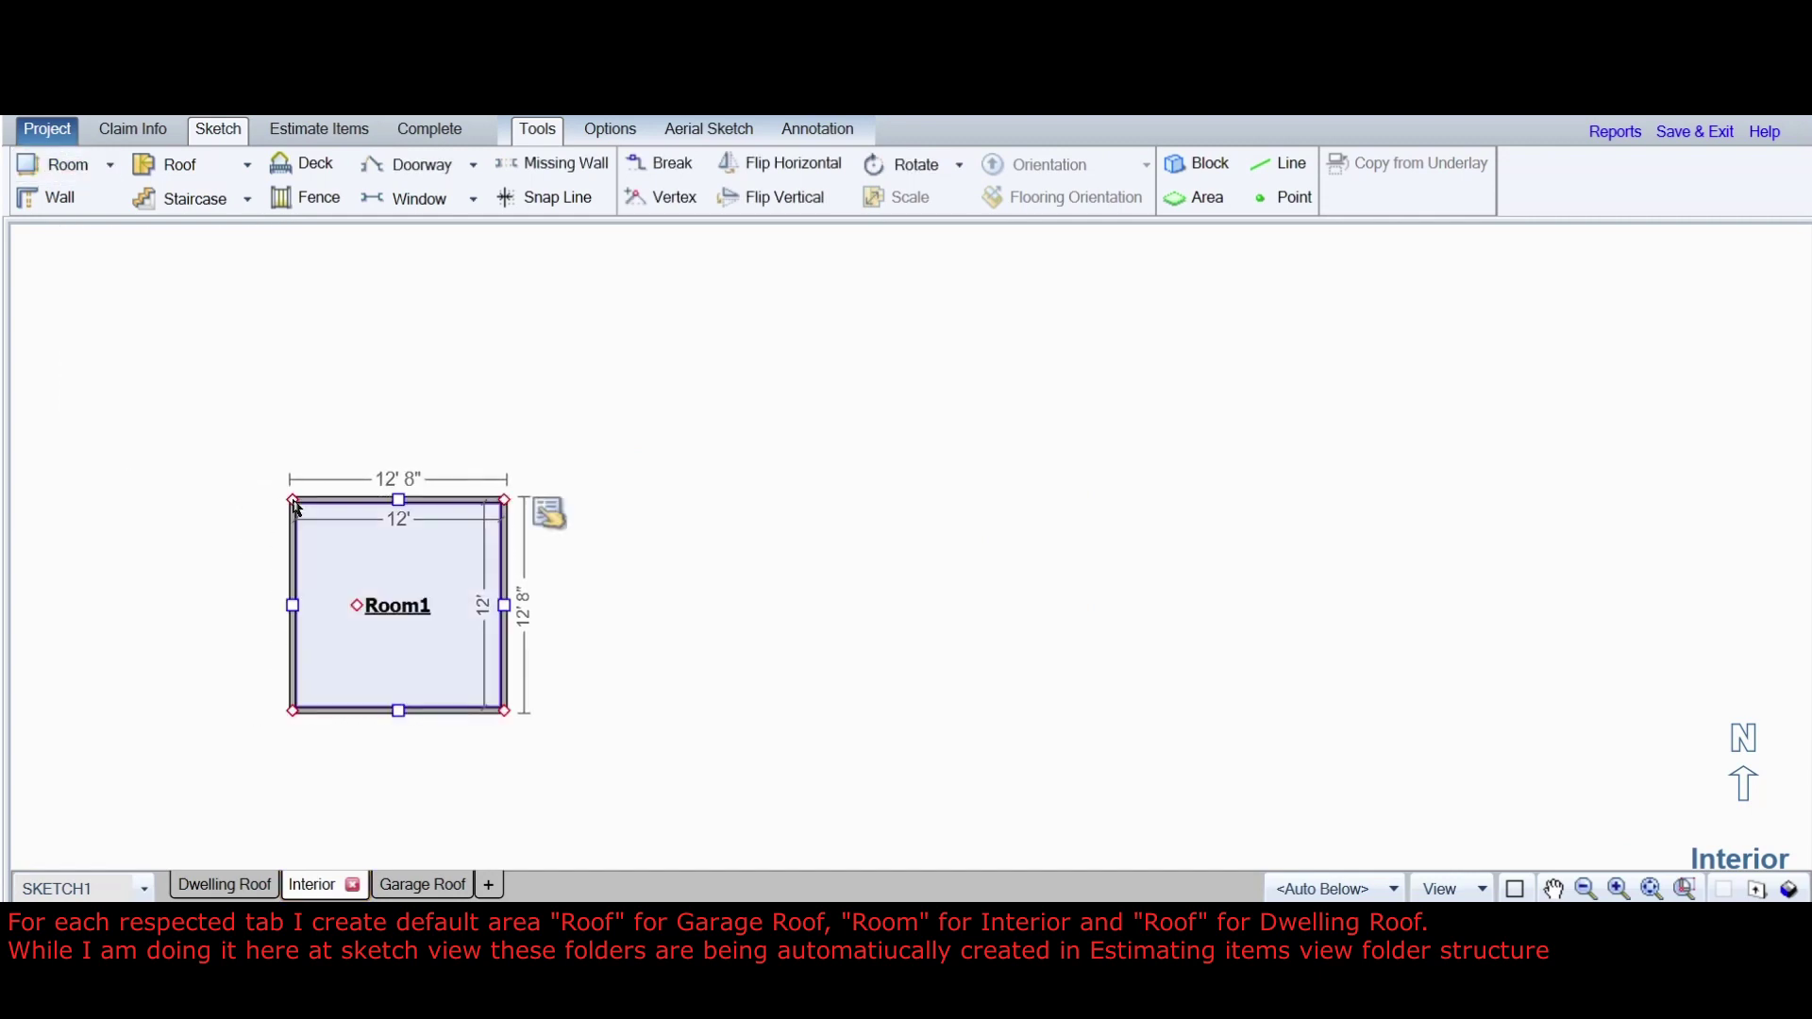
- Place a default 12' by 12' roof on the Dwelling Roof level and deselect it
{"action": "left_click", "coordinate": [229, 885]}
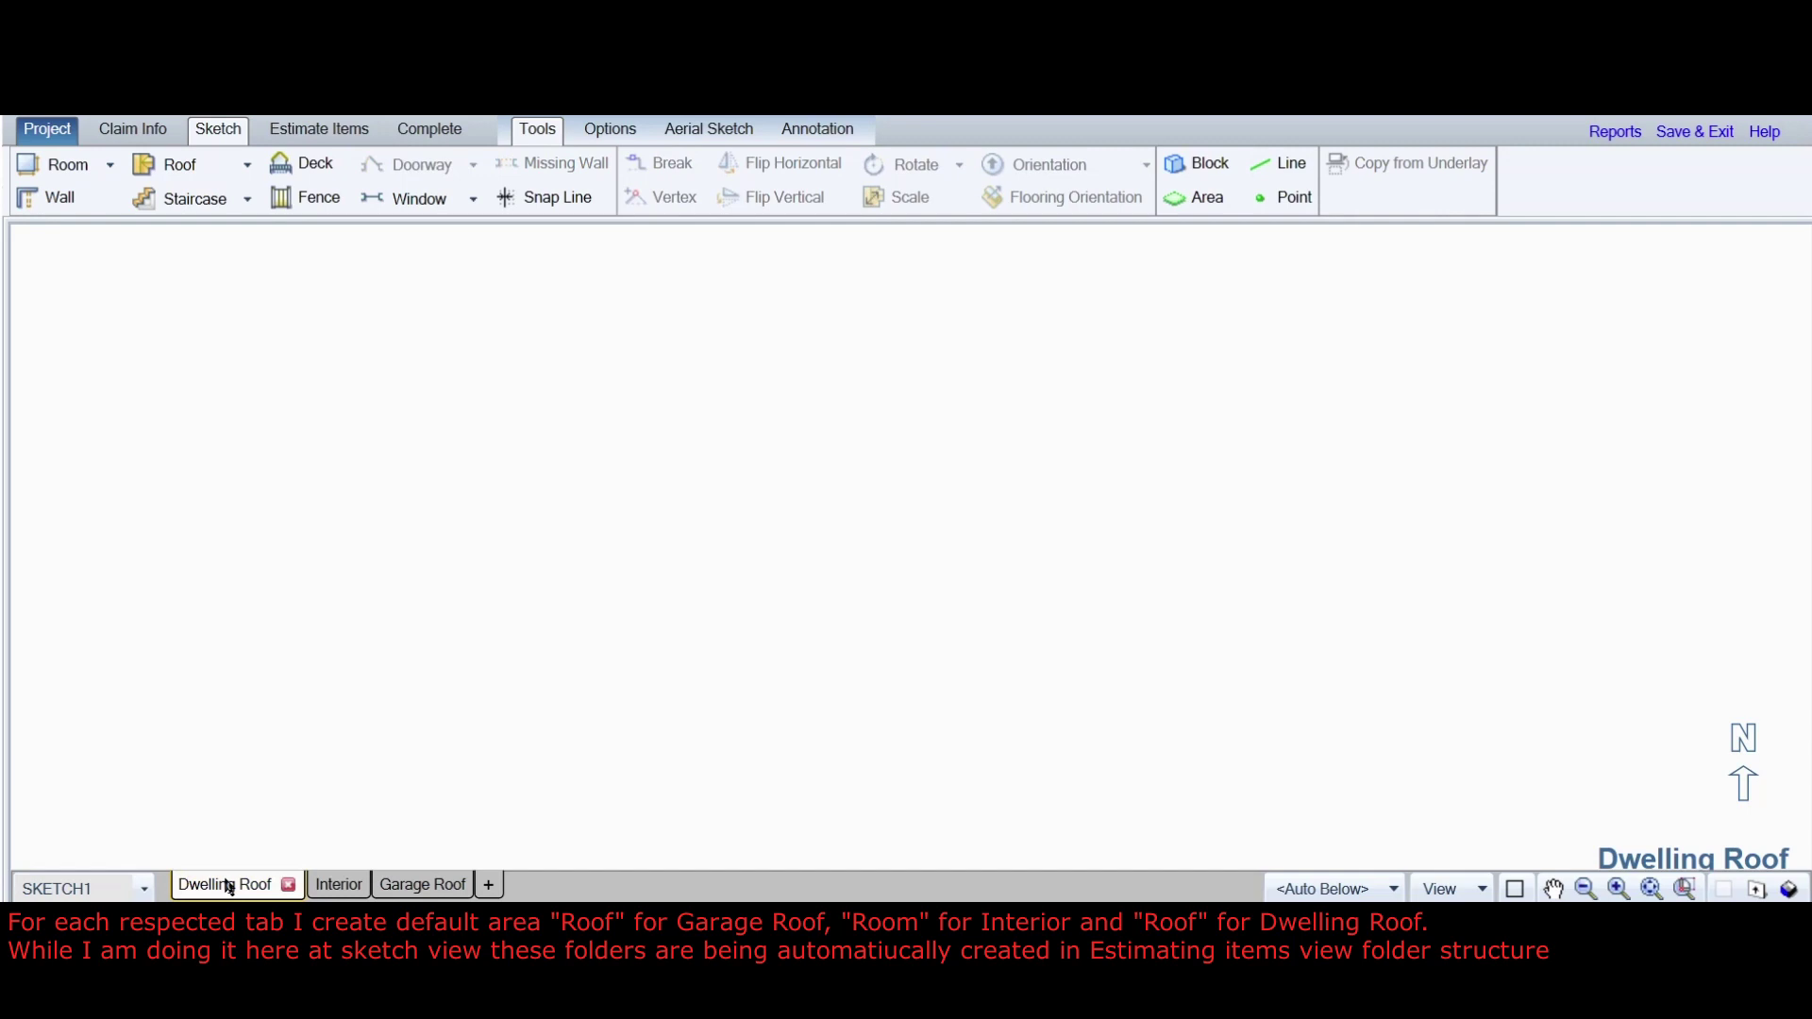
{"action": "left_click", "coordinate": [163, 168]}
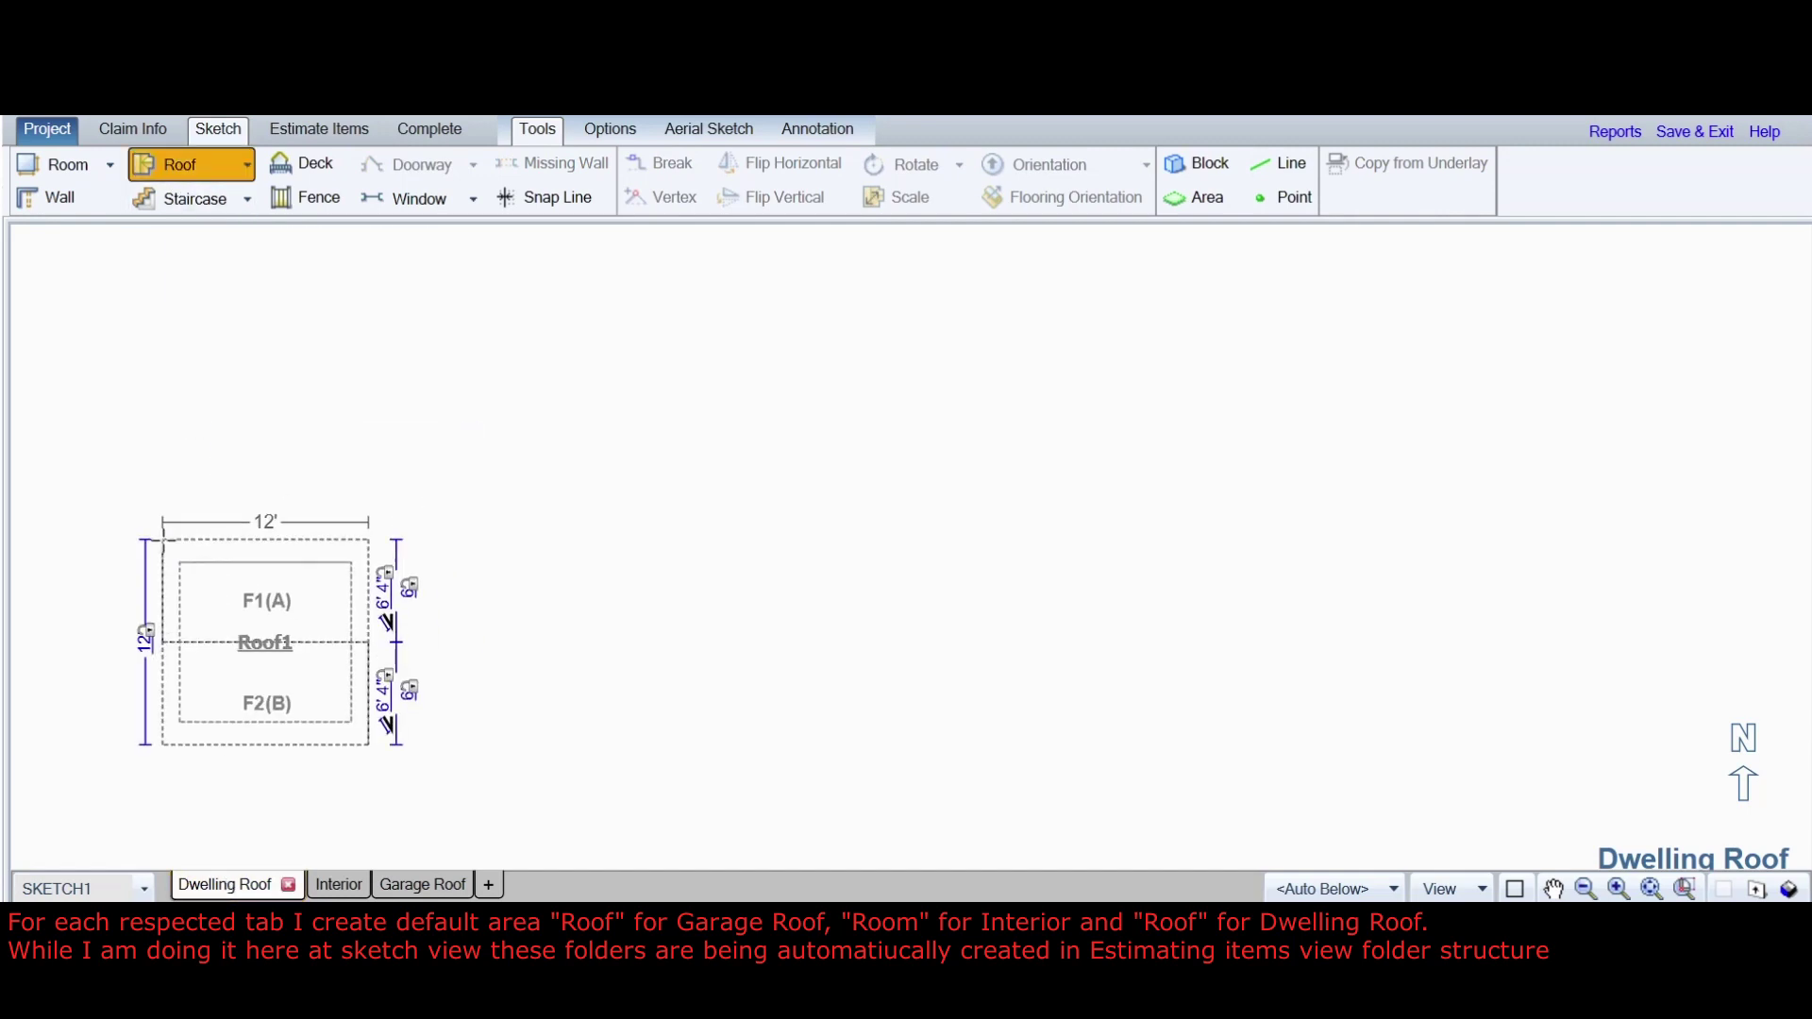
{"action": "left_click", "coordinate": [183, 554]}
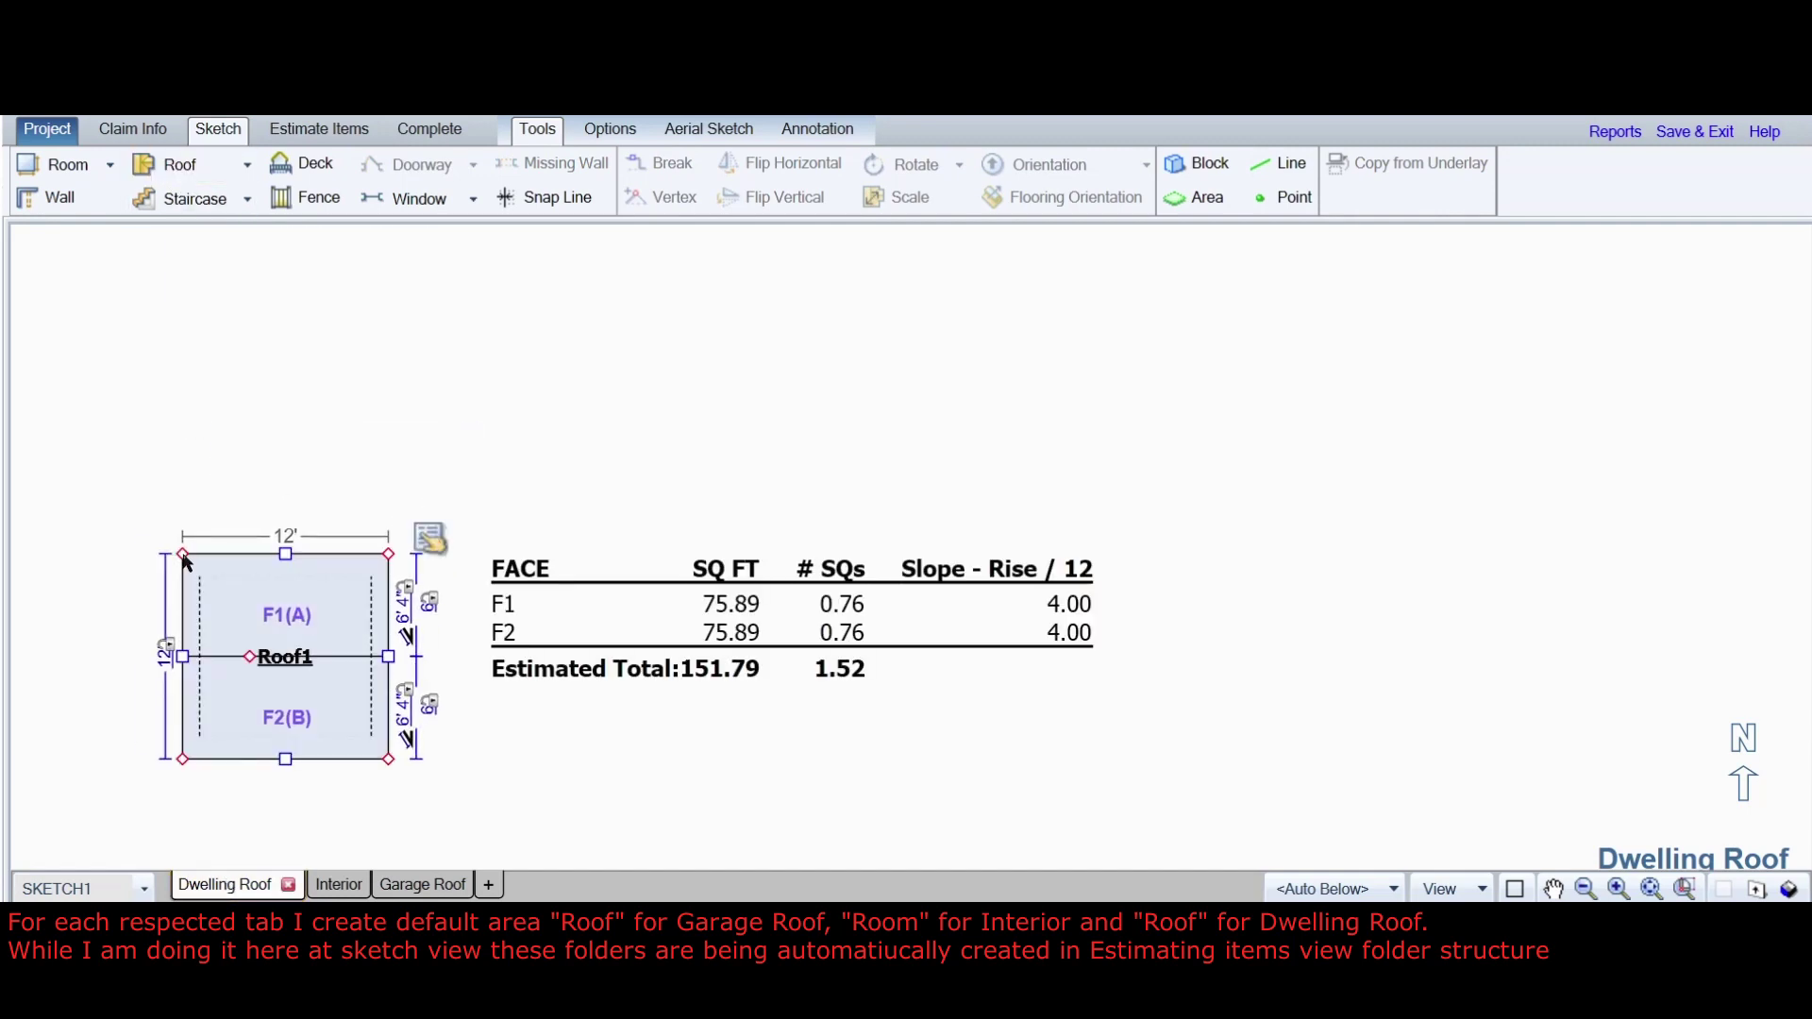
{"action": "left_click", "coordinate": [625, 421]}
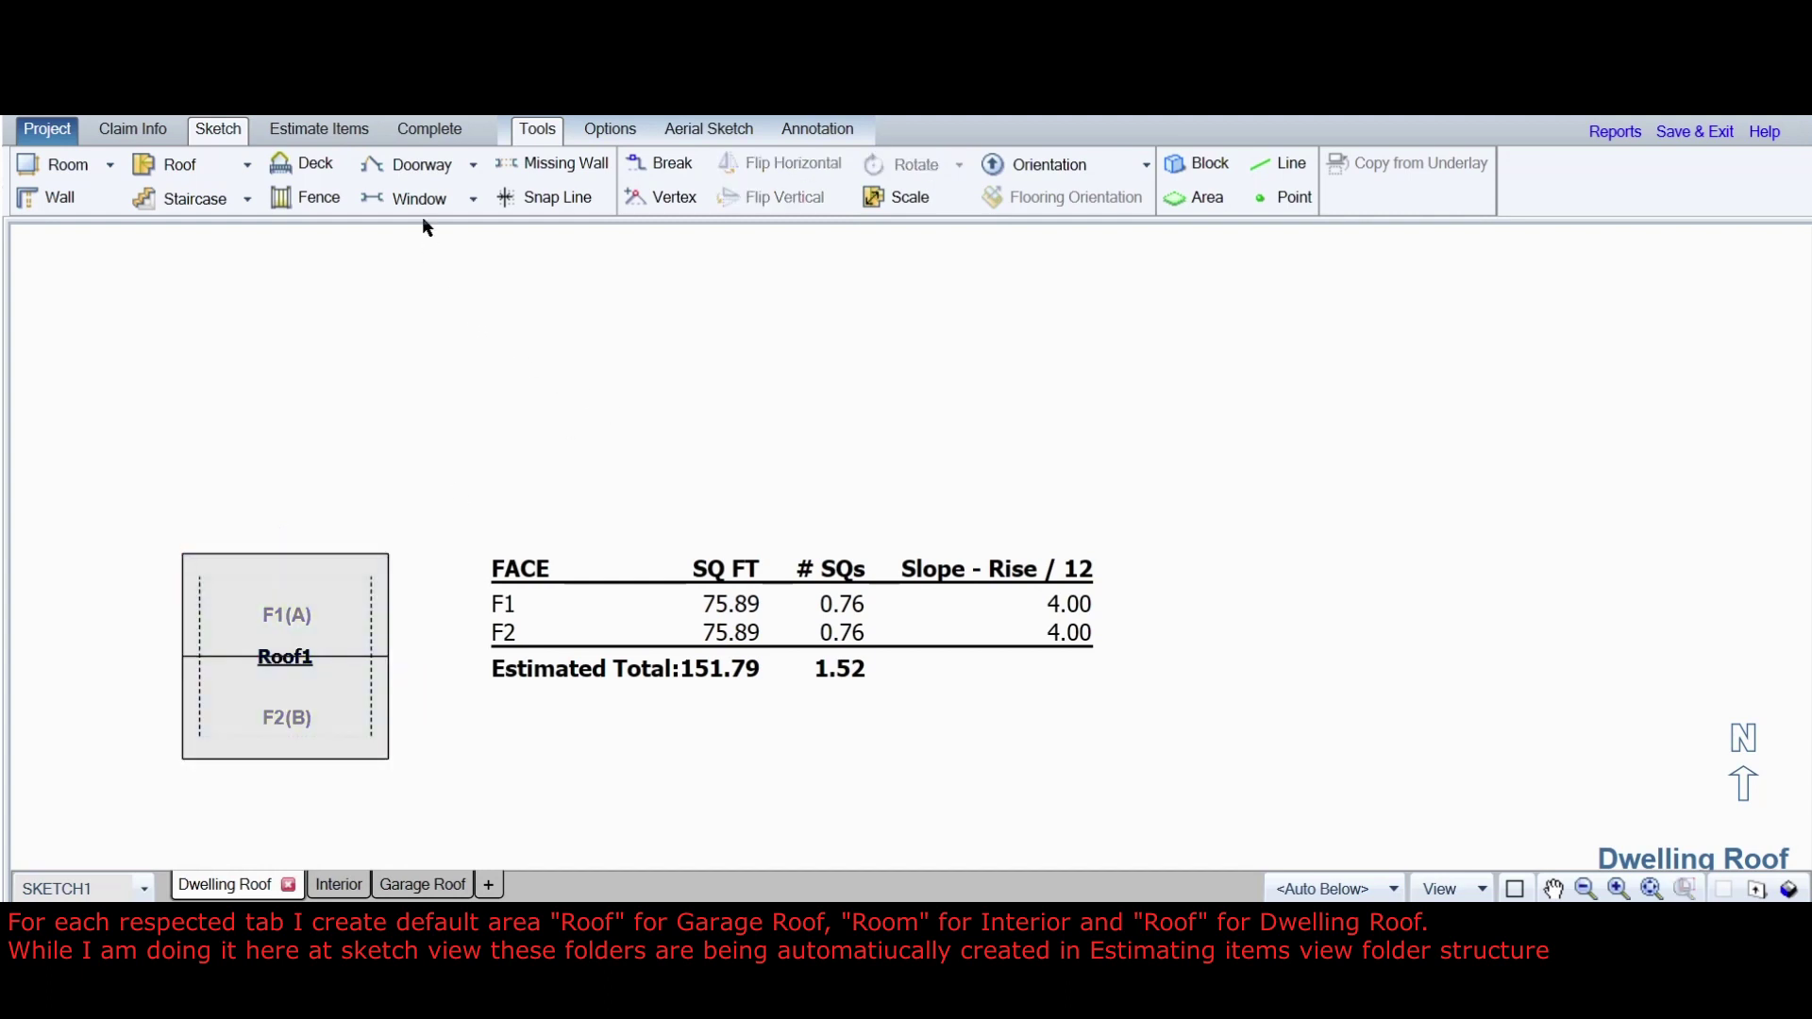
- Switch to the Estimate Items view and enlarge the Grouping area to show the whole folder tree
{"action": "left_click", "coordinate": [336, 135]}
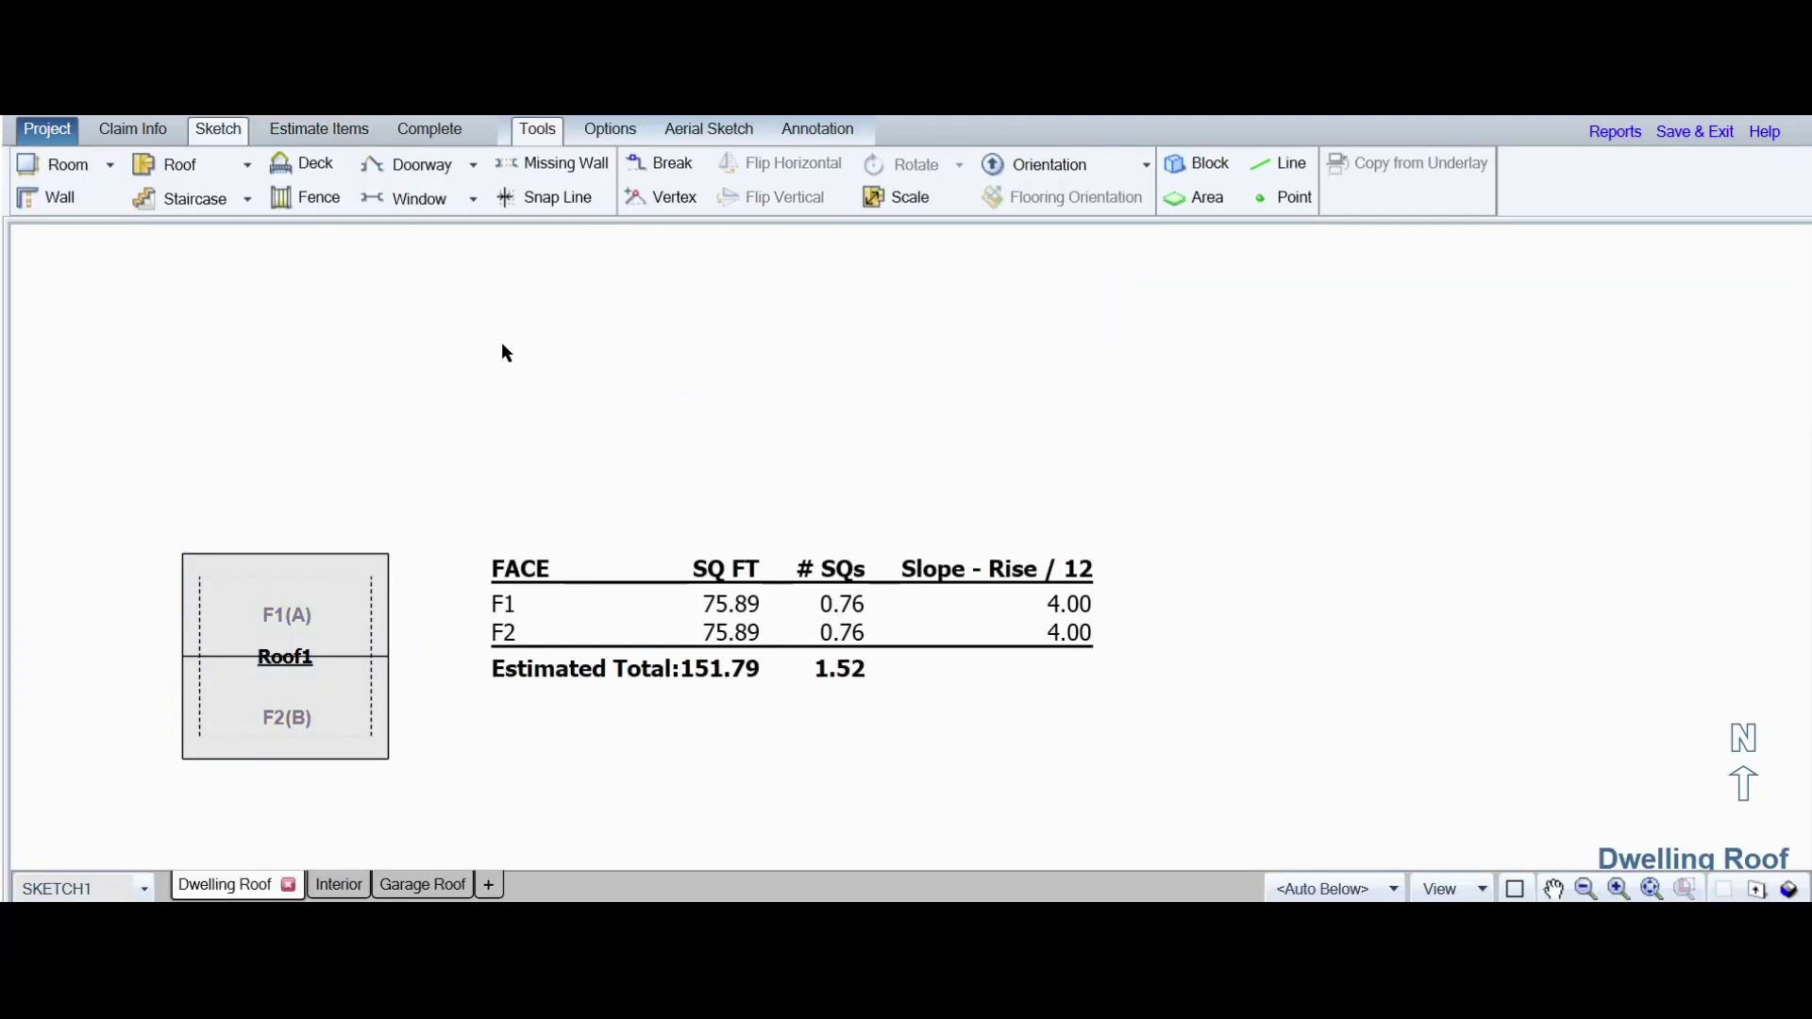
{"action": "left_click", "coordinate": [338, 138]}
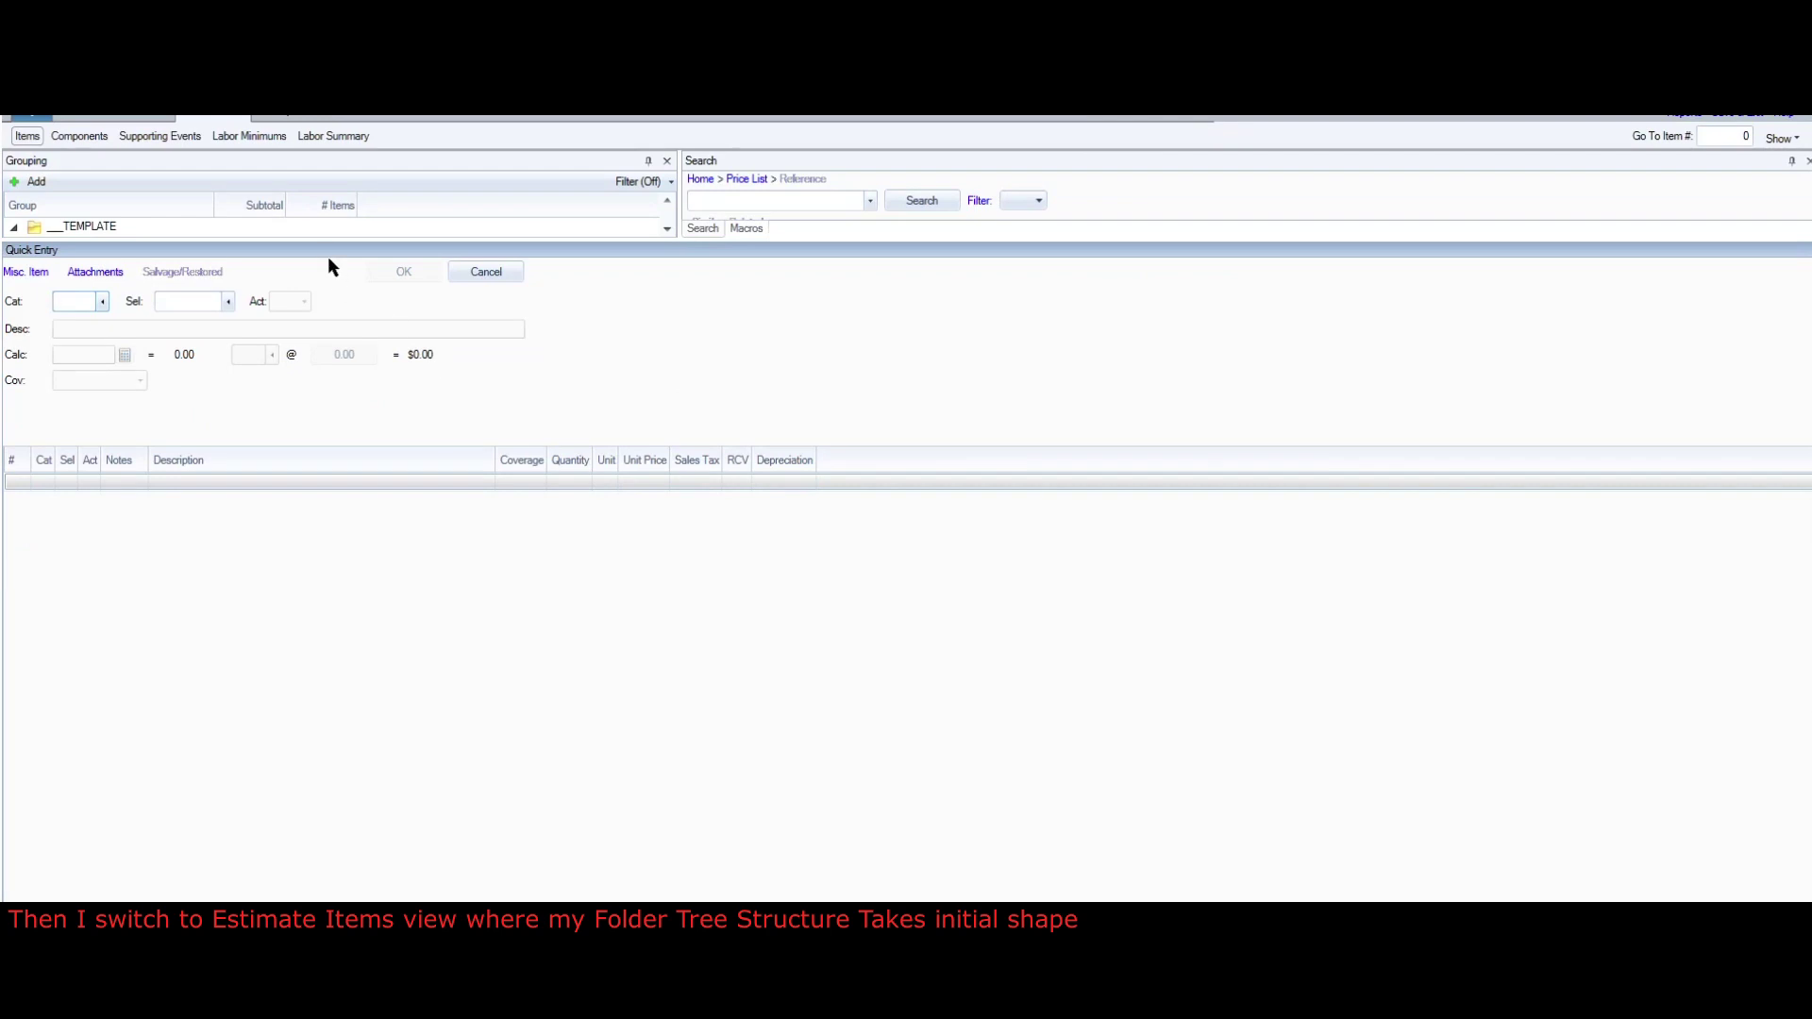
{"action": "left_click_drag", "start_coordinate": [324, 240], "coordinate": [362, 639]}
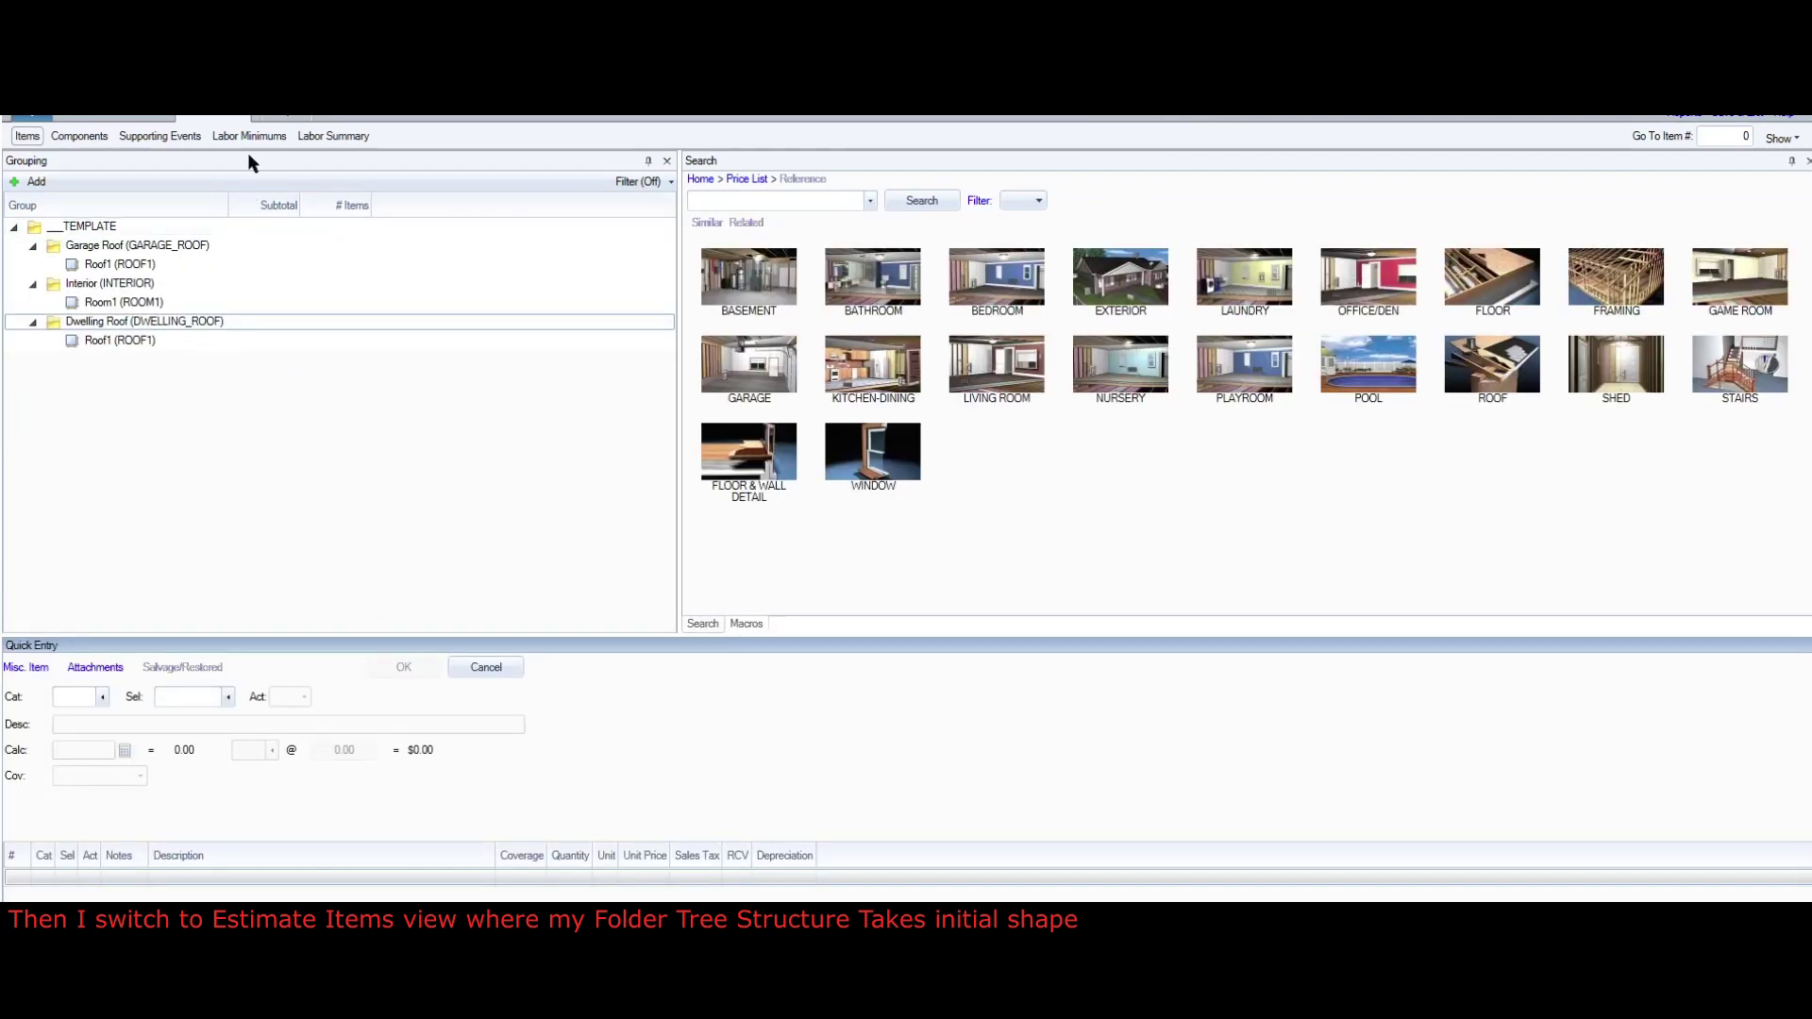
- Add a new group named "Dwelling" directly under the ___TEMPLATE root folder
{"action": "left_click", "coordinate": [107, 229]}
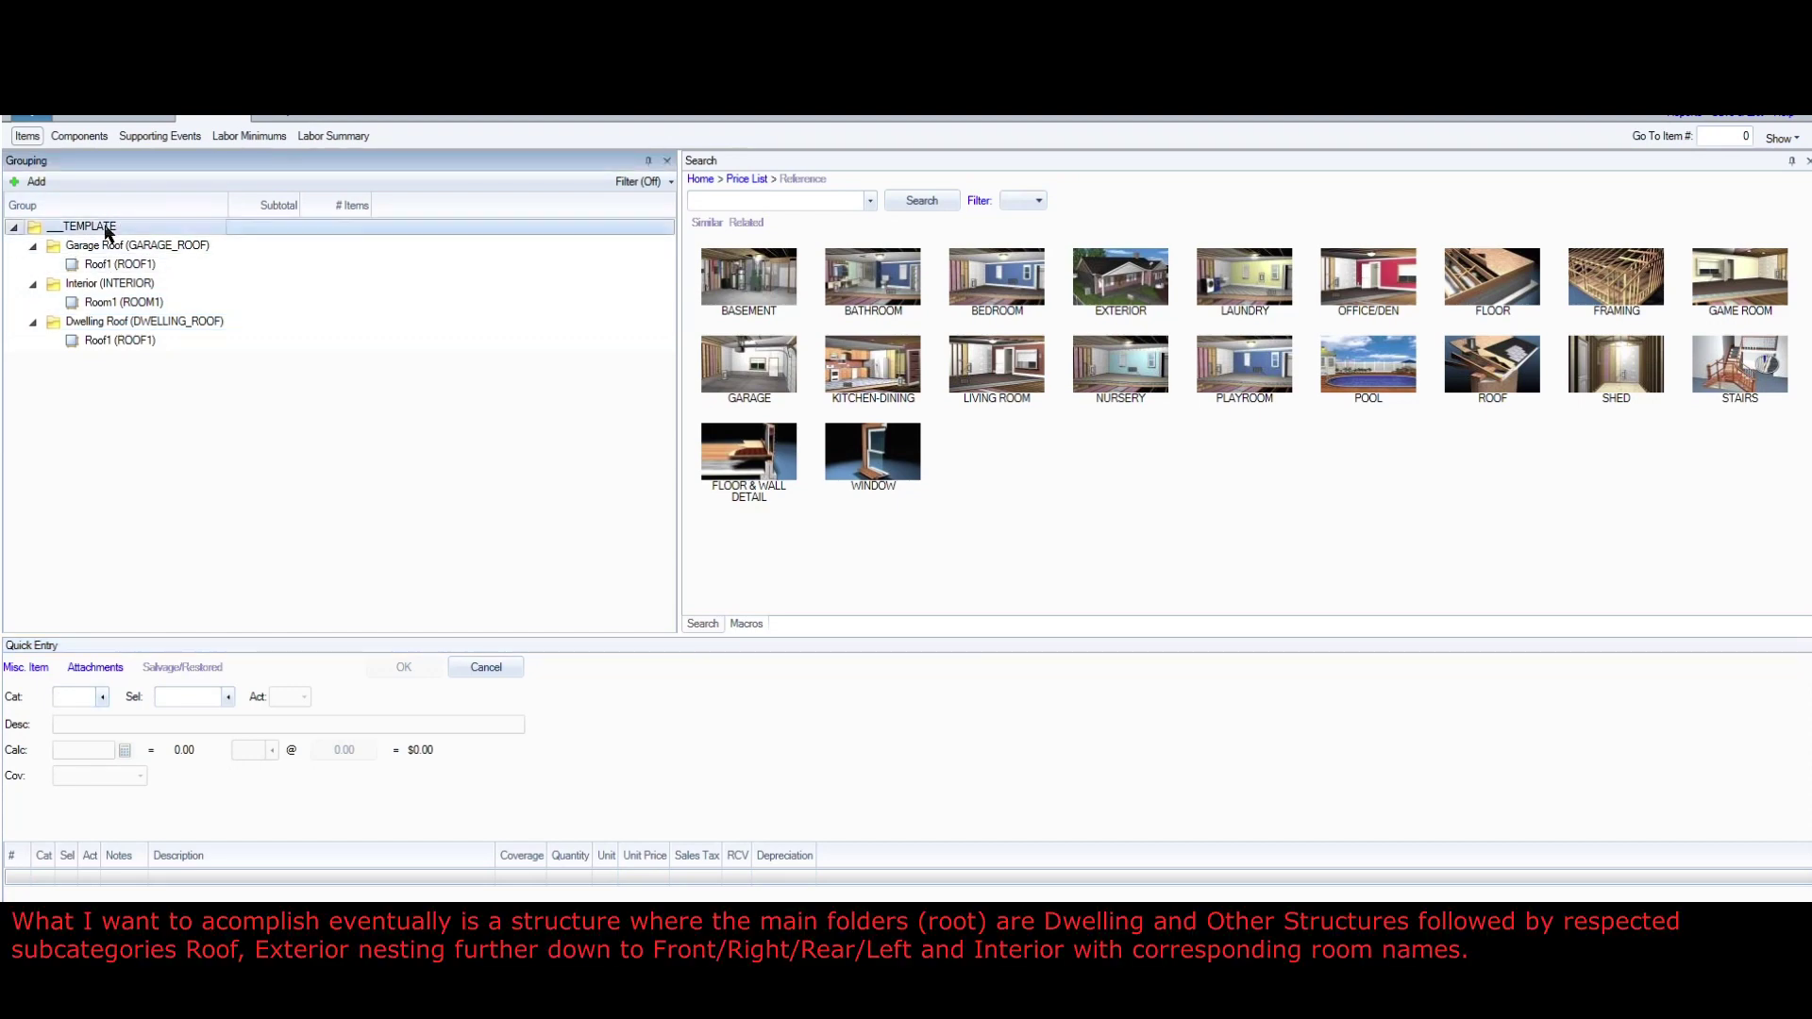
{"action": "left_click", "coordinate": [38, 182]}
{"action": "type", "text": "Dwelling"}
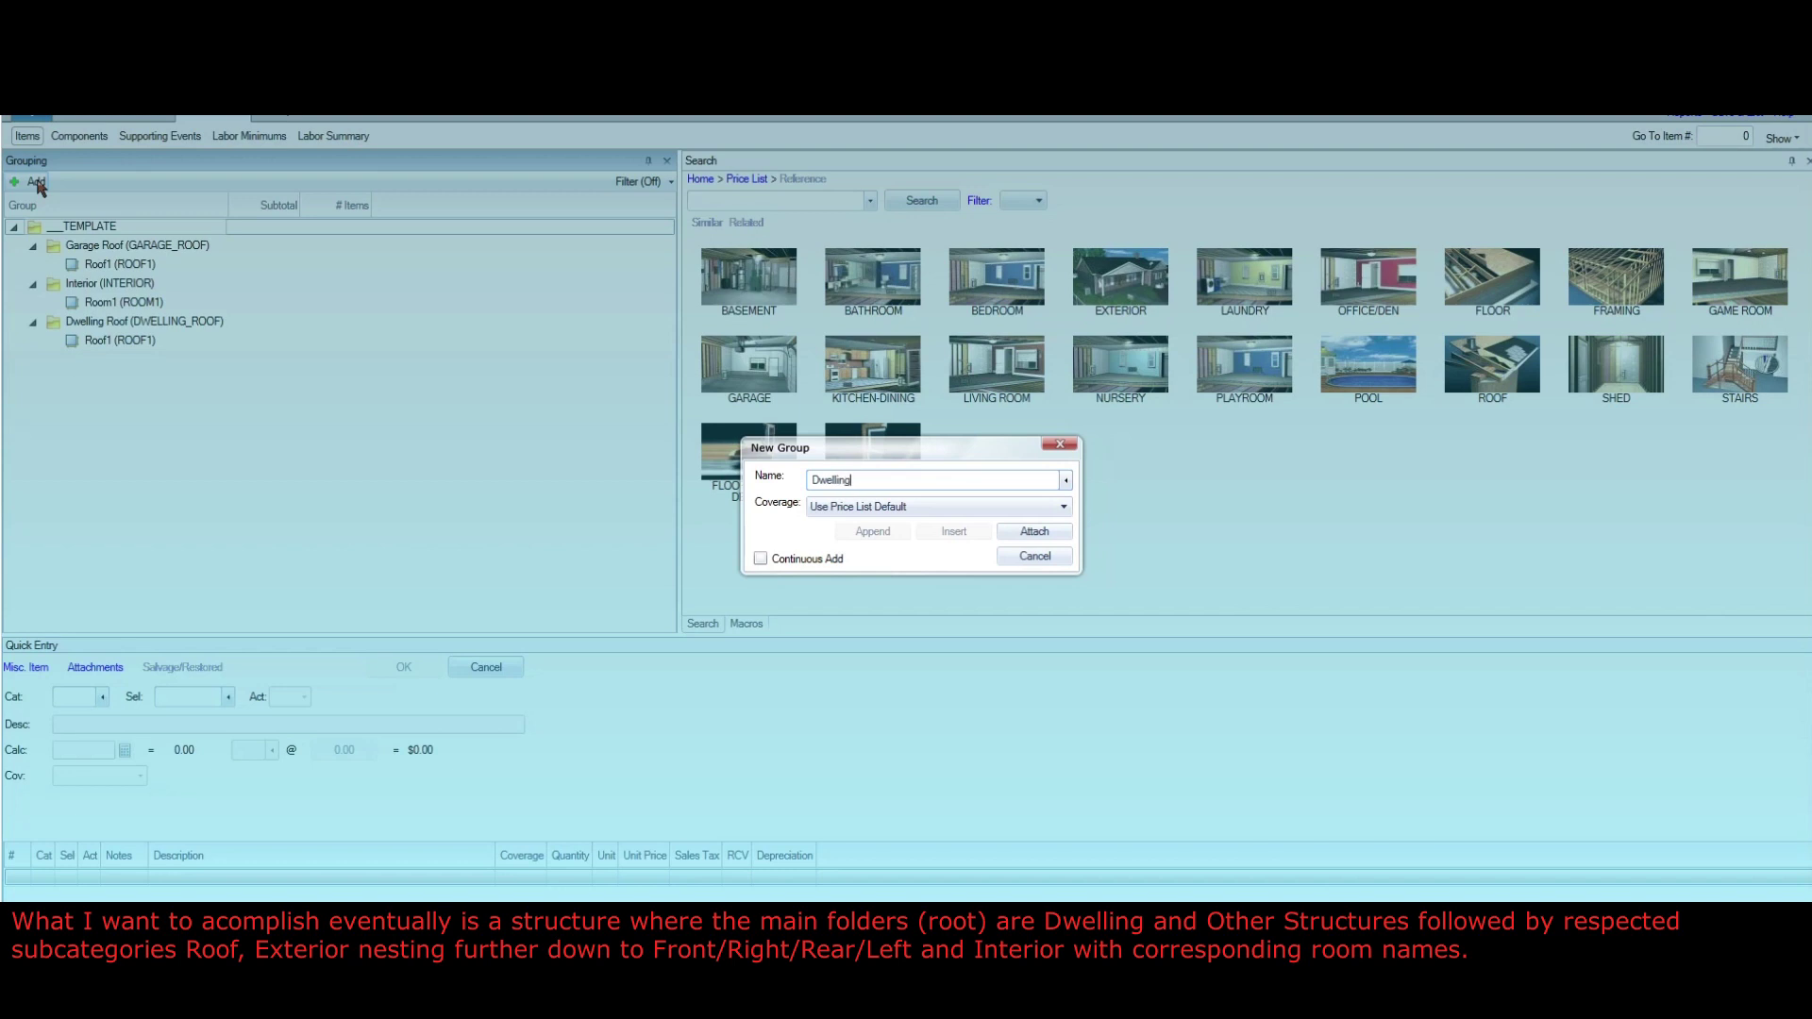
{"action": "key", "text": "Return"}
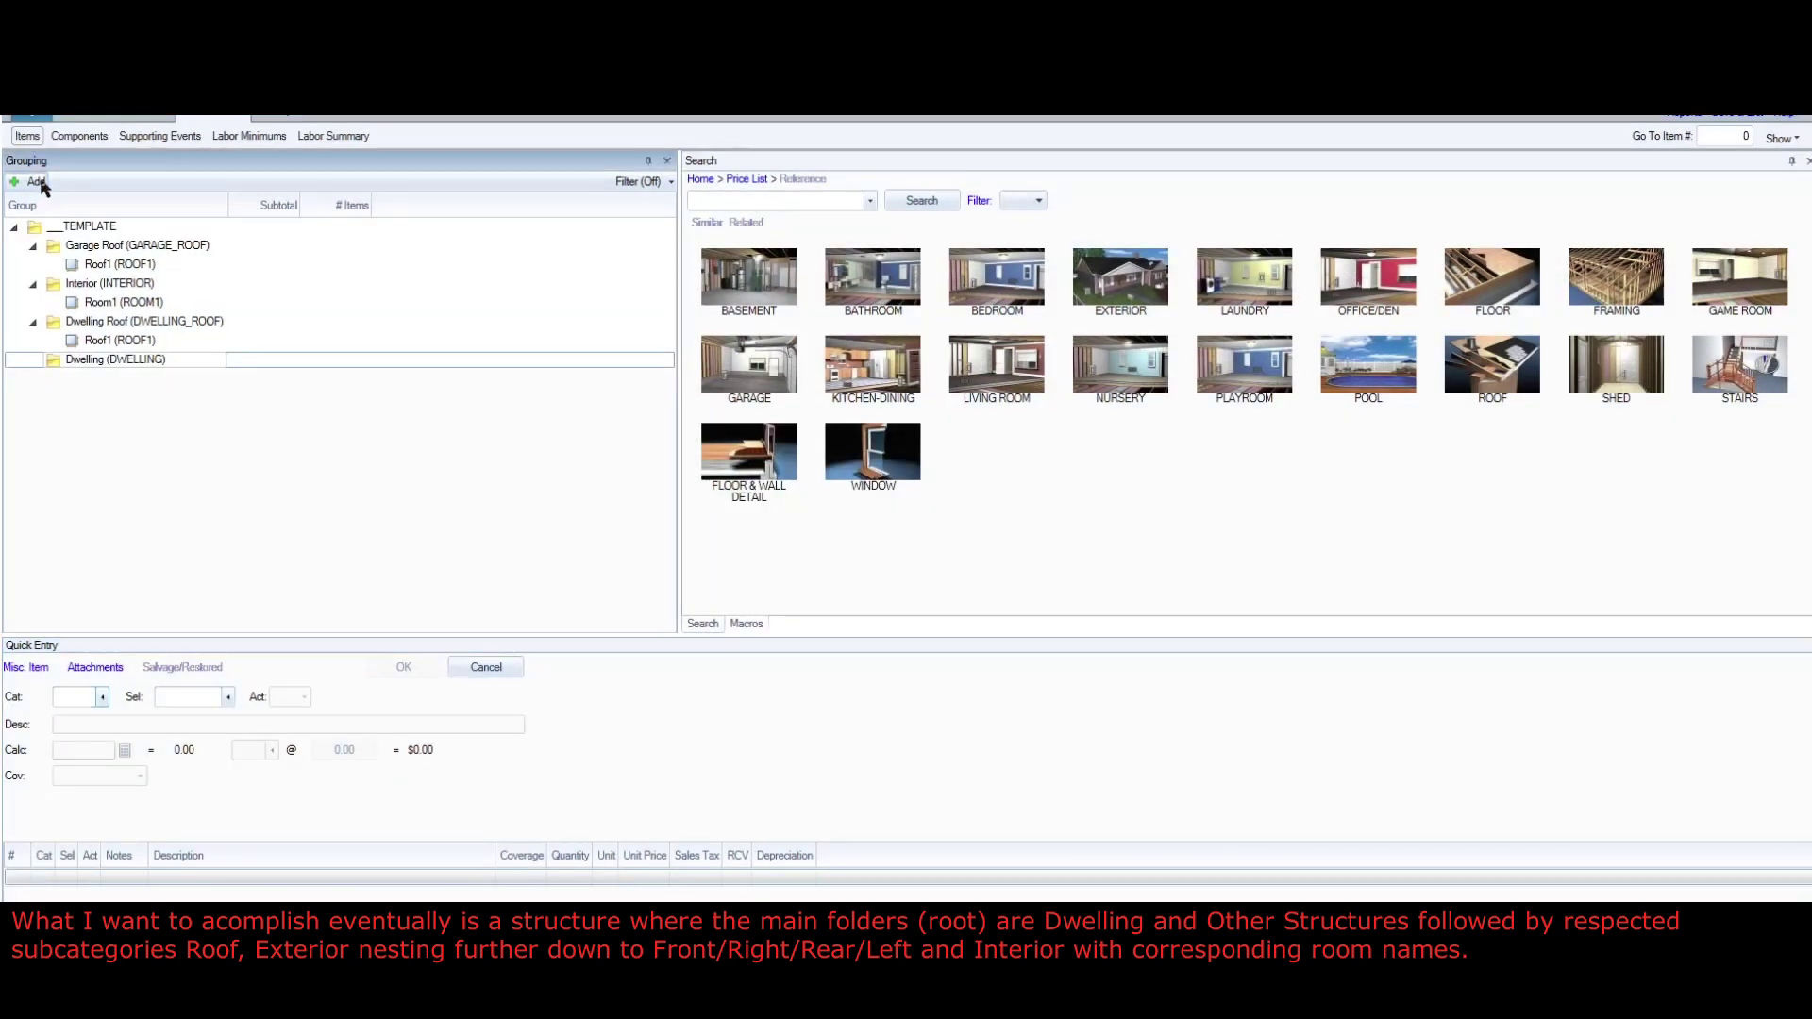
- Add an "Other Structures" group under the root and move the Interior group into the Dwelling group
{"action": "left_click", "coordinate": [41, 185]}
{"action": "type", "text": "Other"}
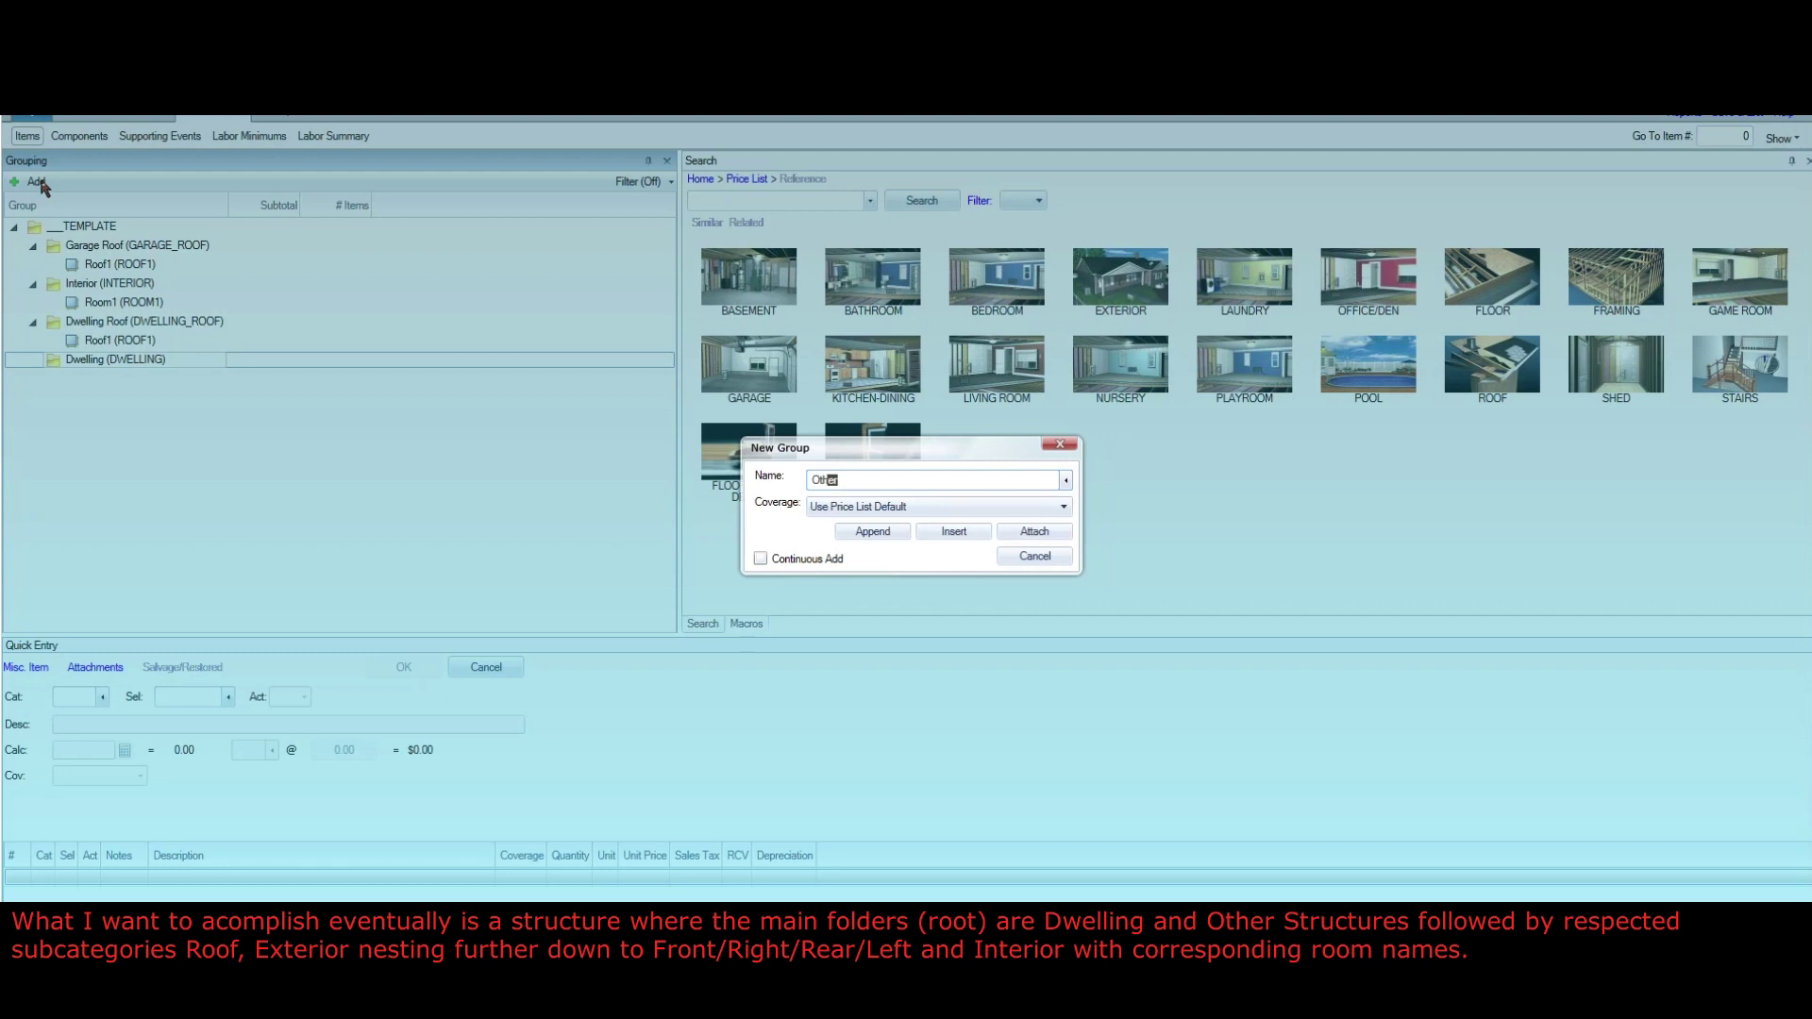
{"action": "type", "text": " Structures"}
{"action": "key", "text": "Return"}
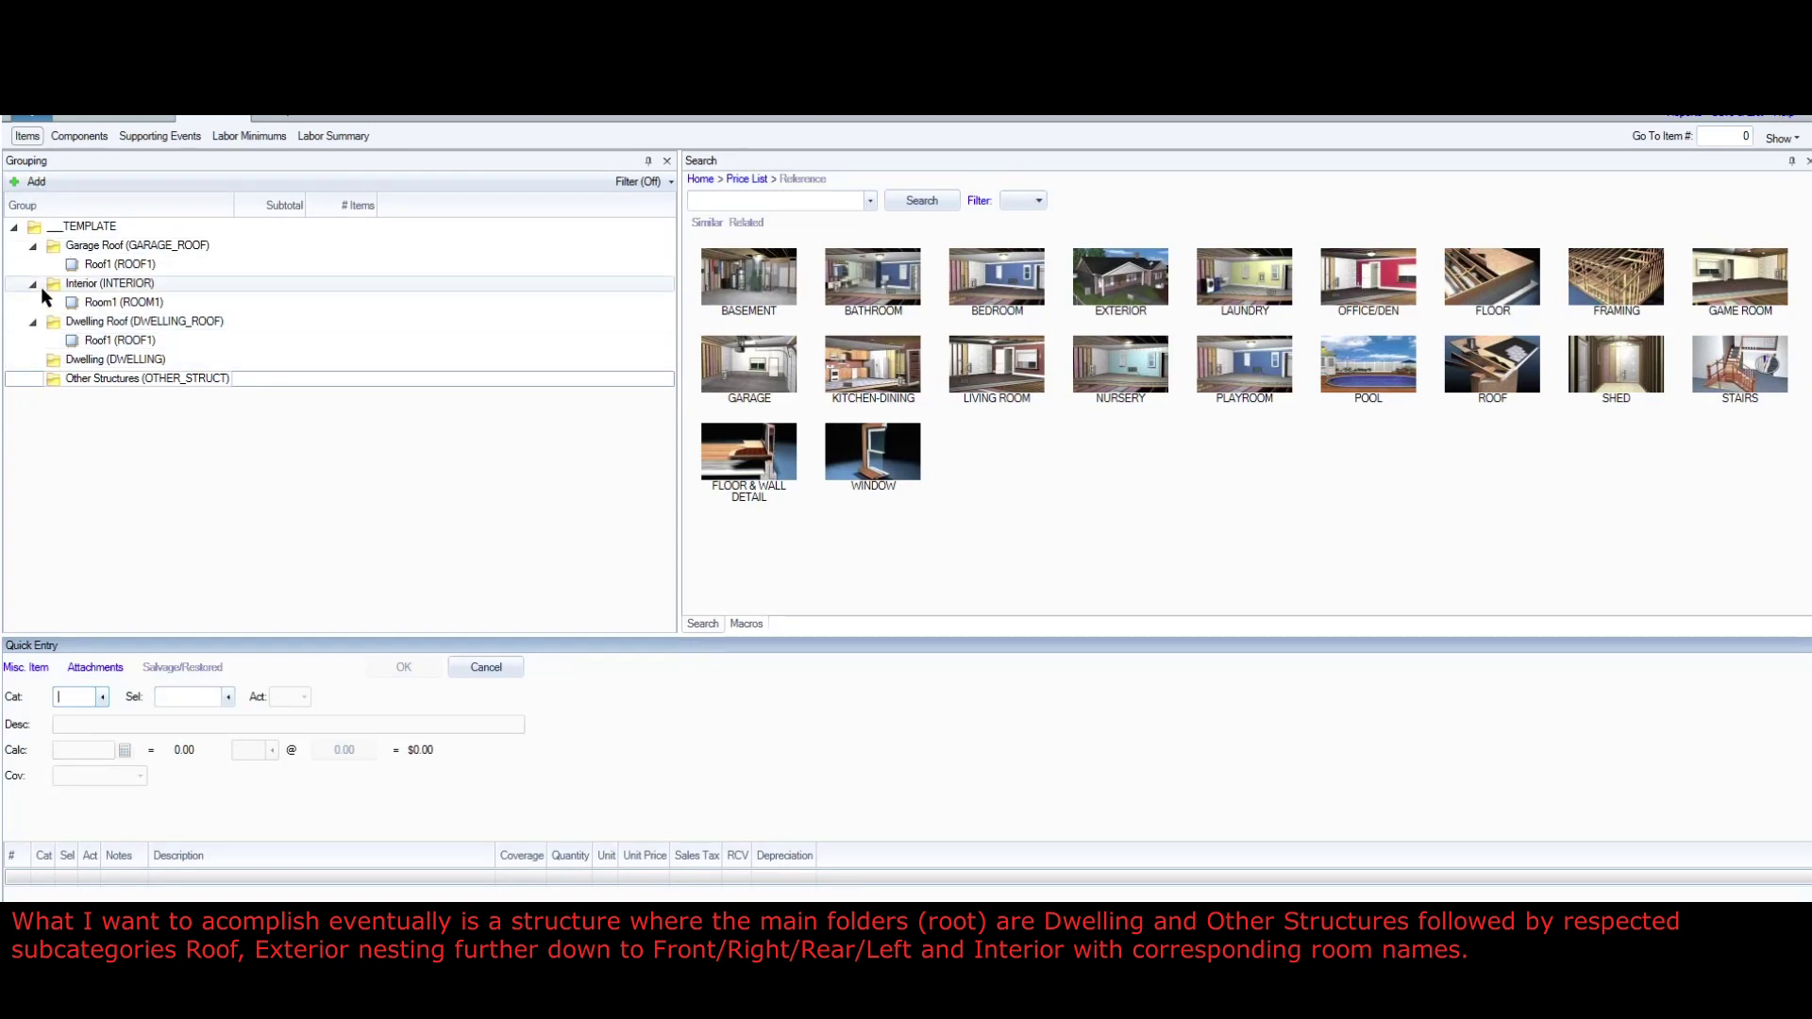
{"action": "left_click_drag", "start_coordinate": [46, 282], "coordinate": [60, 356]}
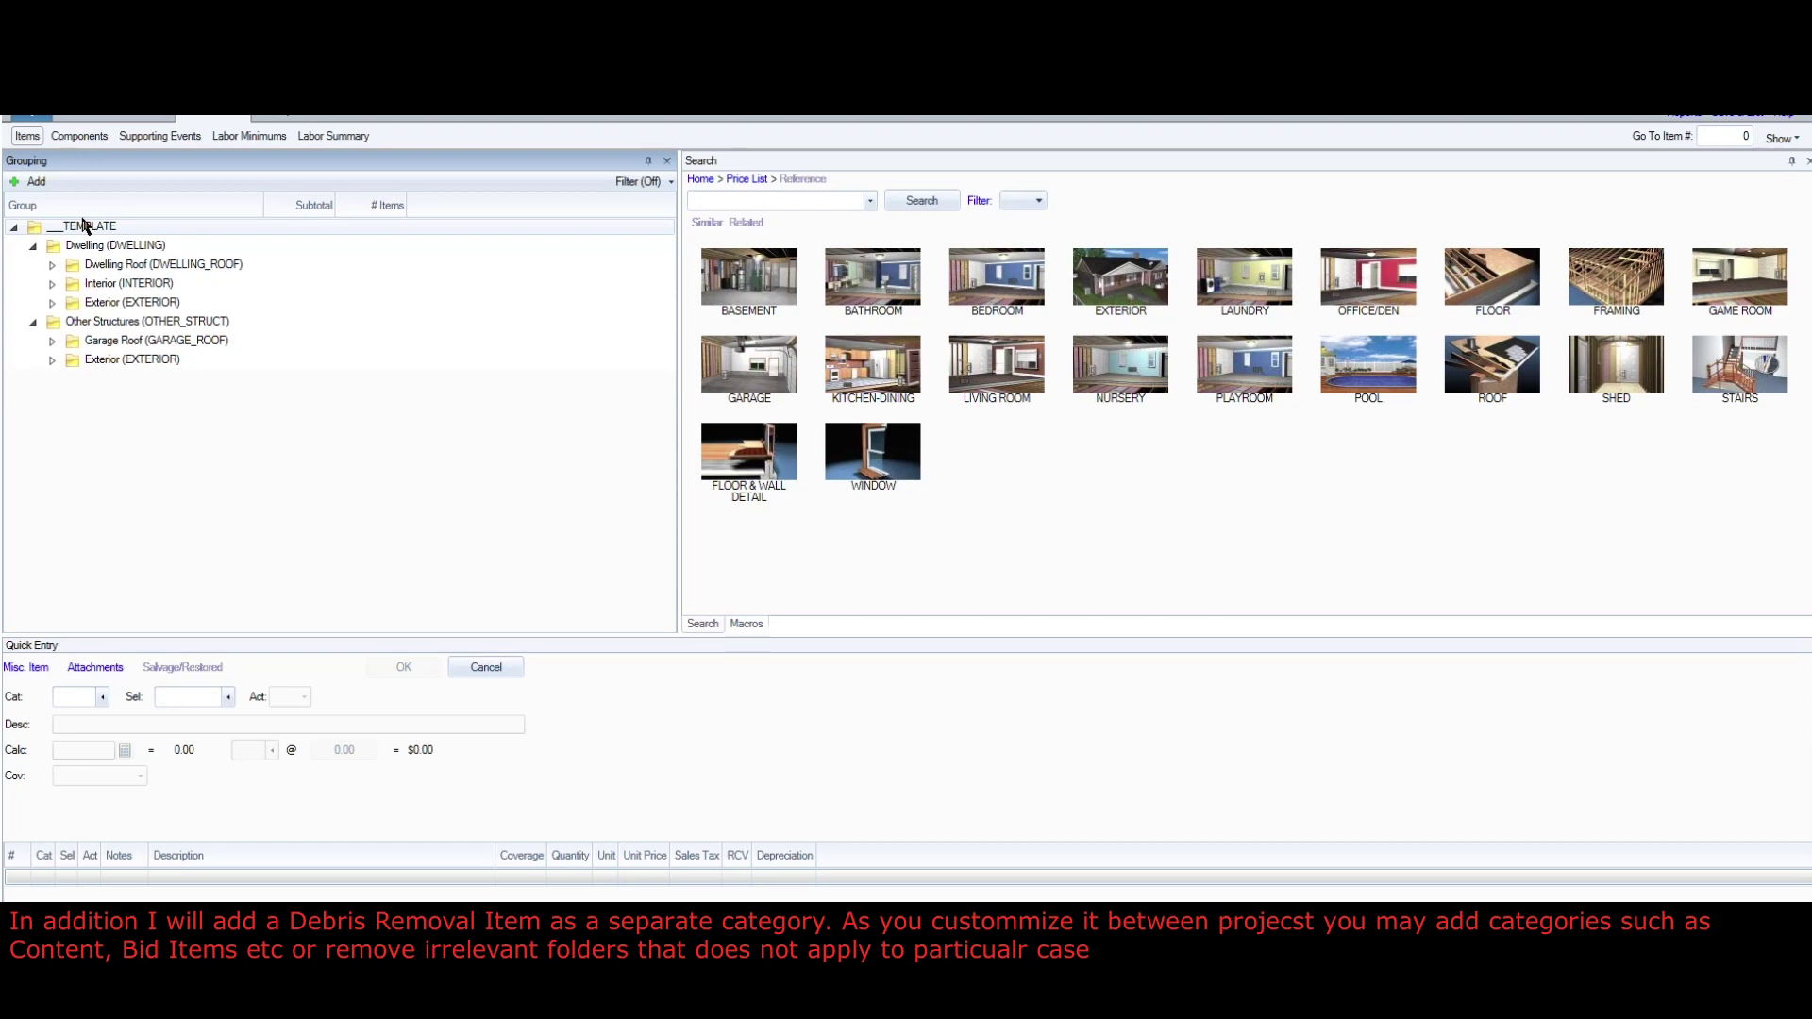
- Add a "Debris Removal" group under the ___TEMPLATE root and collapse the Other Structures and Dwelling groups
{"action": "left_click", "coordinate": [63, 231]}
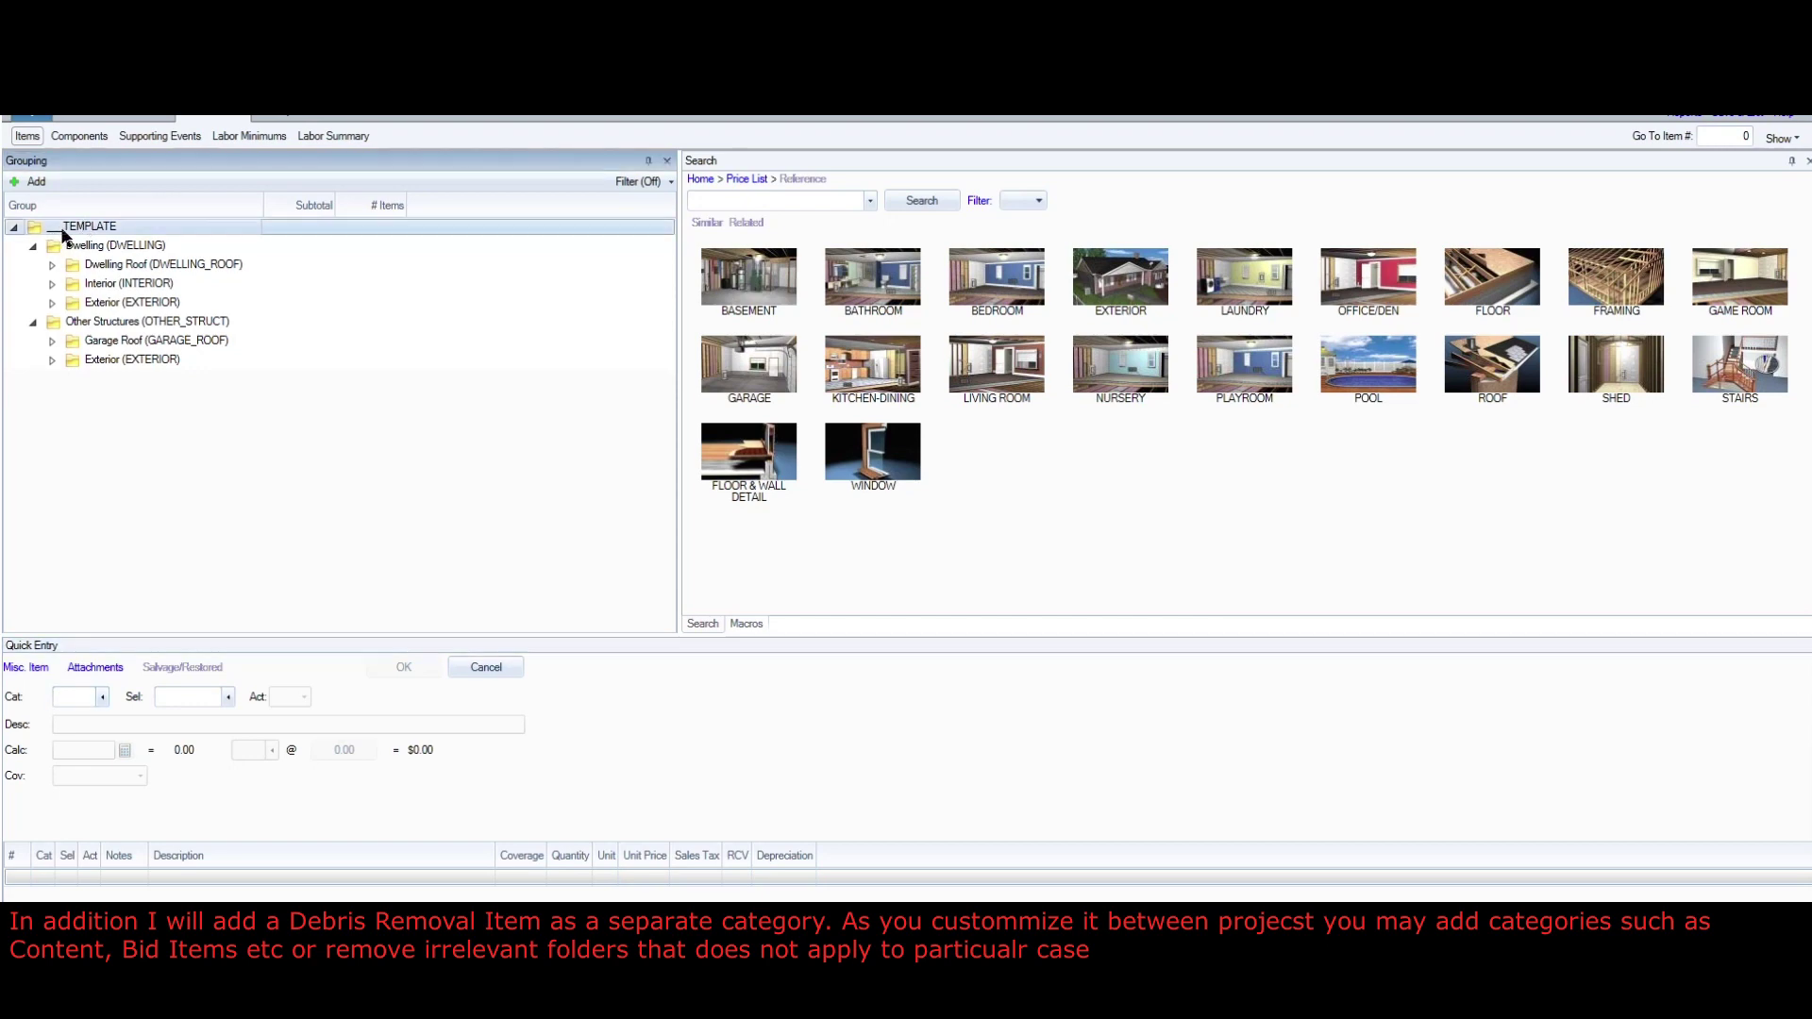
{"action": "left_click", "coordinate": [37, 183]}
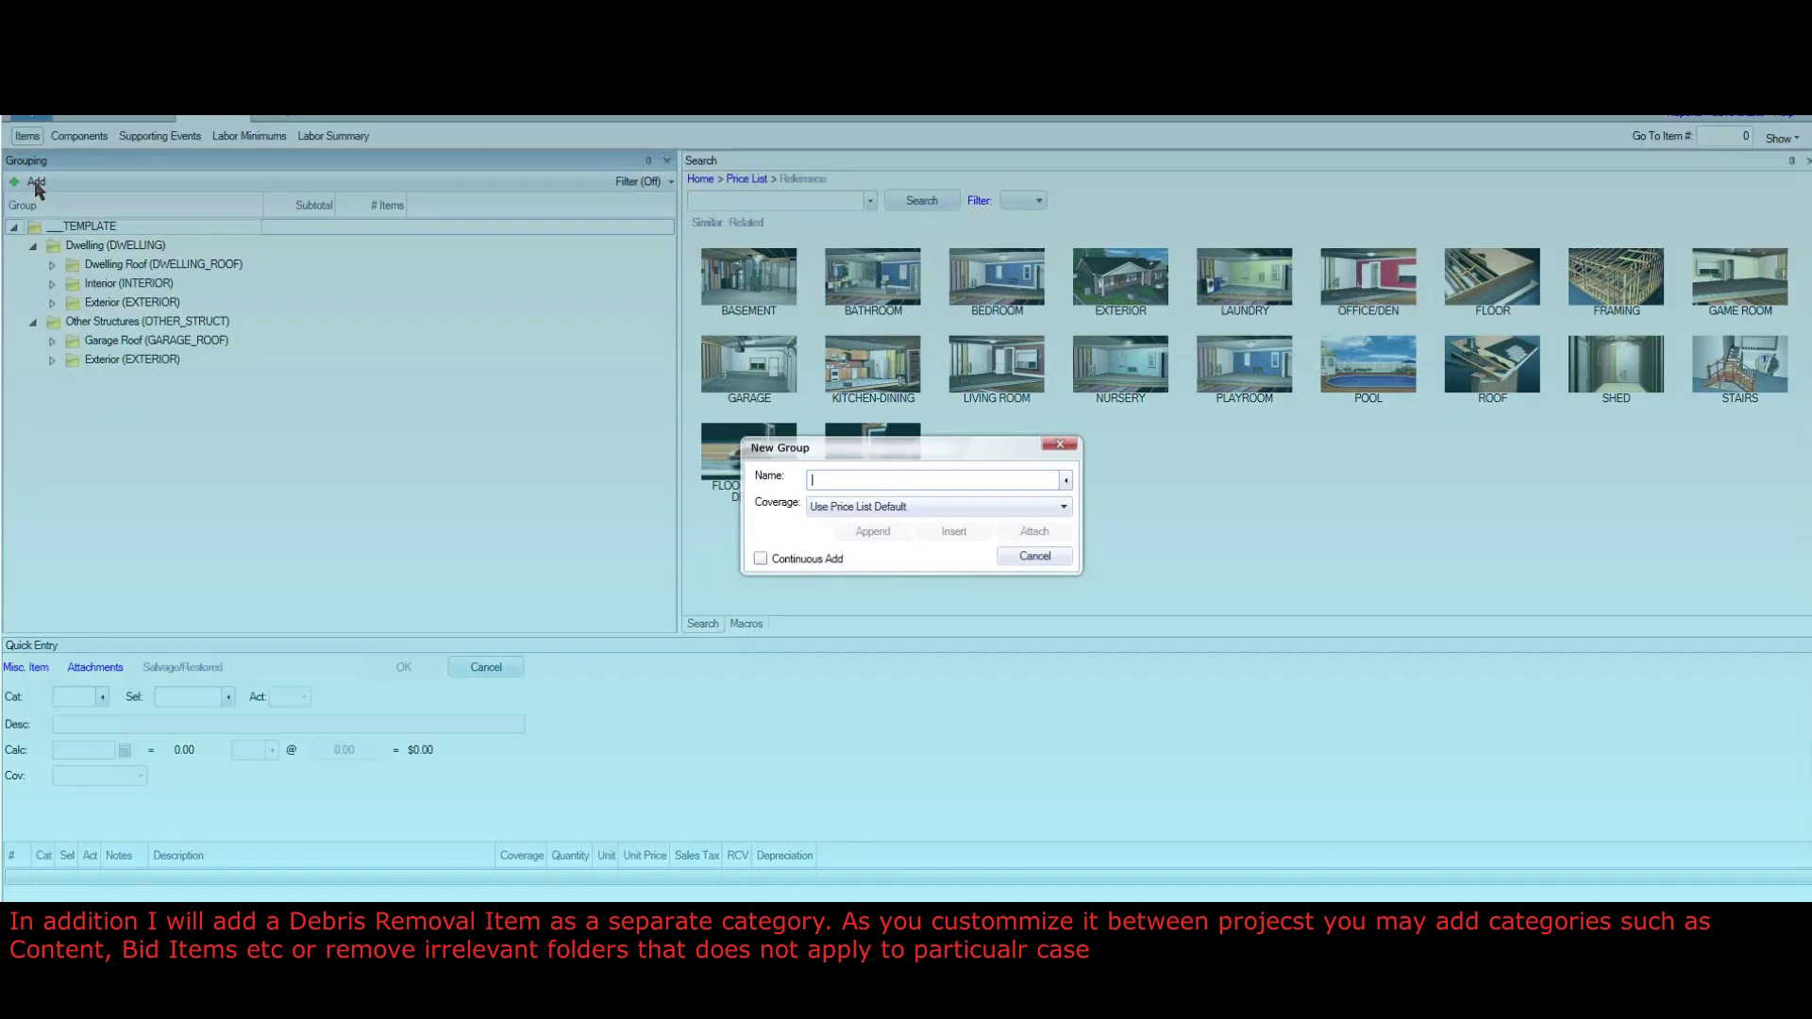
{"action": "type", "text": "Debris Removal"}
{"action": "key", "text": "Return"}
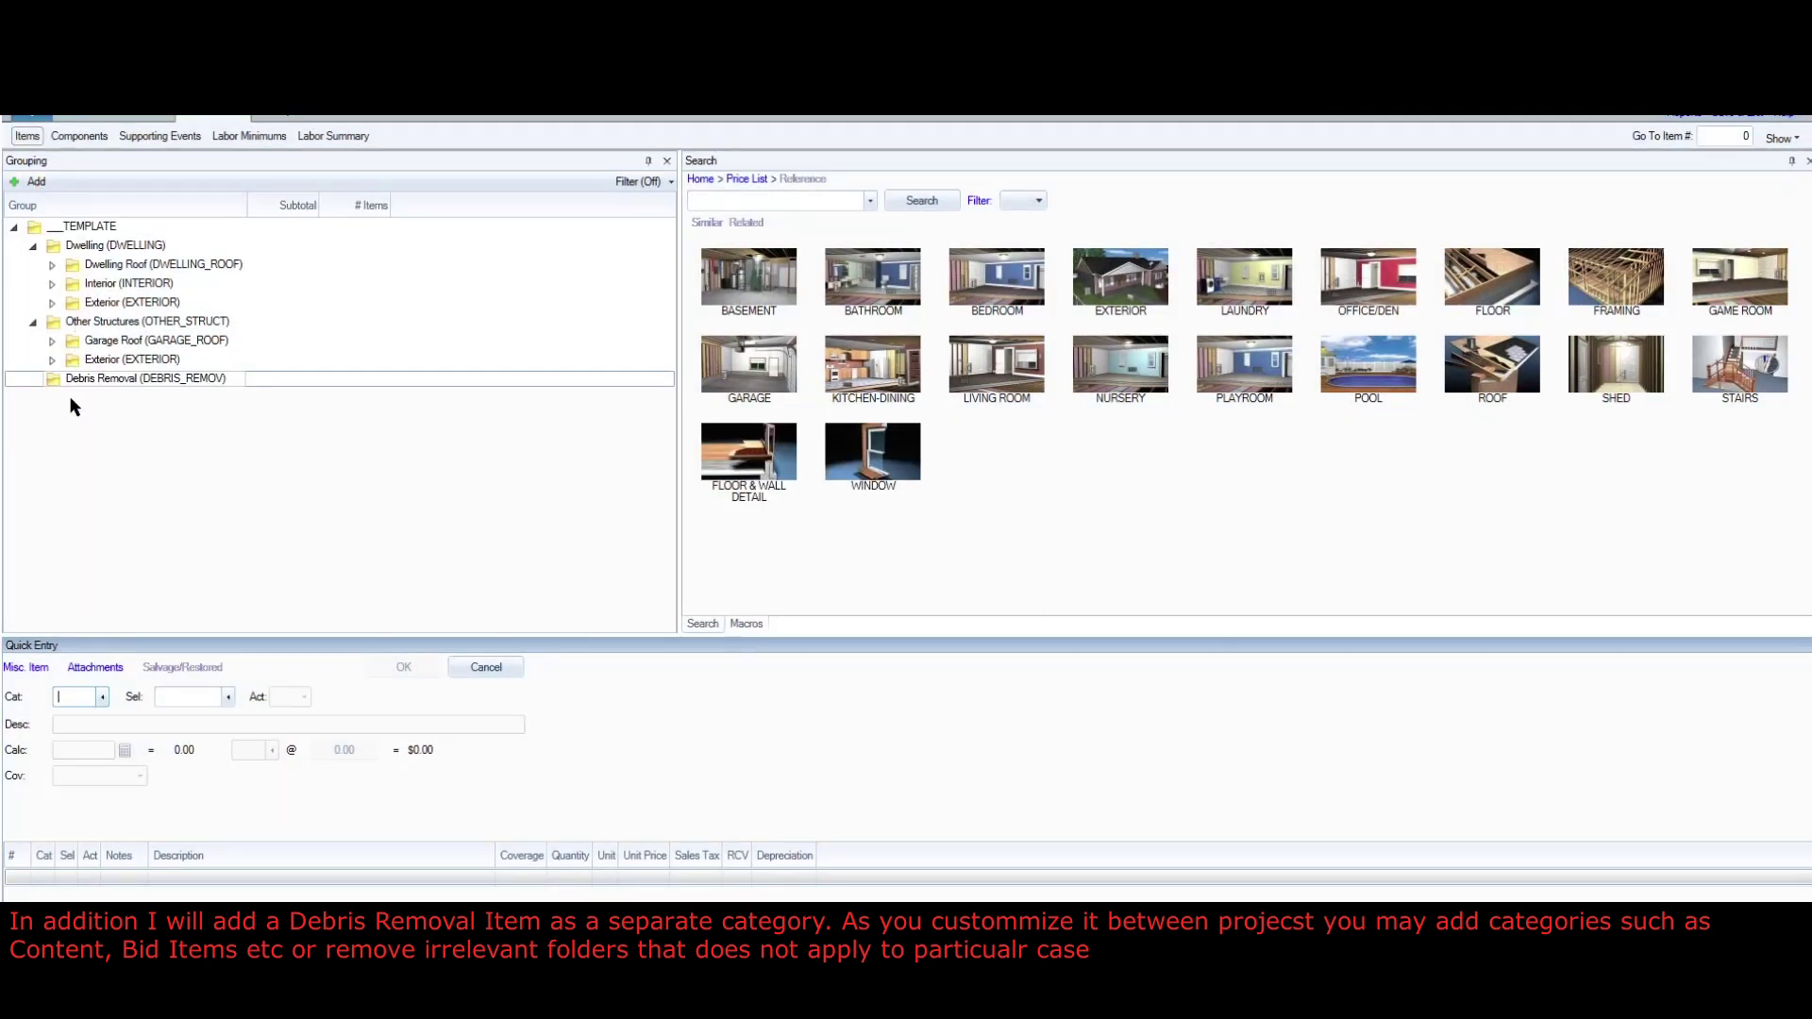
{"action": "left_click", "coordinate": [34, 323]}
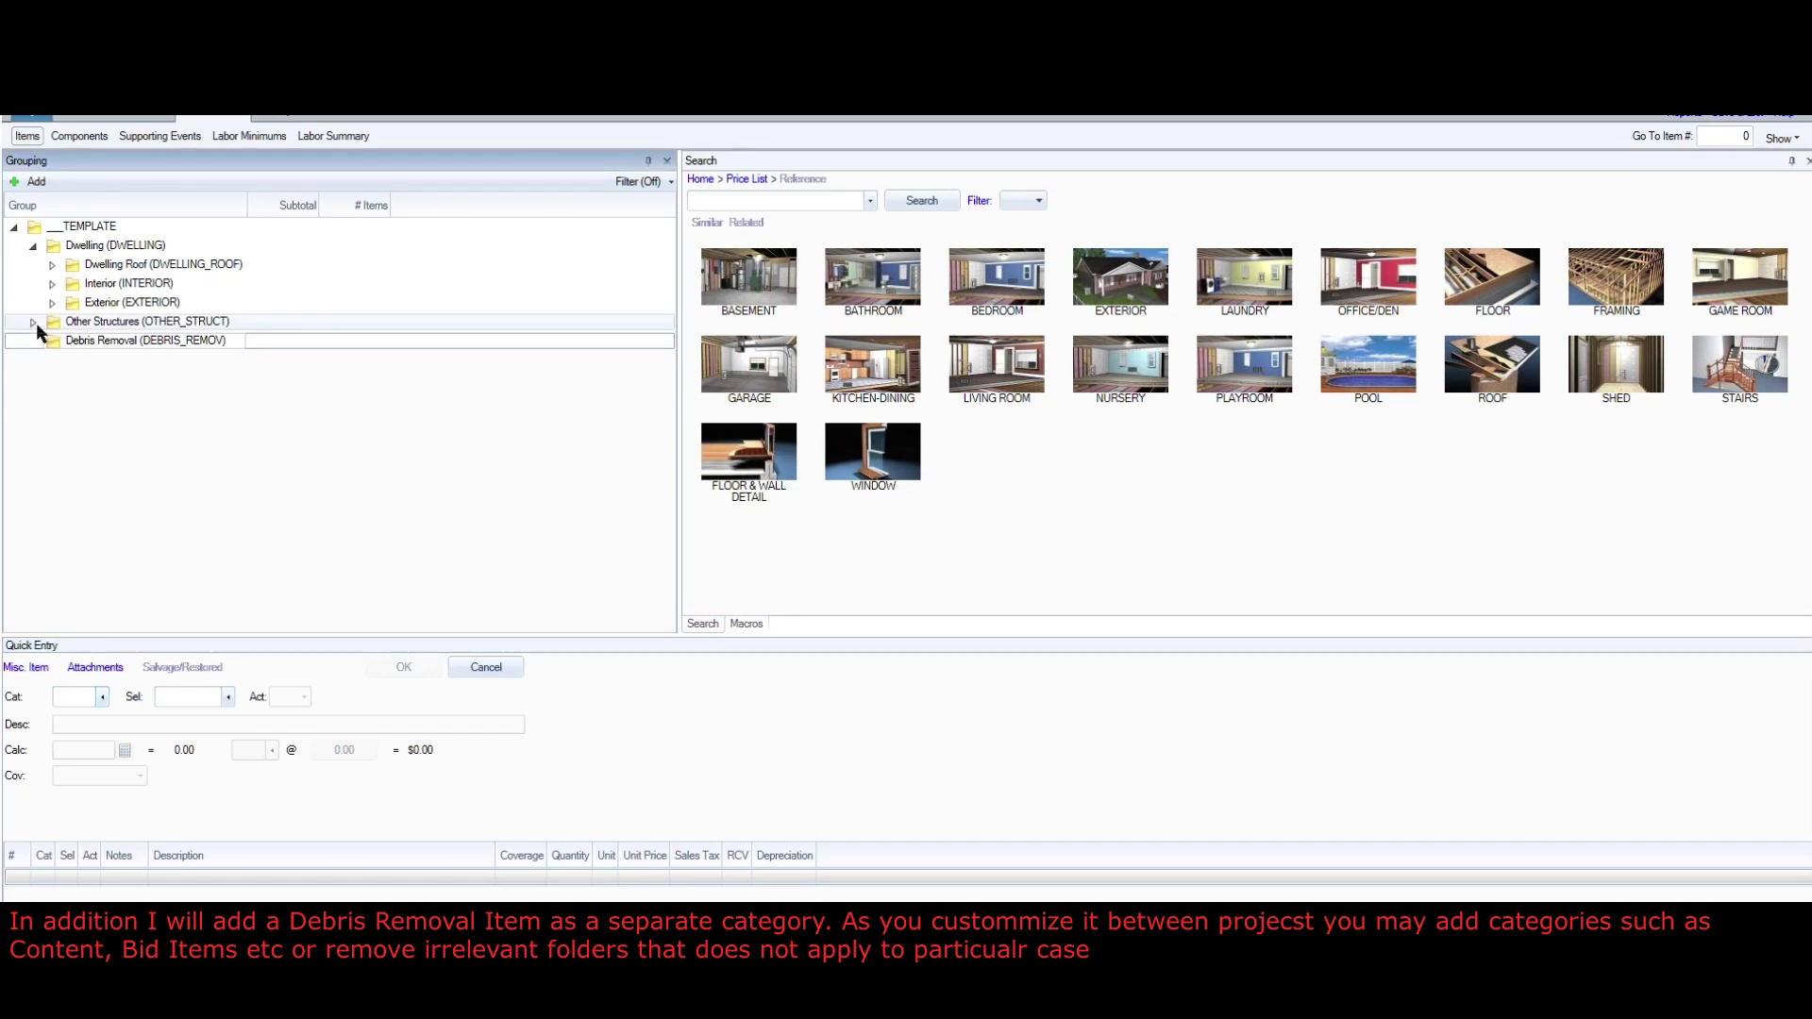
{"action": "left_click", "coordinate": [34, 247]}
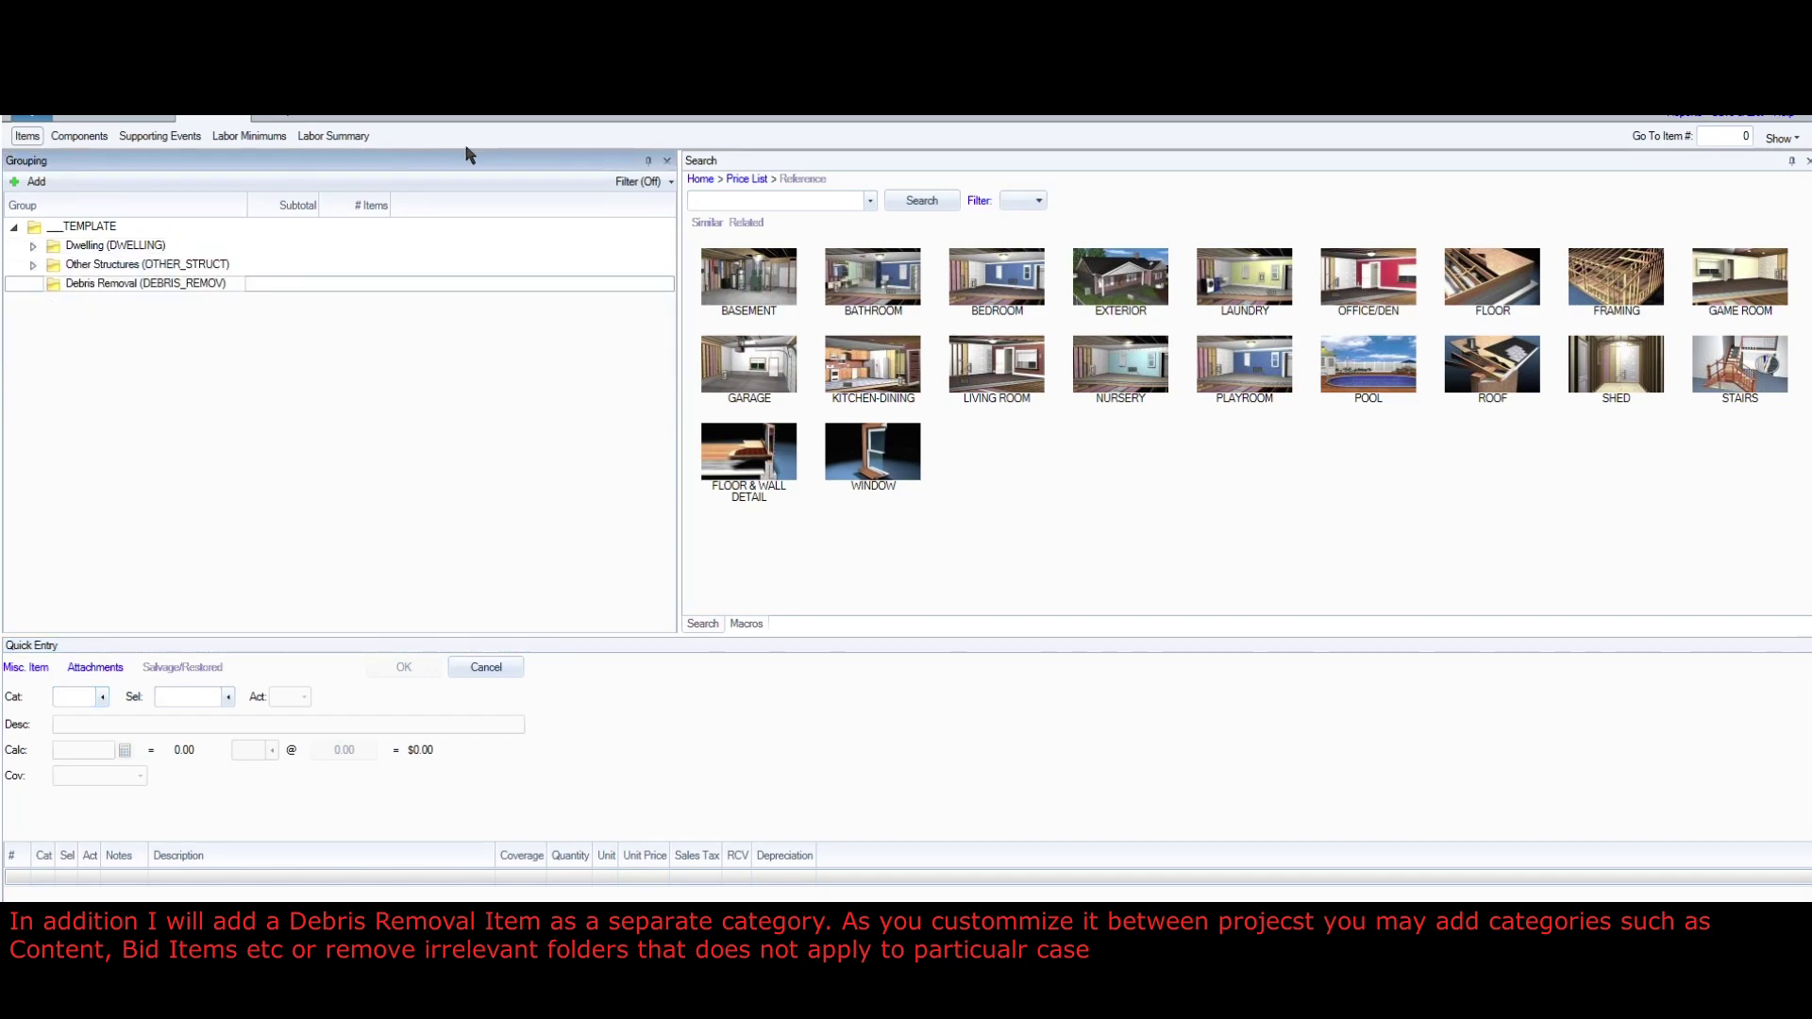
- Rename the Roof1 item in the Dwelling Roof group as "House Roof"
{"action": "left_click", "coordinate": [32, 247]}
{"action": "left_click", "coordinate": [50, 265]}
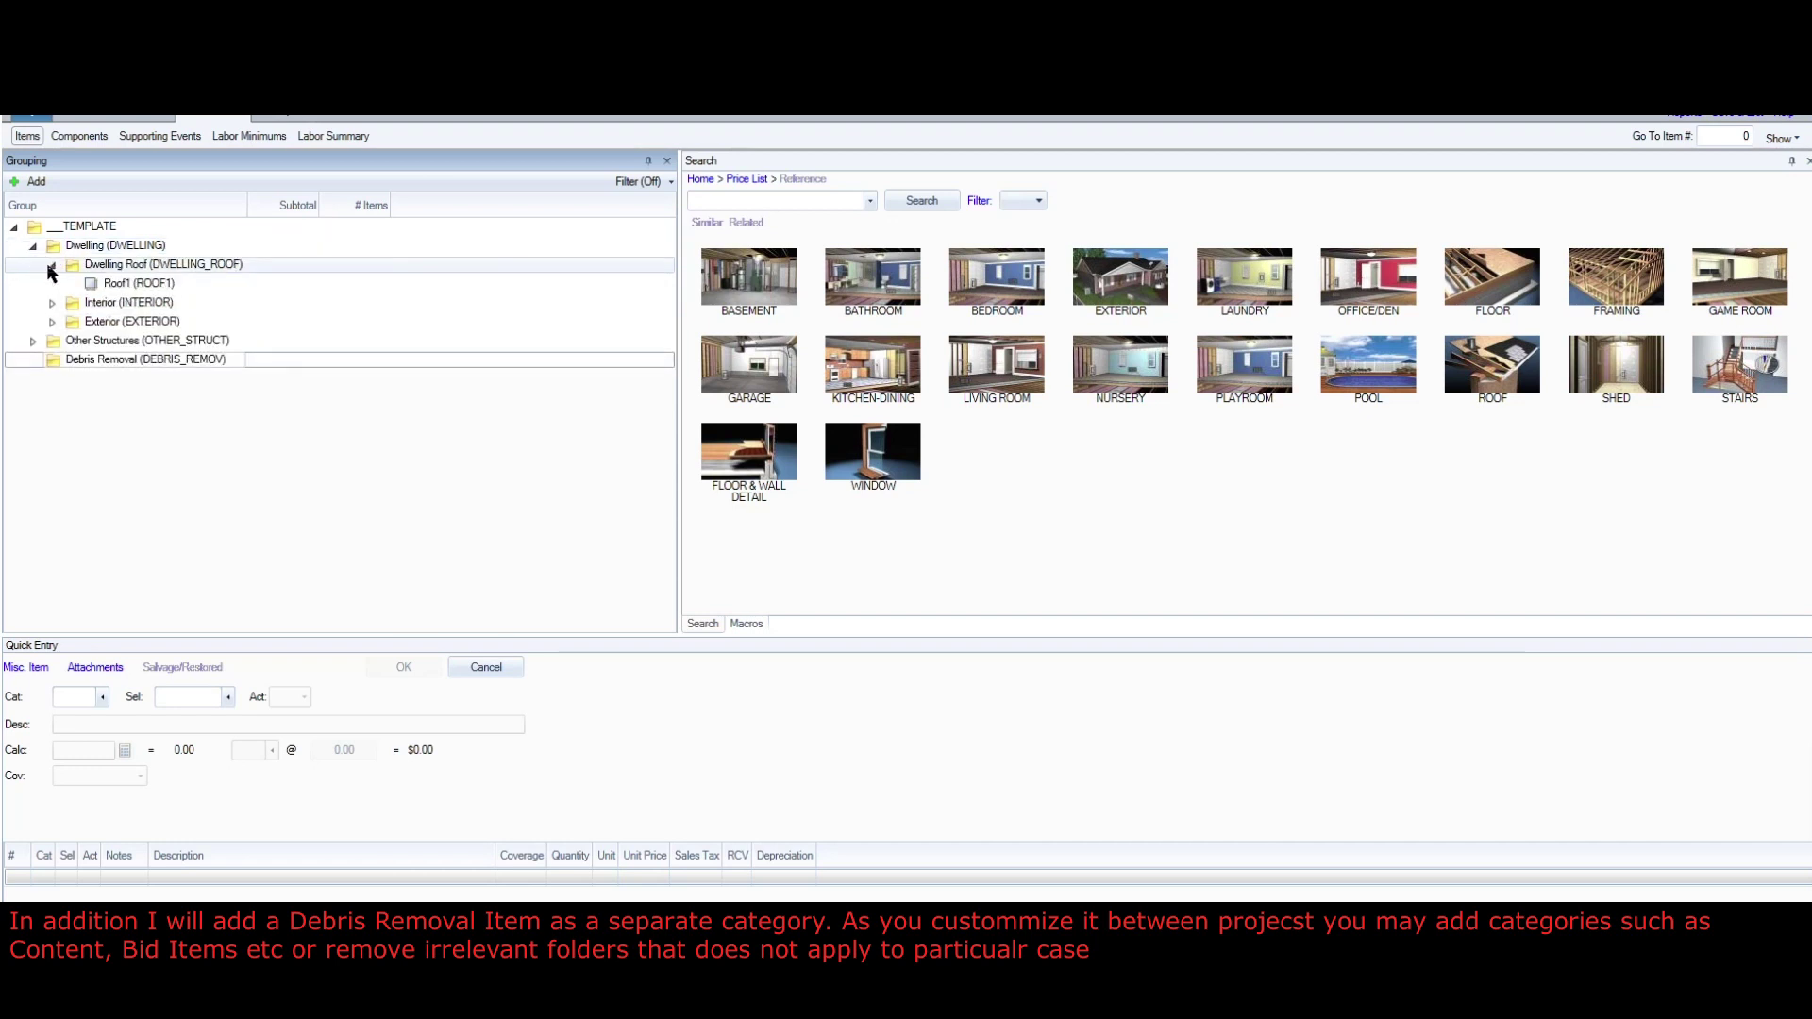
{"action": "right_click", "coordinate": [116, 283]}
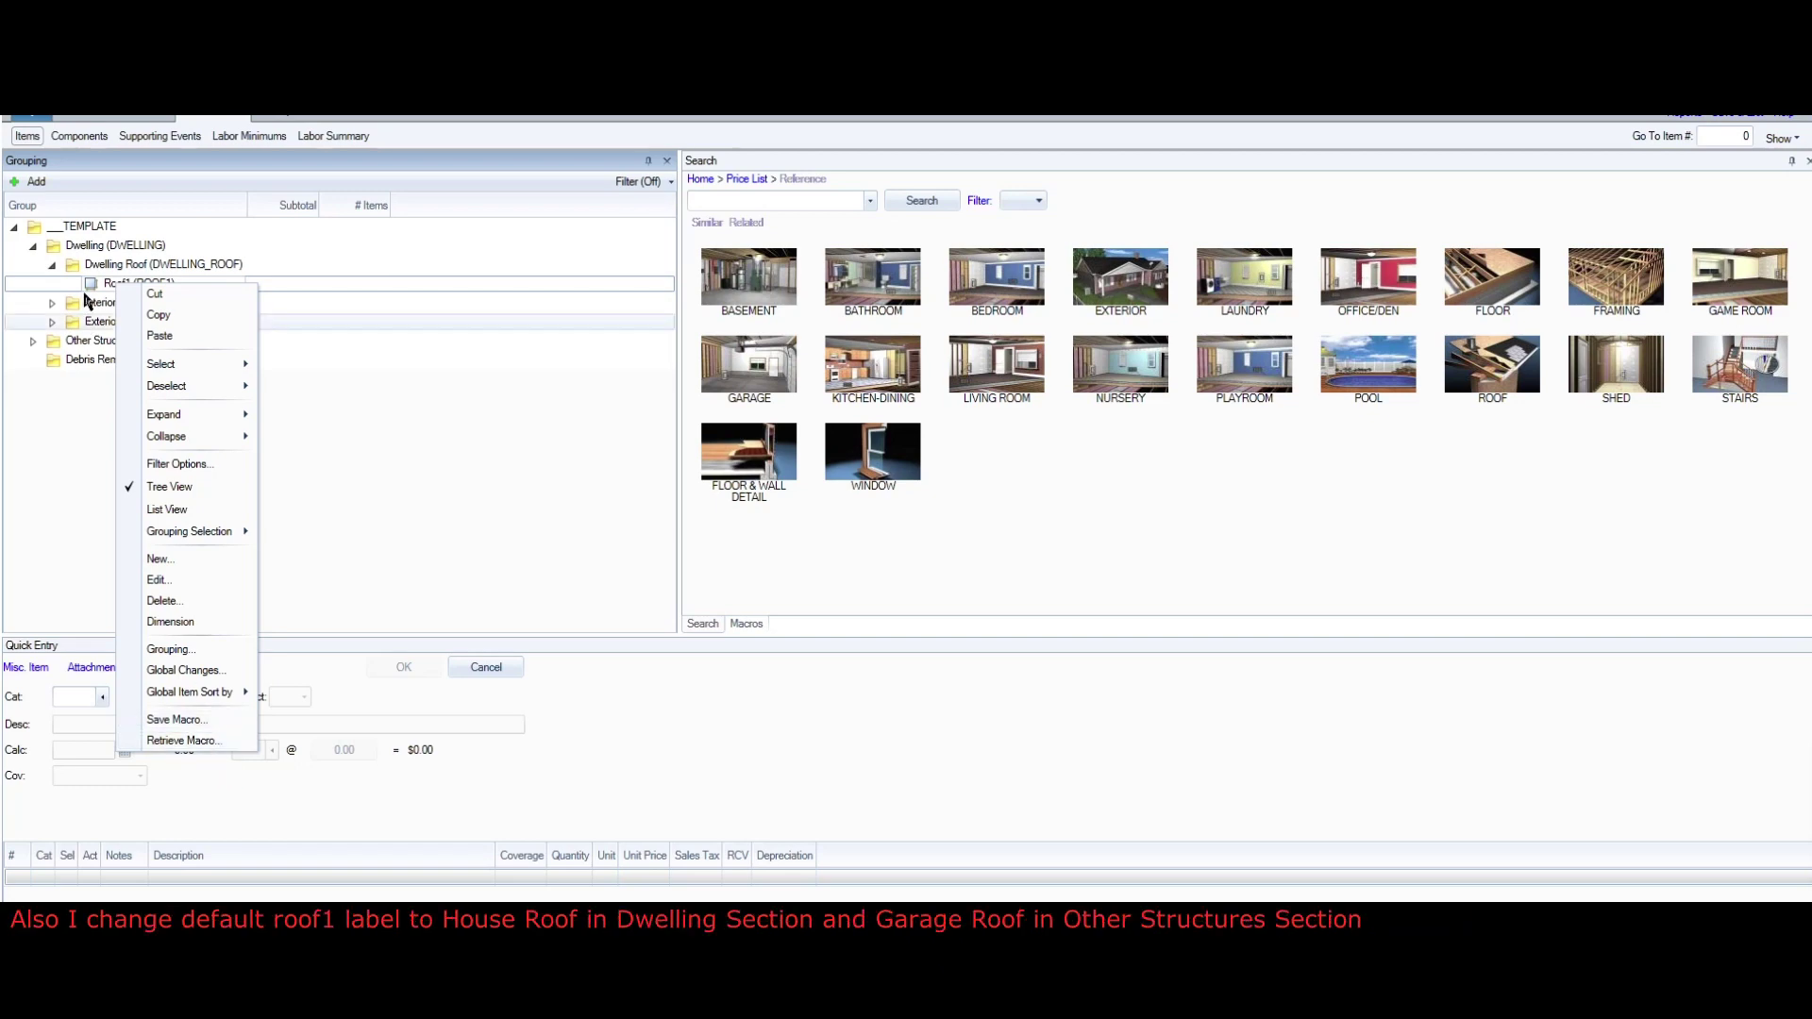
{"action": "left_click", "coordinate": [157, 579]}
{"action": "left_click", "coordinate": [807, 356]}
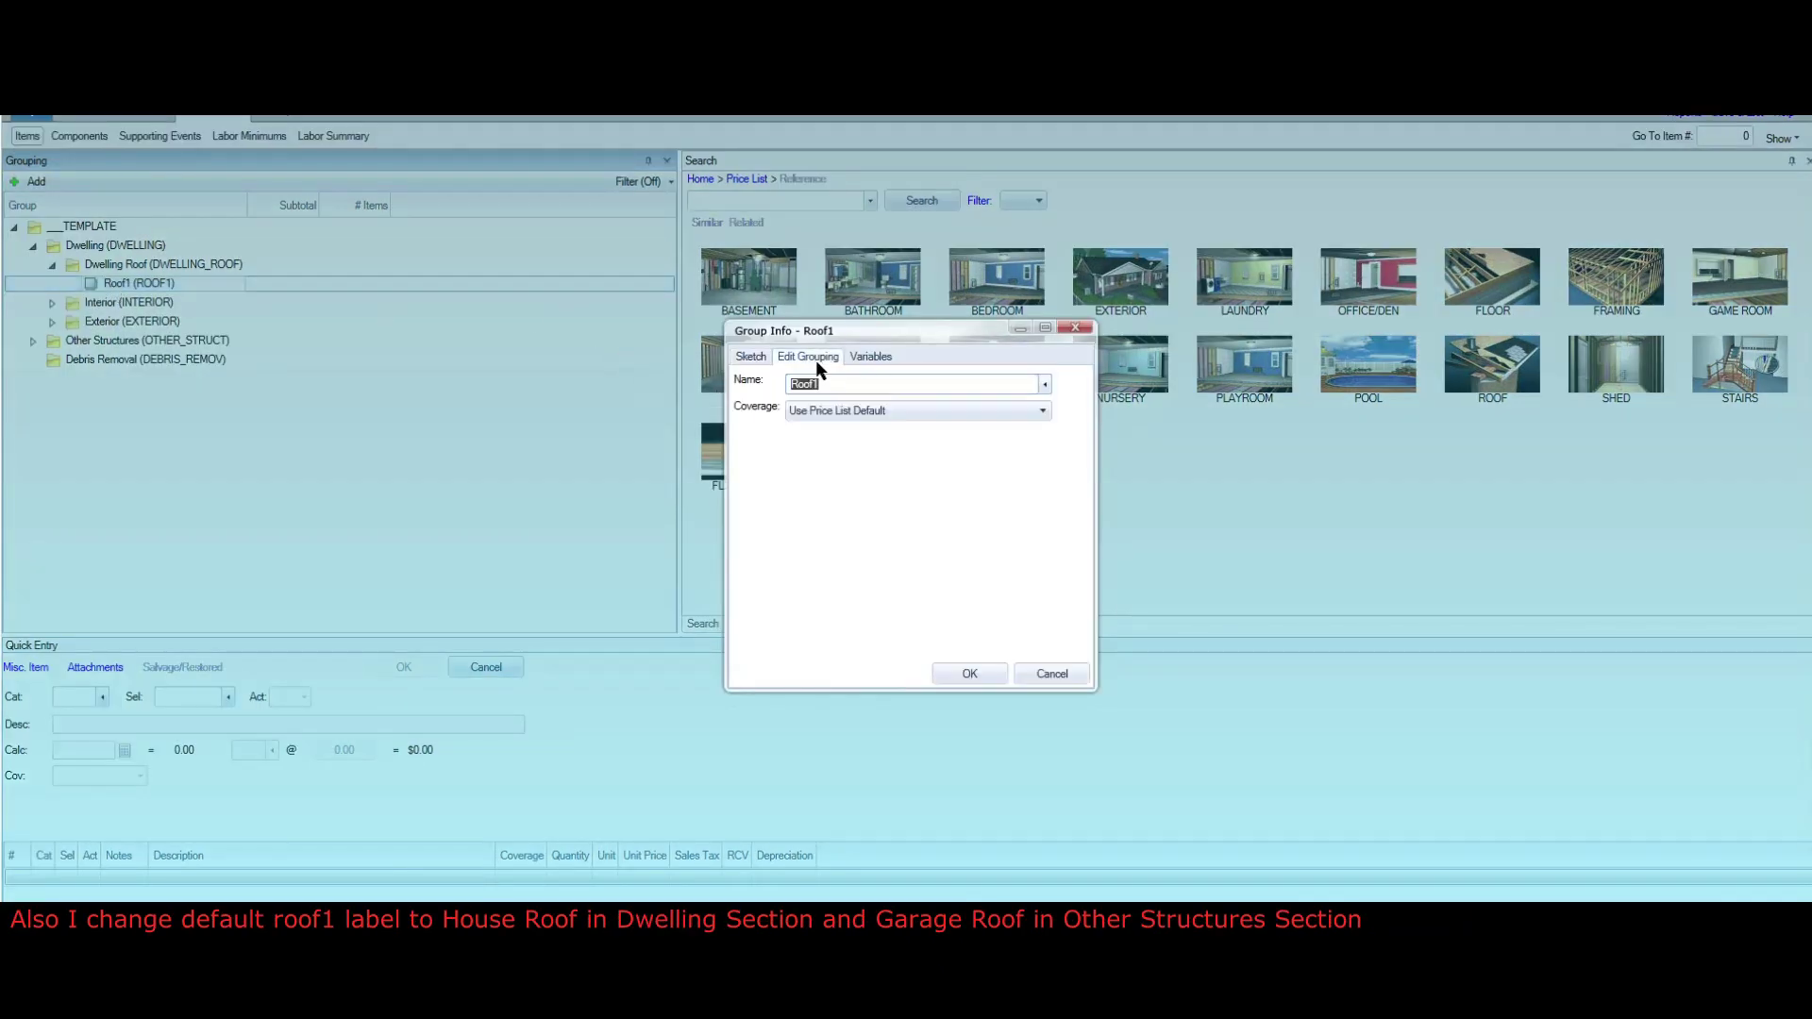
{"action": "type", "text": "House Roo"}
{"action": "key", "text": "Return"}
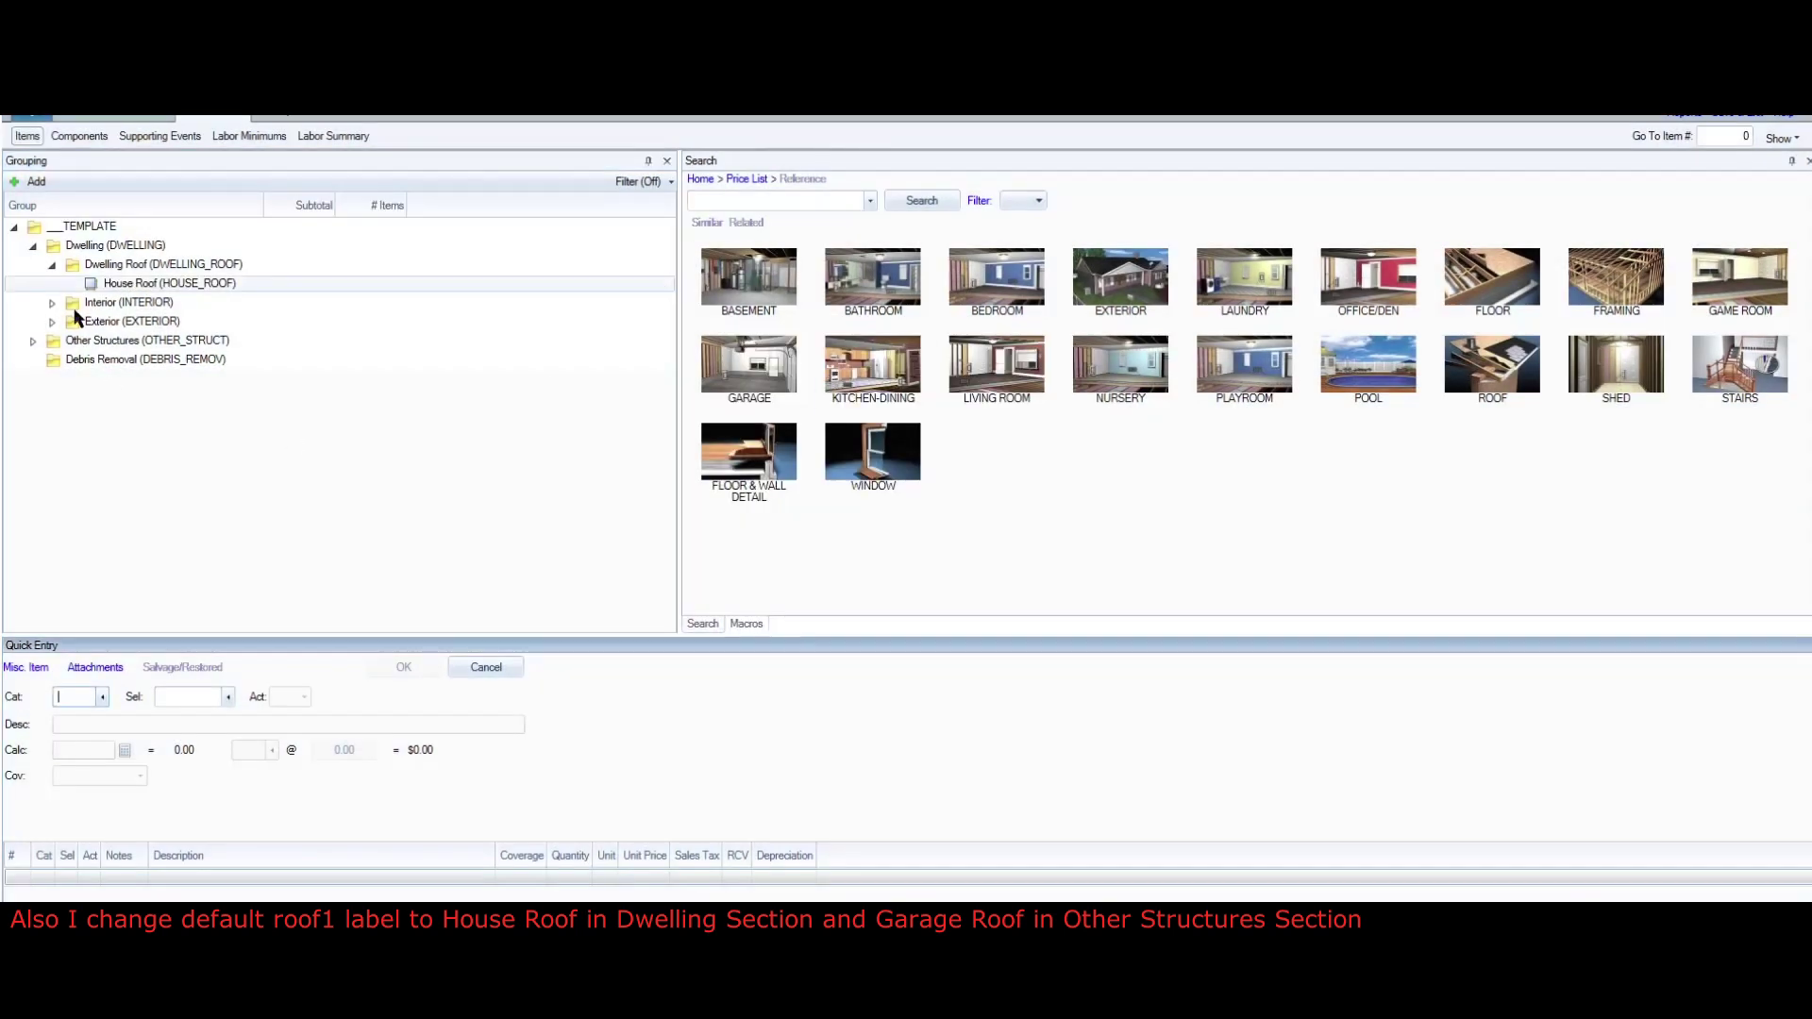
- Expand the remaining Dwelling and Other Structures subgroups and rename Roof1 under the Garage Roof group as "Garage Roof"
{"action": "left_click", "coordinate": [52, 302]}
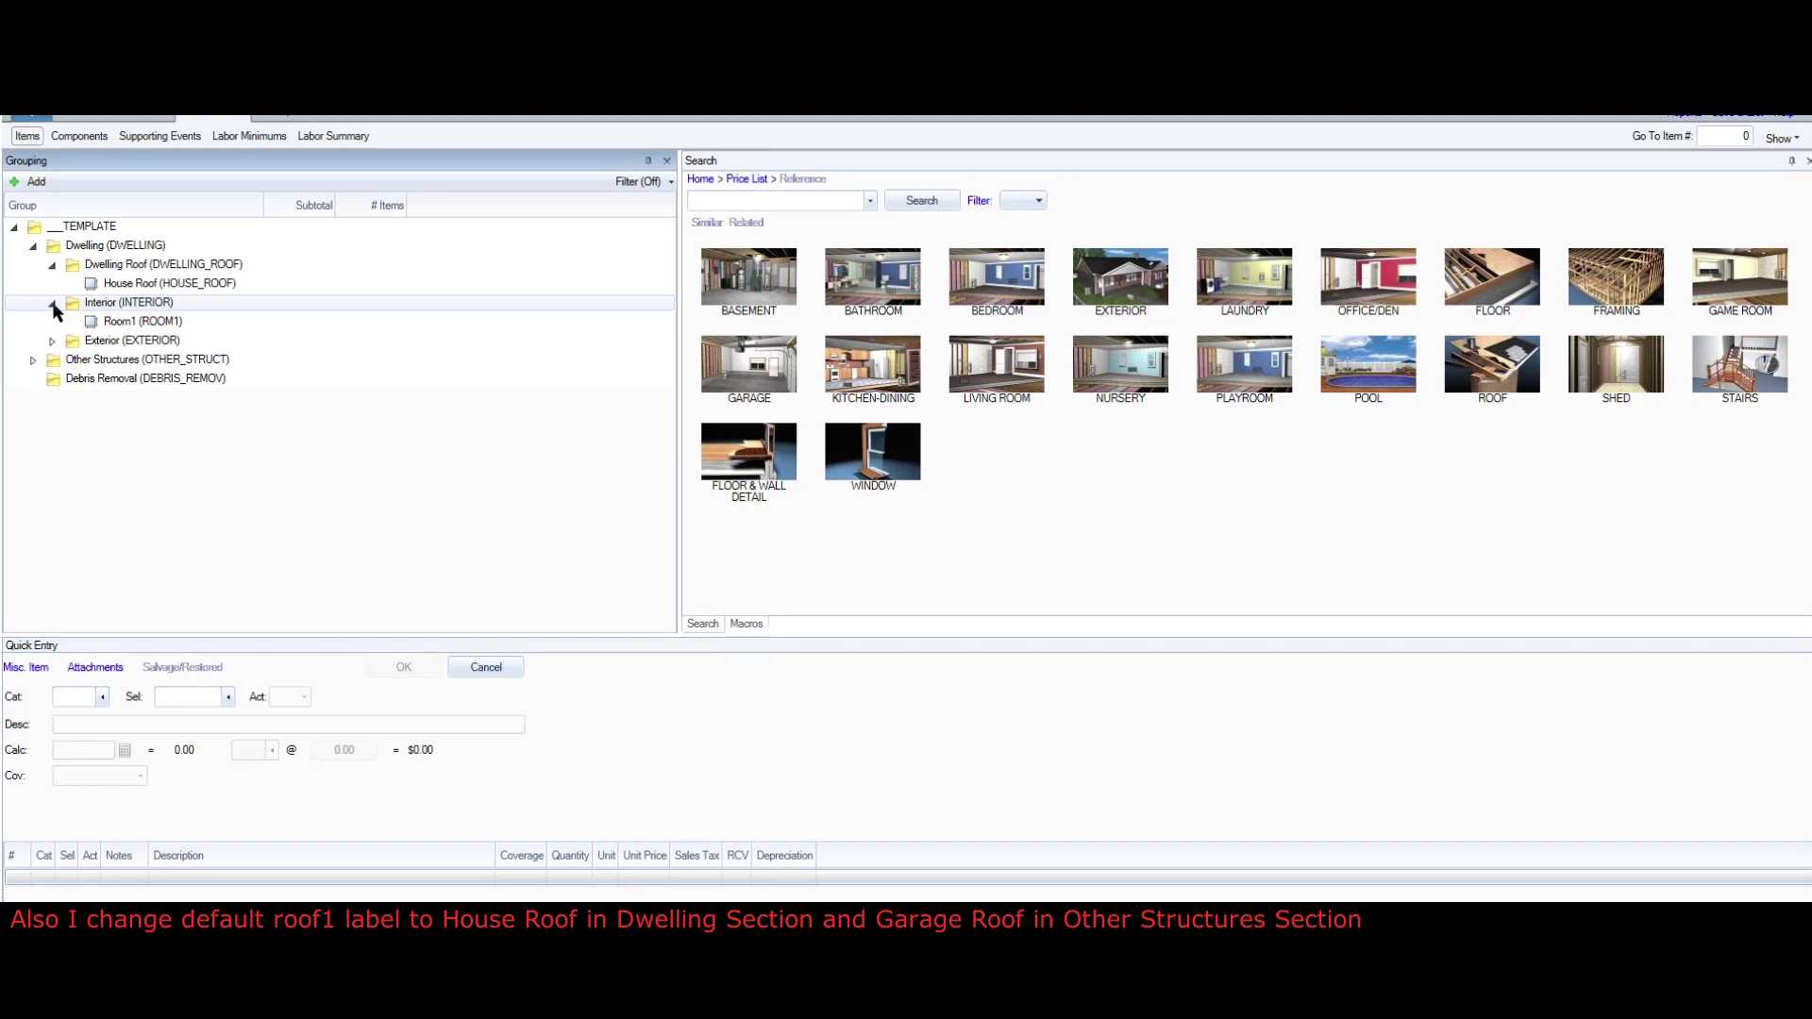
{"action": "left_click", "coordinate": [52, 340]}
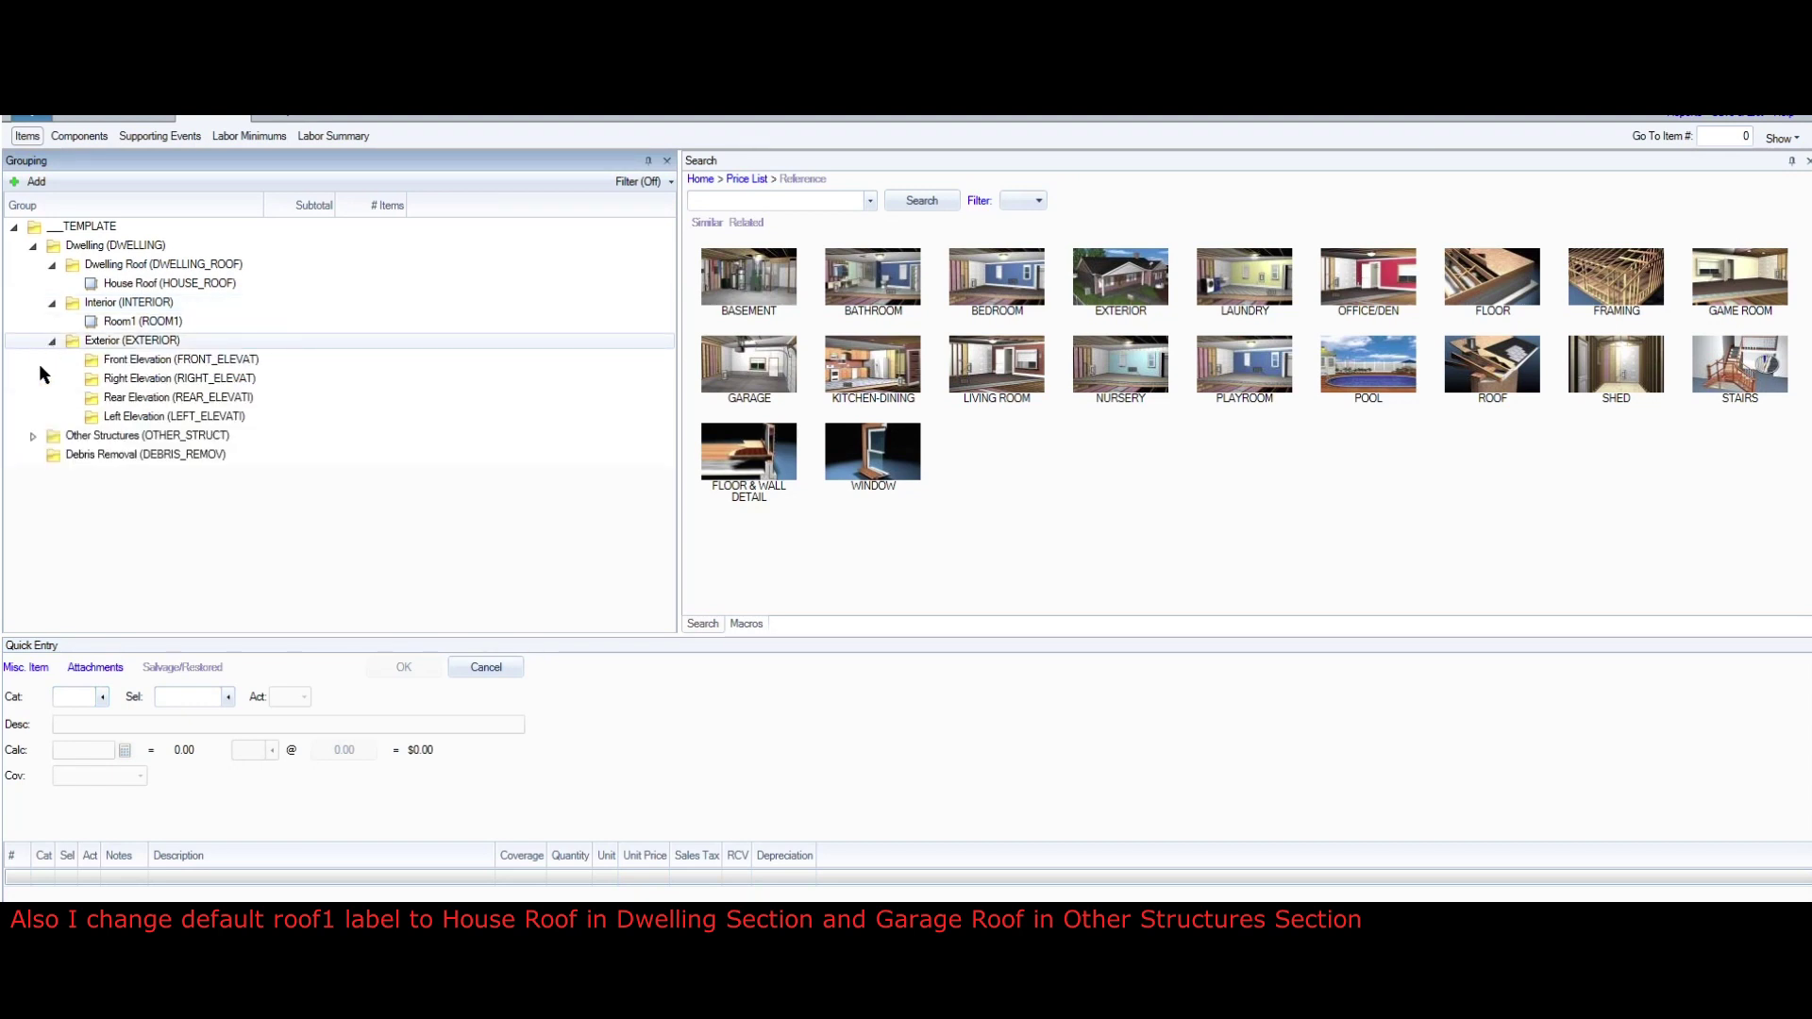
{"action": "left_click", "coordinate": [33, 436]}
{"action": "left_click", "coordinate": [52, 455]}
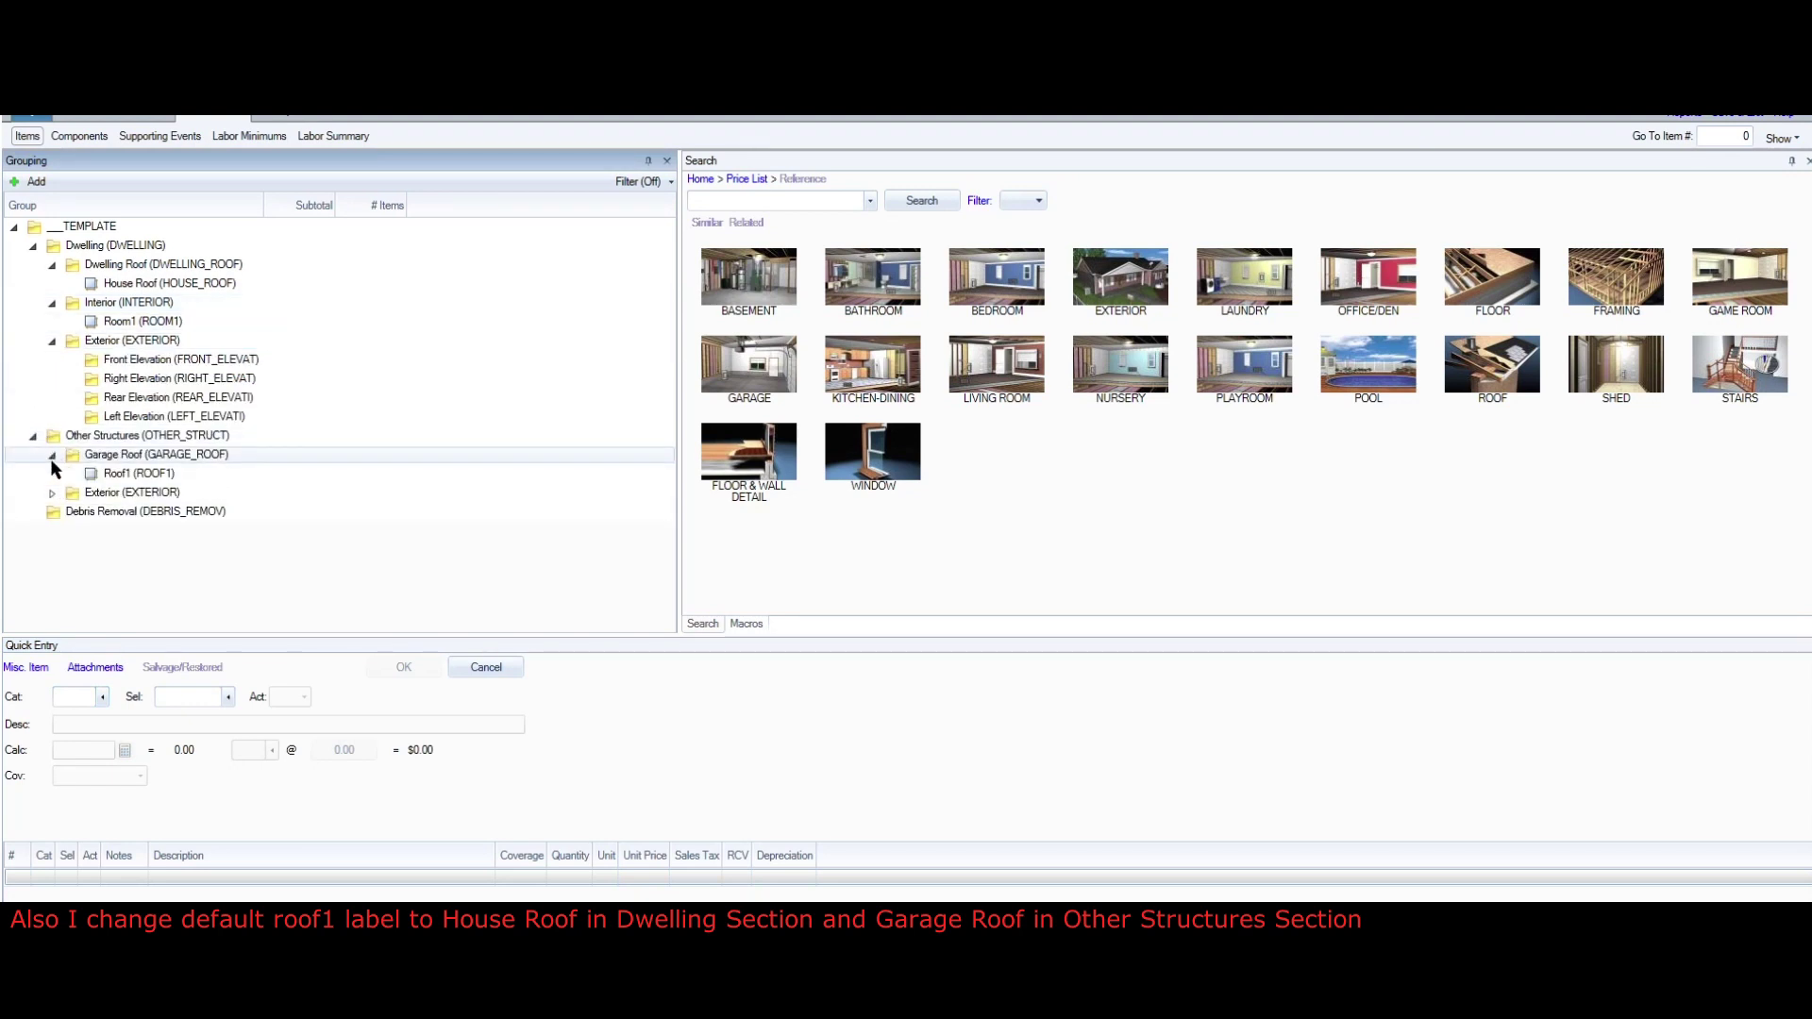
{"action": "double_click", "coordinate": [95, 473]}
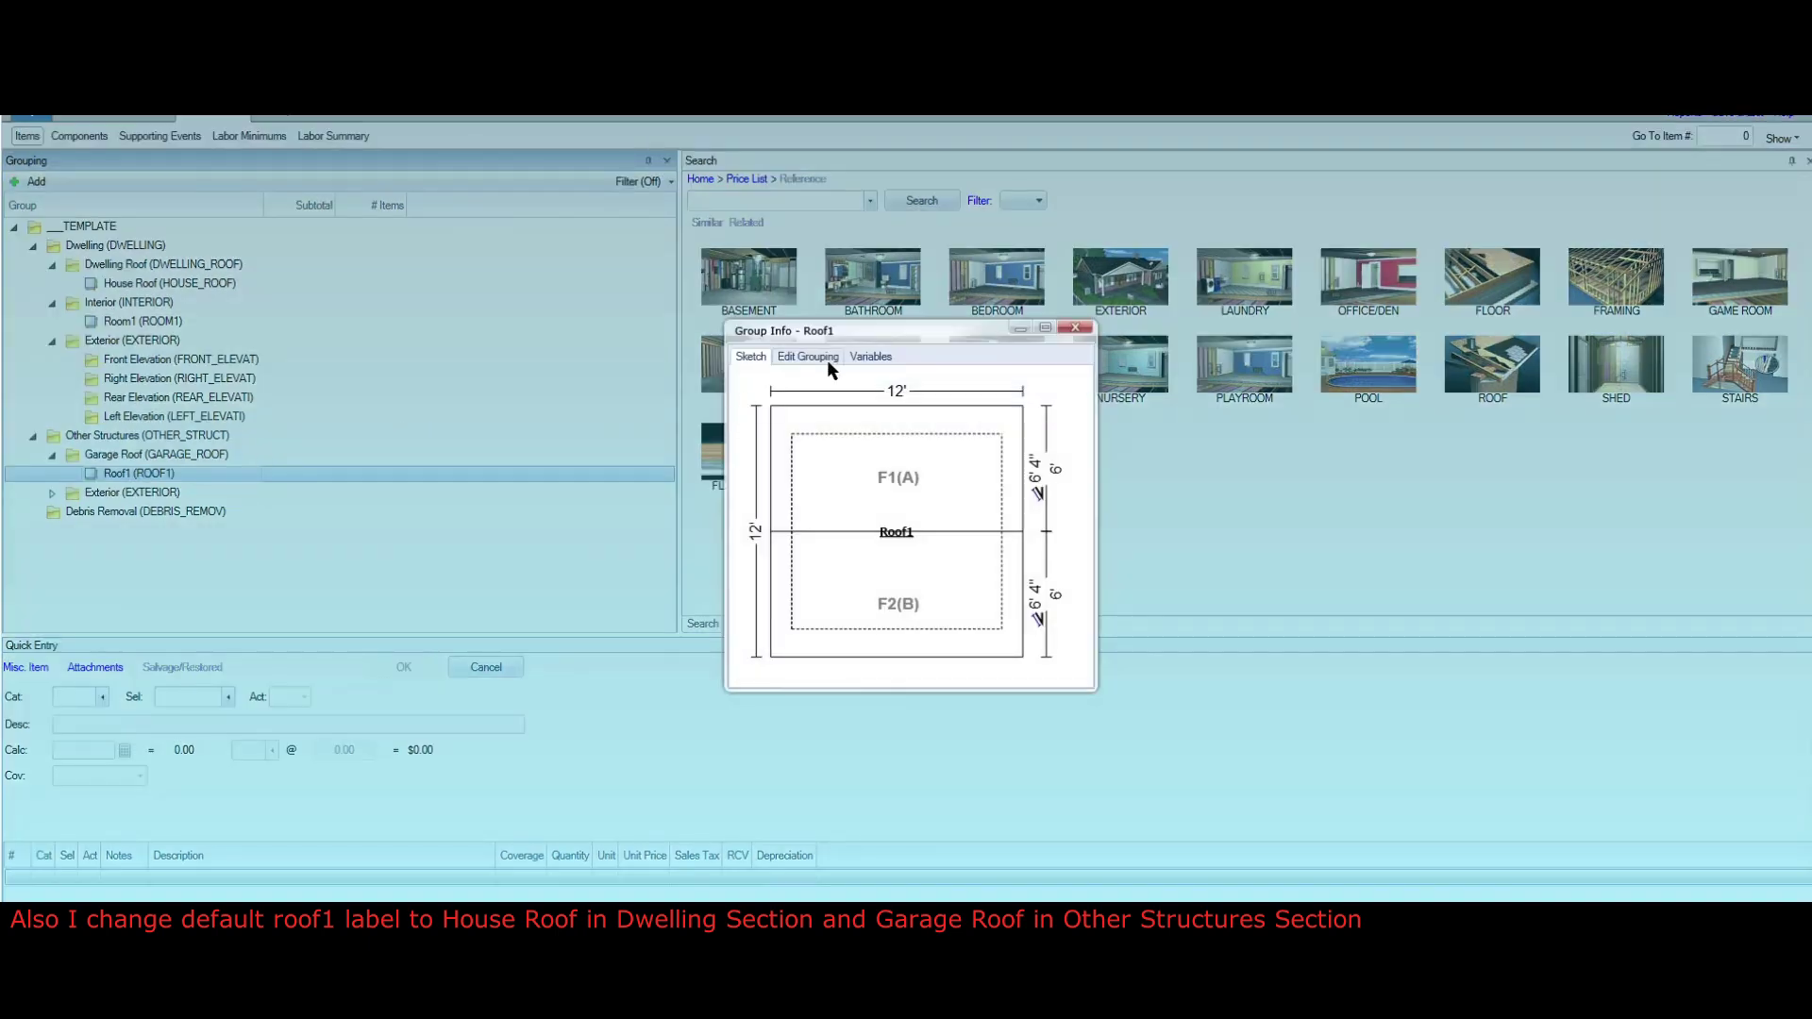
{"action": "left_click", "coordinate": [827, 360]}
{"action": "type", "text": "Garage Roof"}
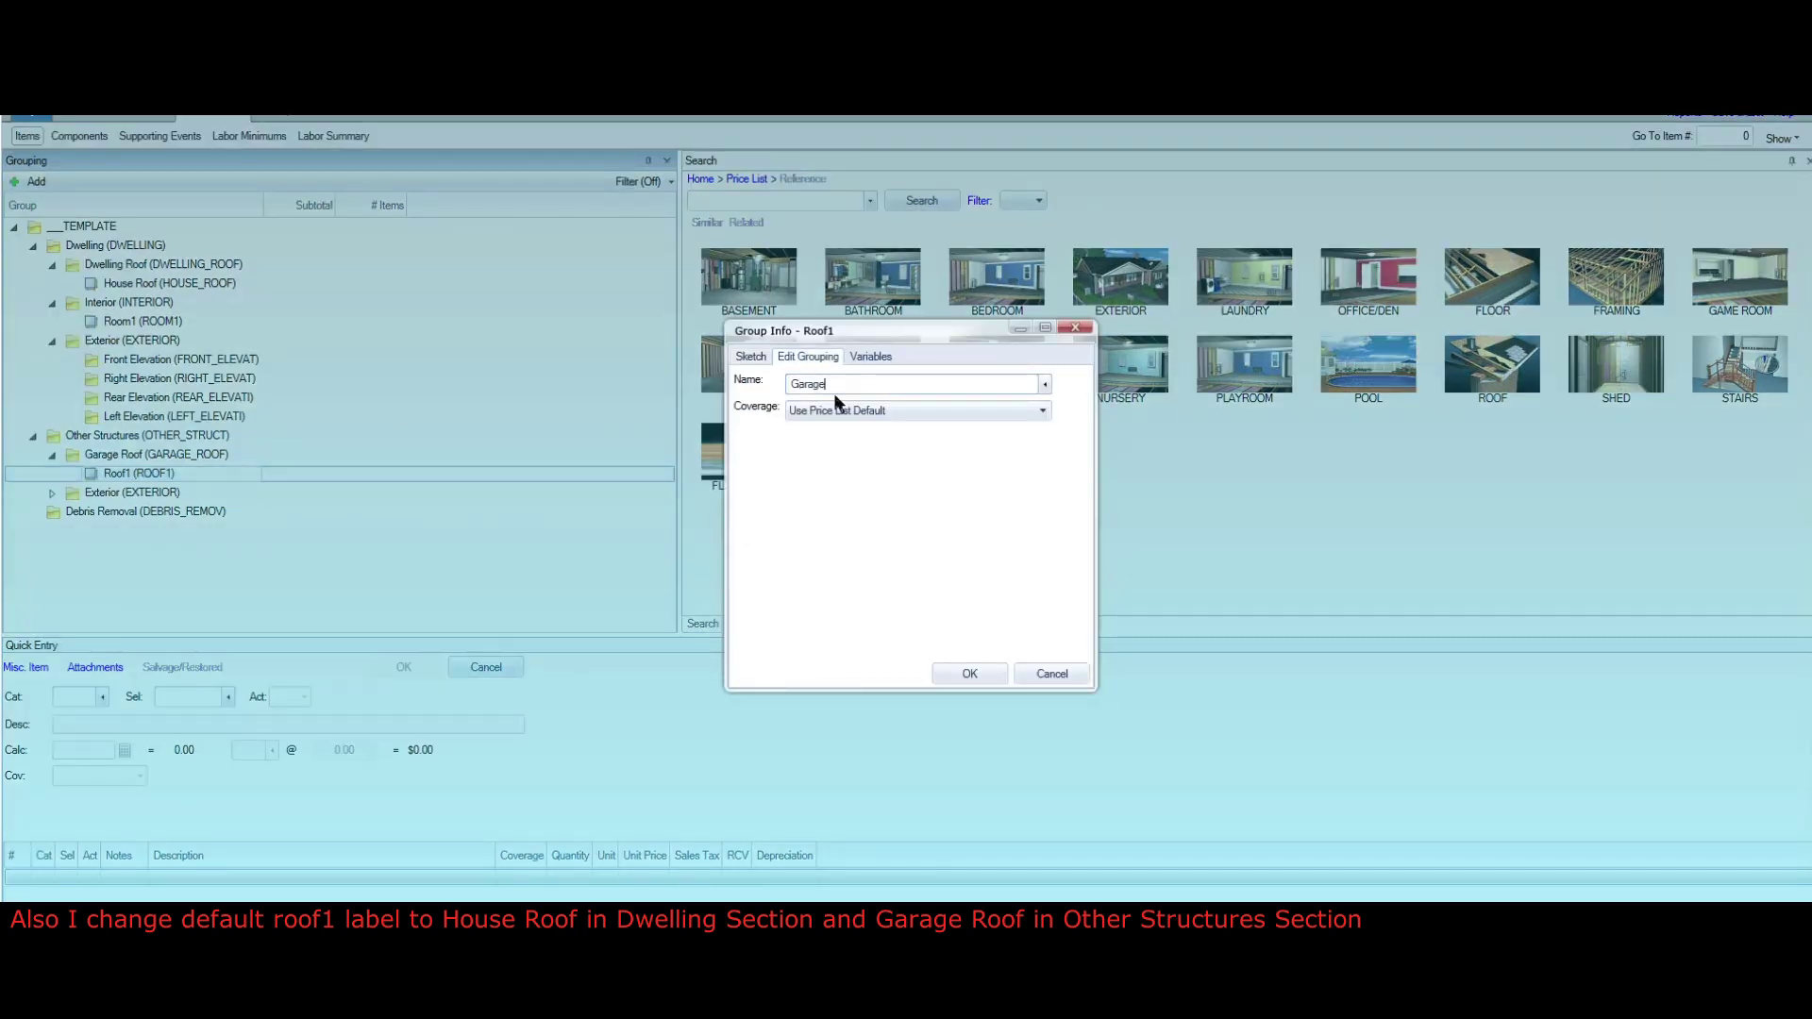
{"action": "left_click", "coordinate": [981, 678]}
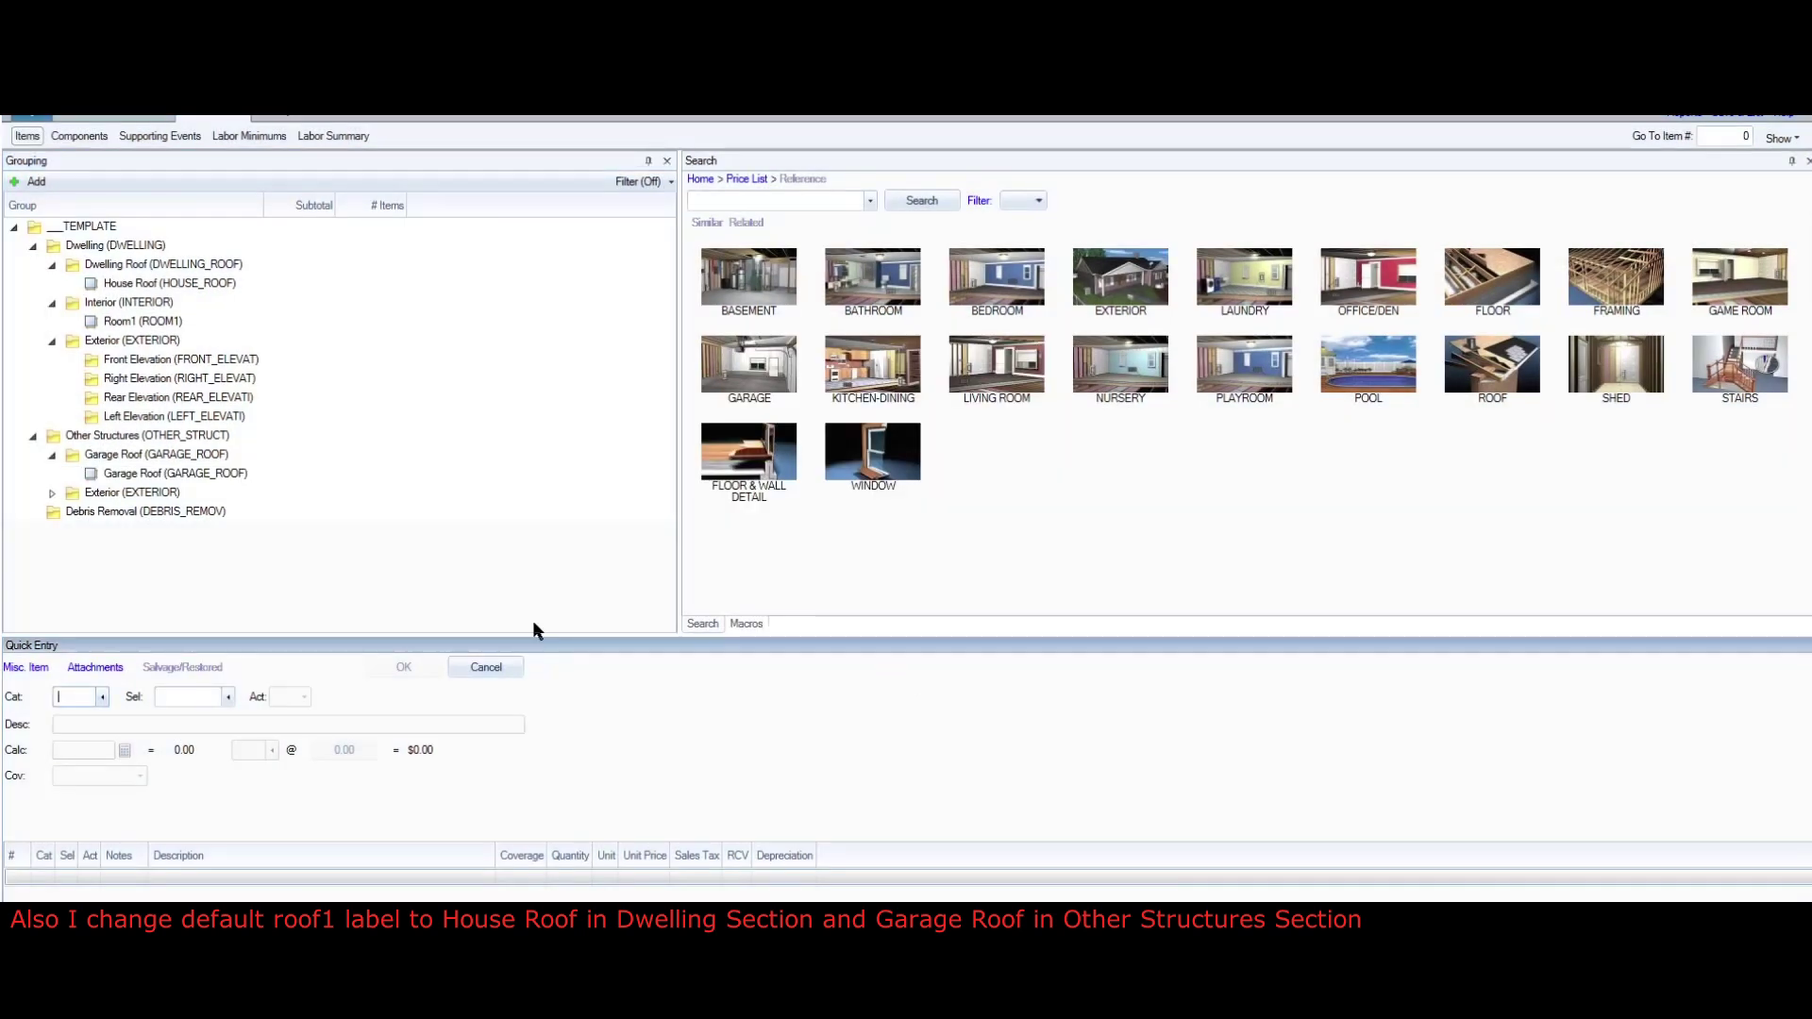
{"action": "left_click", "coordinate": [52, 492]}
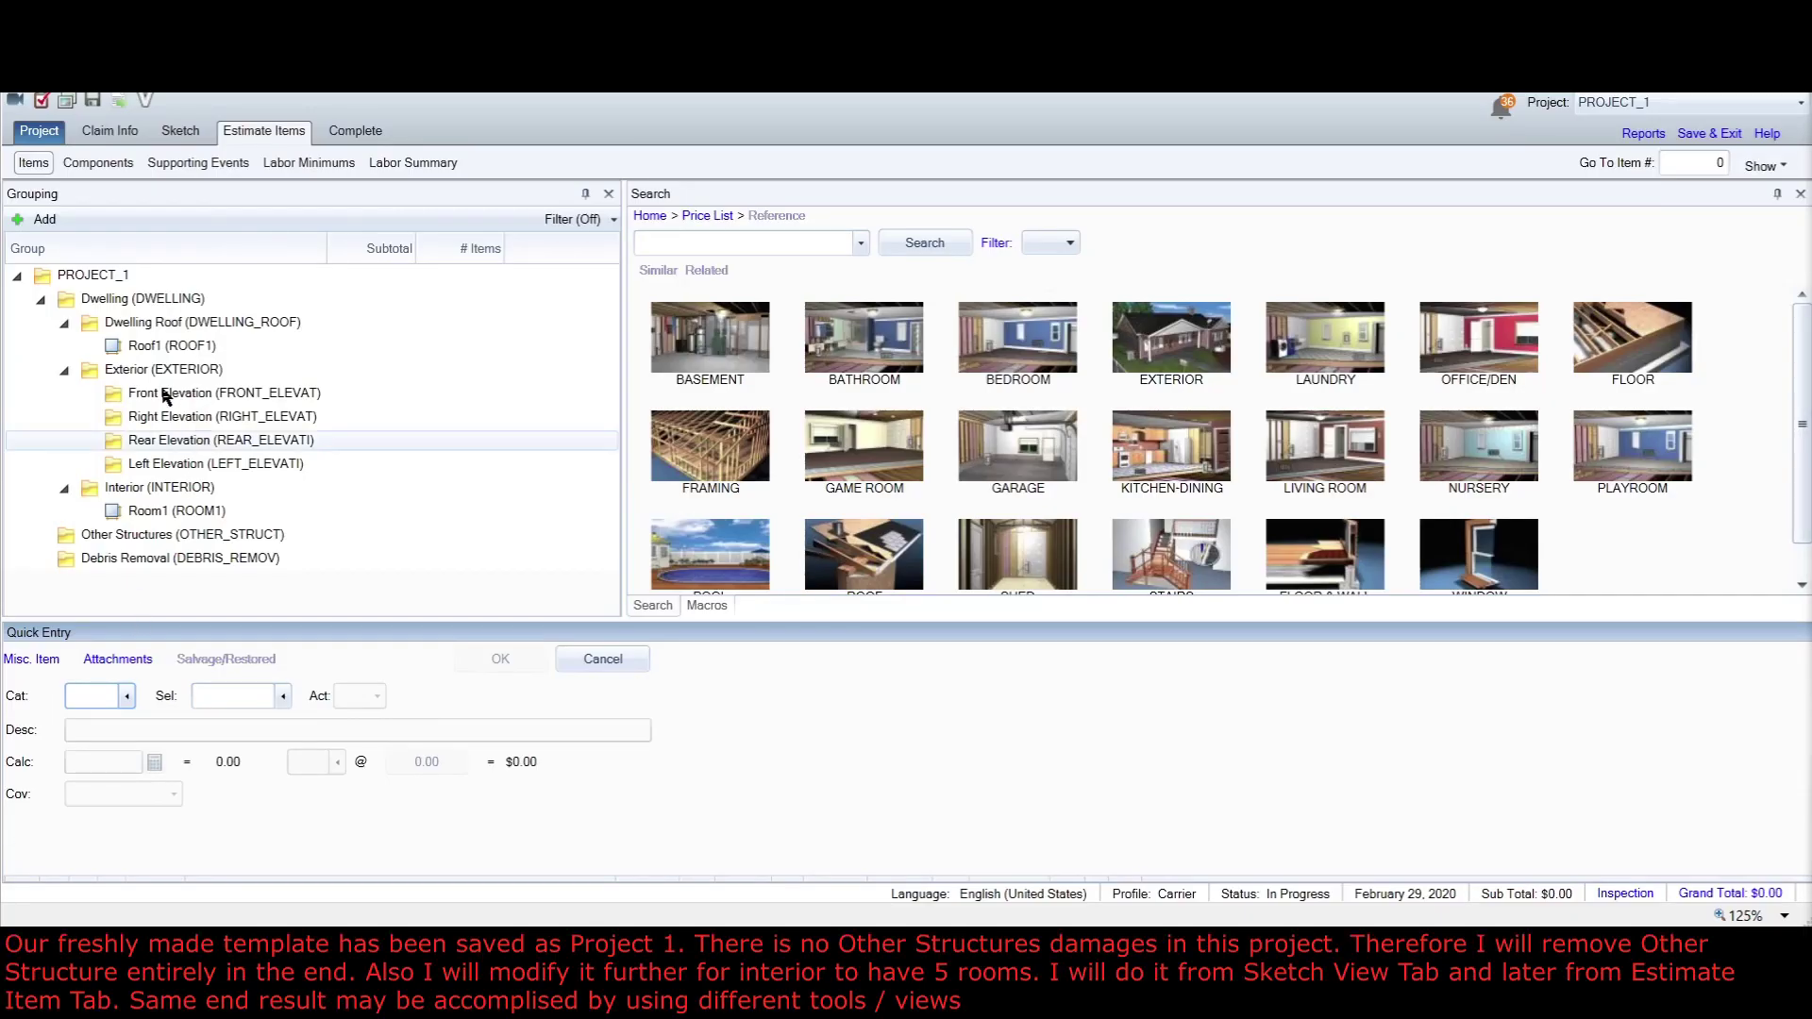
- Rename Roof1 under Dwelling Roof in PROJECT_1 as "House Roof"
{"action": "left_click", "coordinate": [145, 347]}
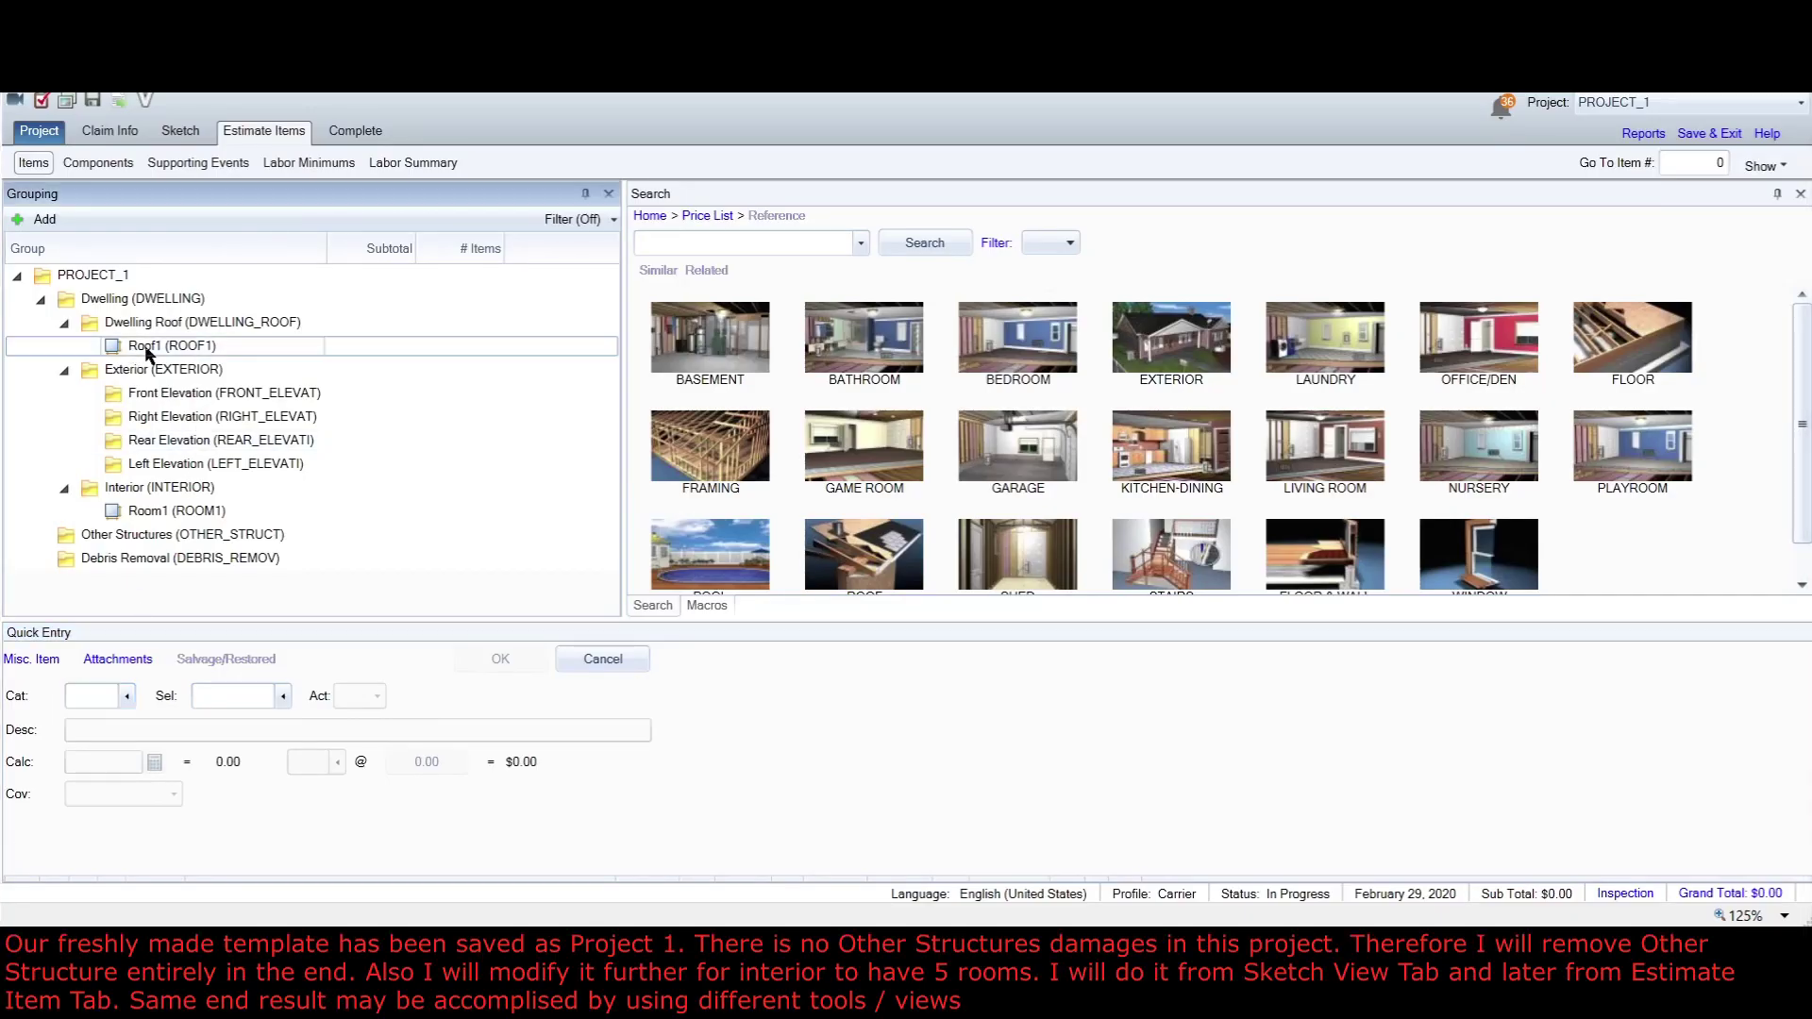
{"action": "double_click", "coordinate": [145, 345]}
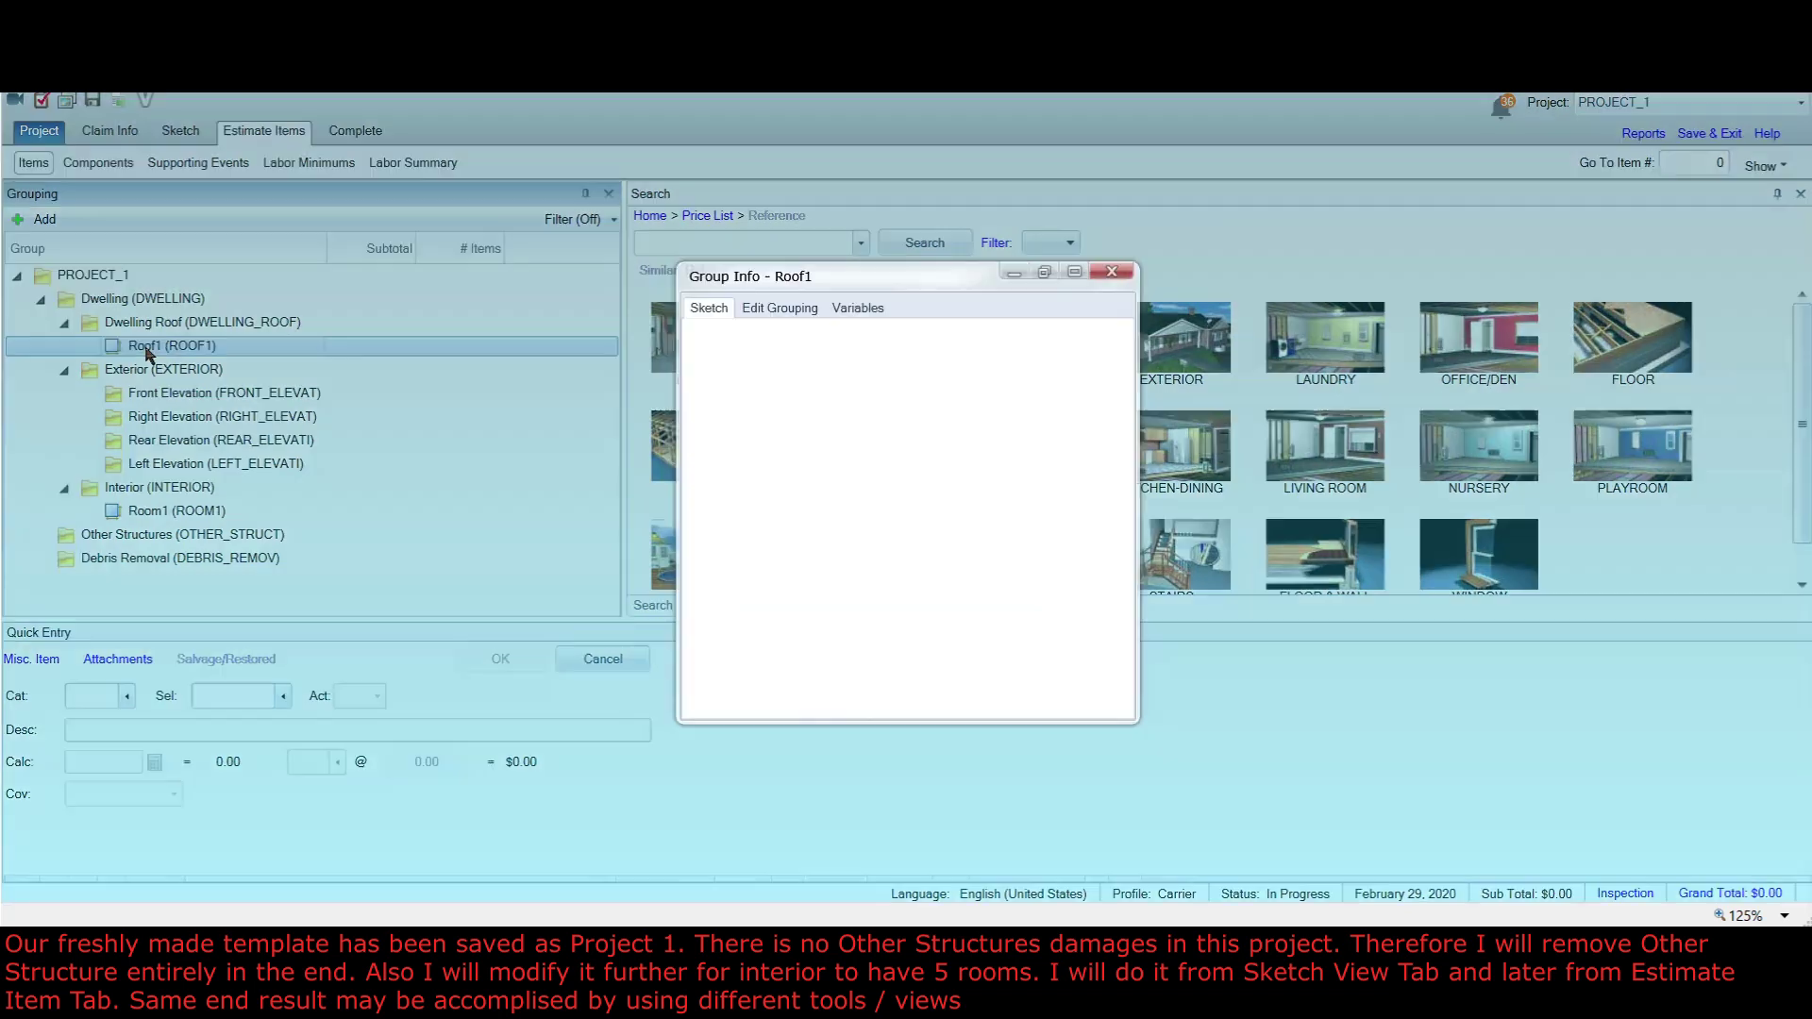
{"action": "left_click", "coordinate": [776, 311]}
{"action": "type", "text": "House Roof"}
{"action": "left_click", "coordinate": [1004, 698]}
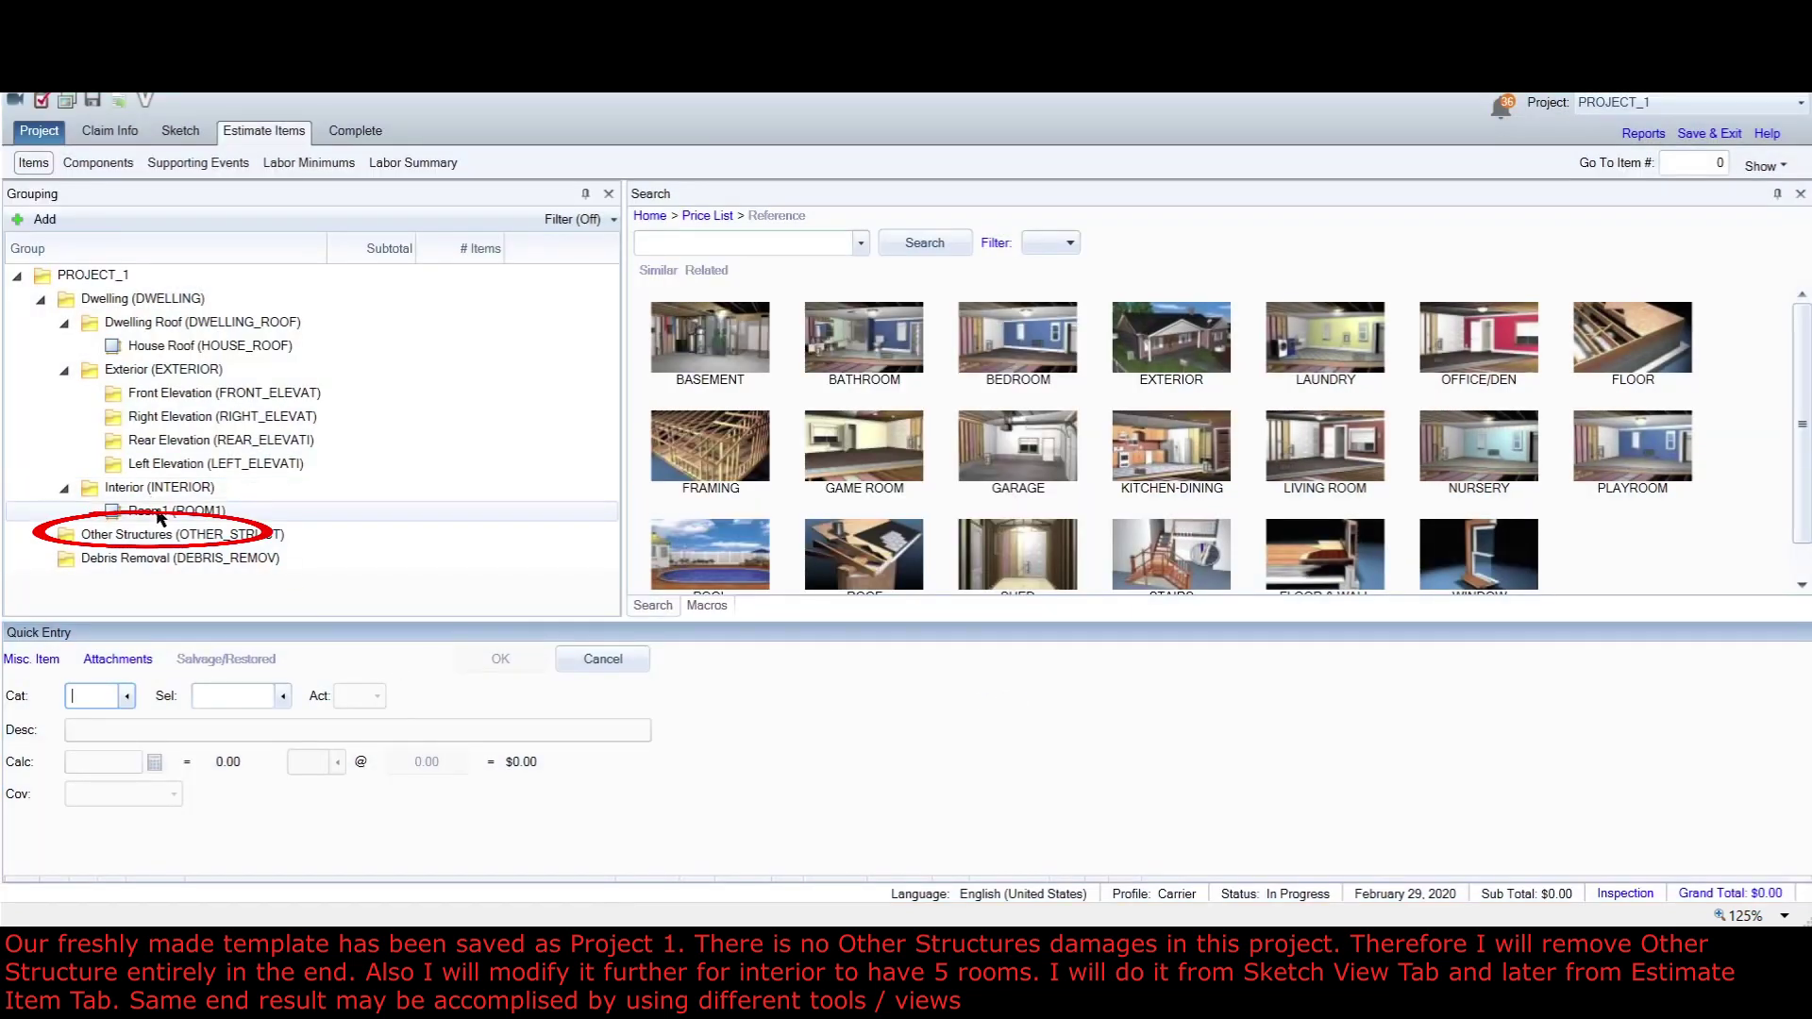
- Add four 12' x 12' rooms around Room1 on the Interior level of the sketch
{"action": "left_click", "coordinate": [194, 138]}
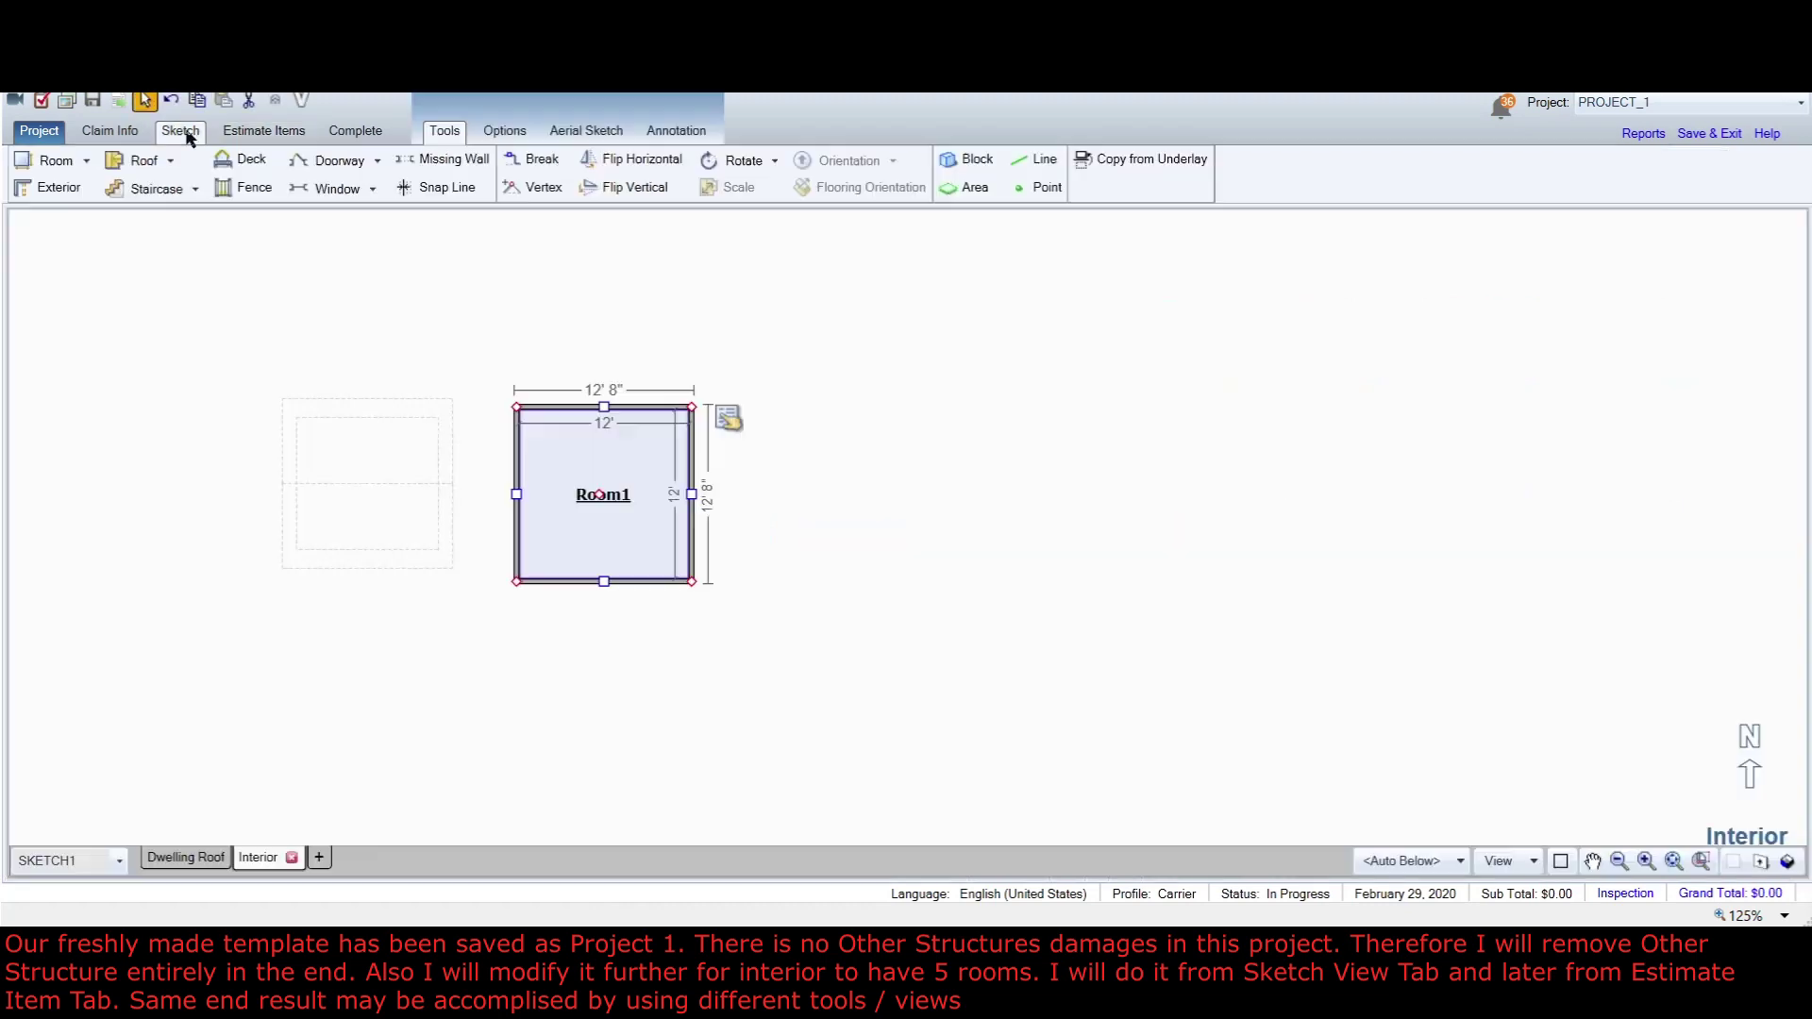
{"action": "left_click", "coordinate": [53, 163]}
{"action": "left_click", "coordinate": [275, 267]}
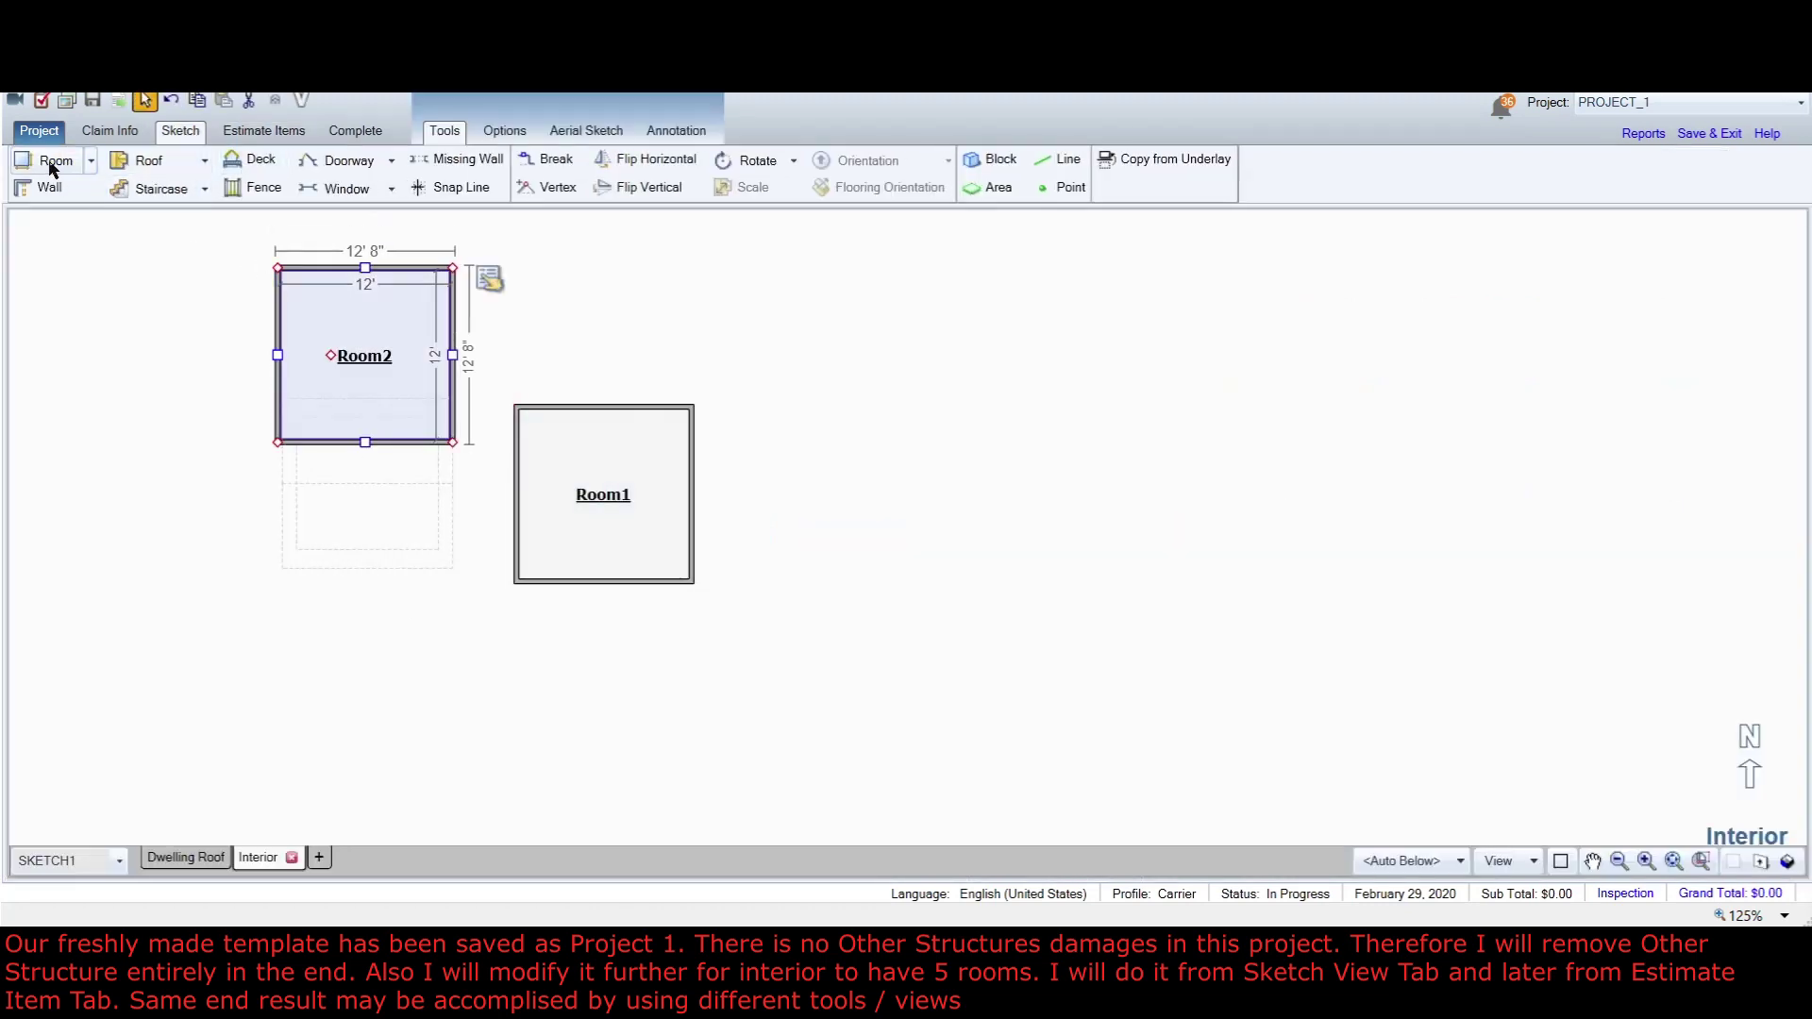
{"action": "left_click", "coordinate": [774, 254]}
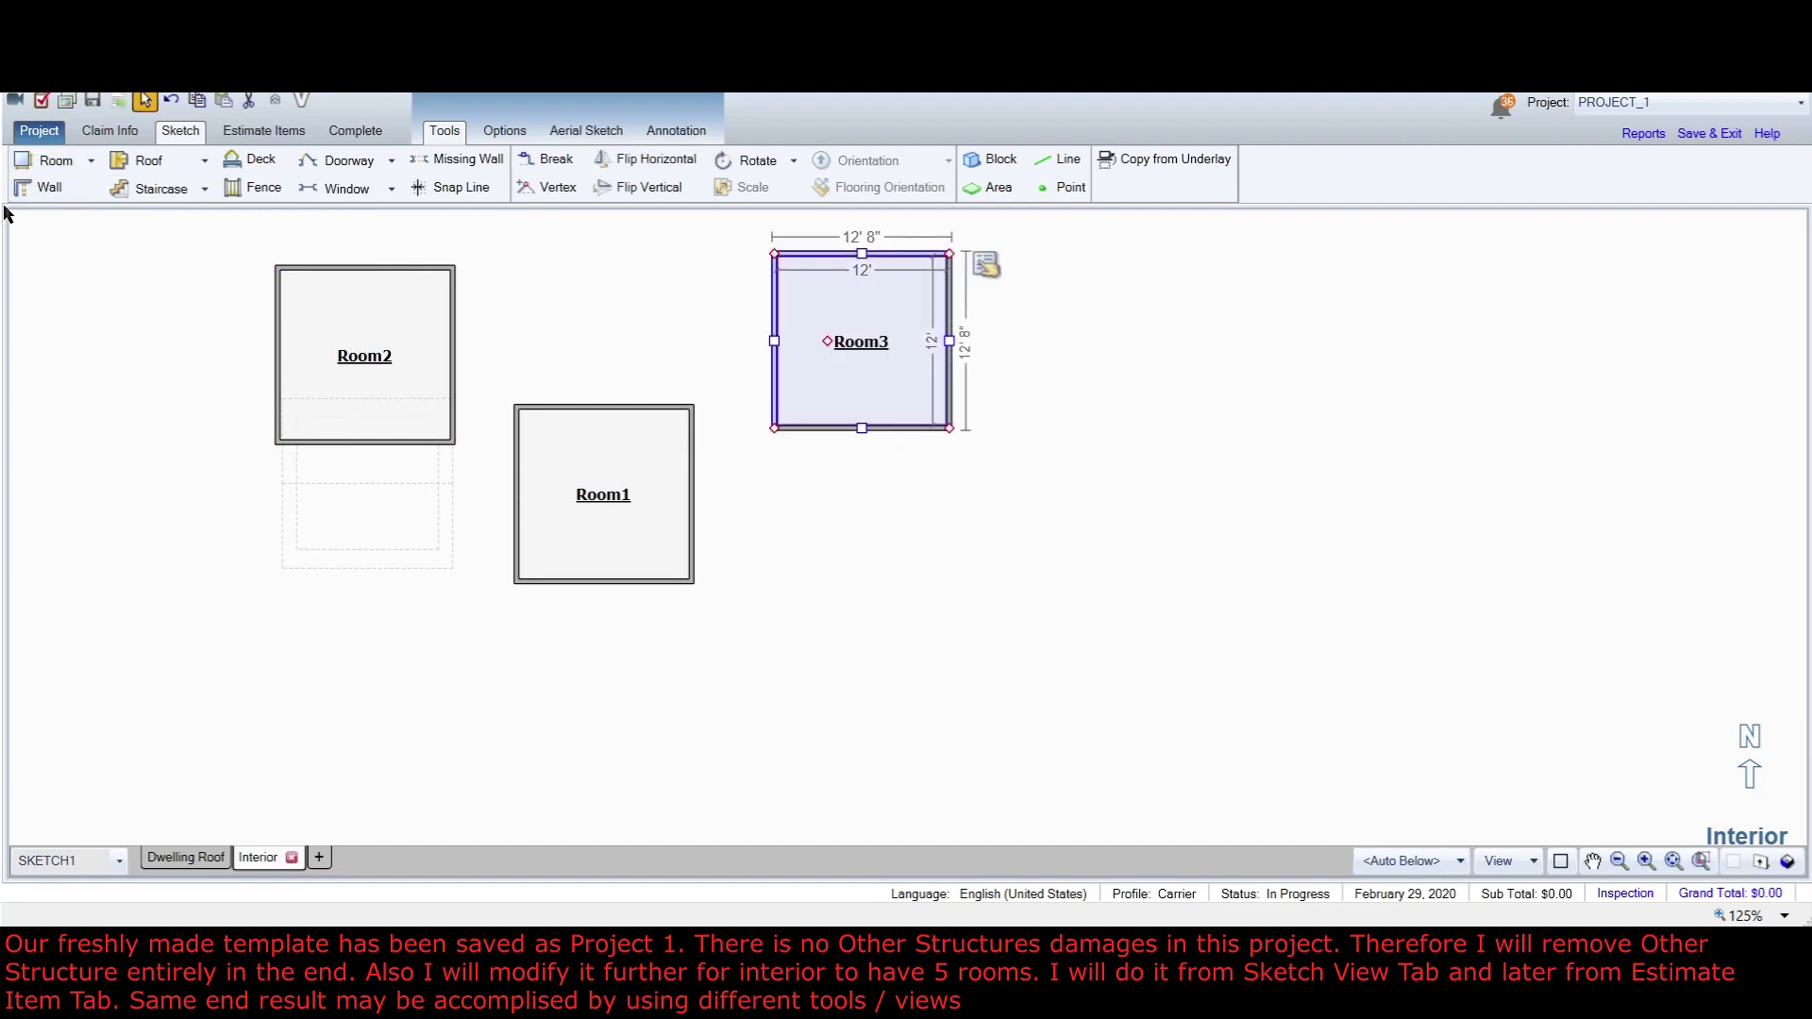
{"action": "left_click", "coordinate": [27, 168]}
{"action": "left_click", "coordinate": [802, 557]}
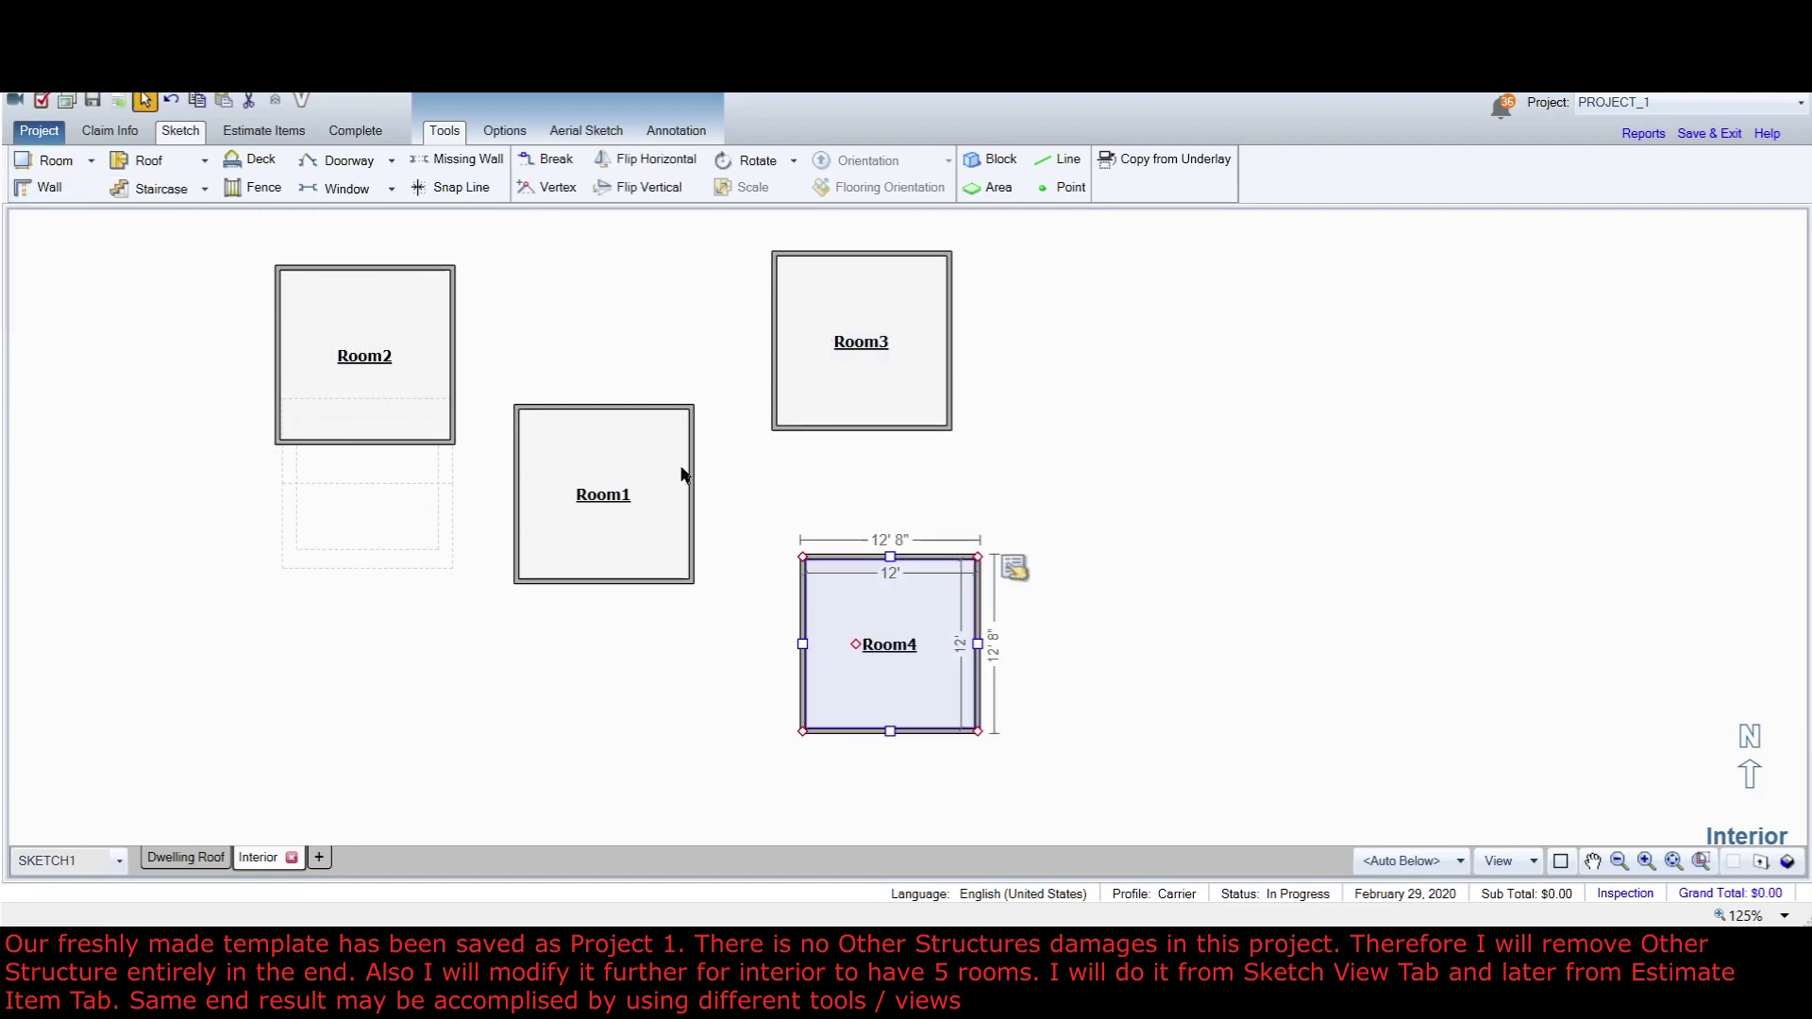
{"action": "left_click", "coordinate": [47, 168]}
{"action": "left_click", "coordinate": [1072, 360]}
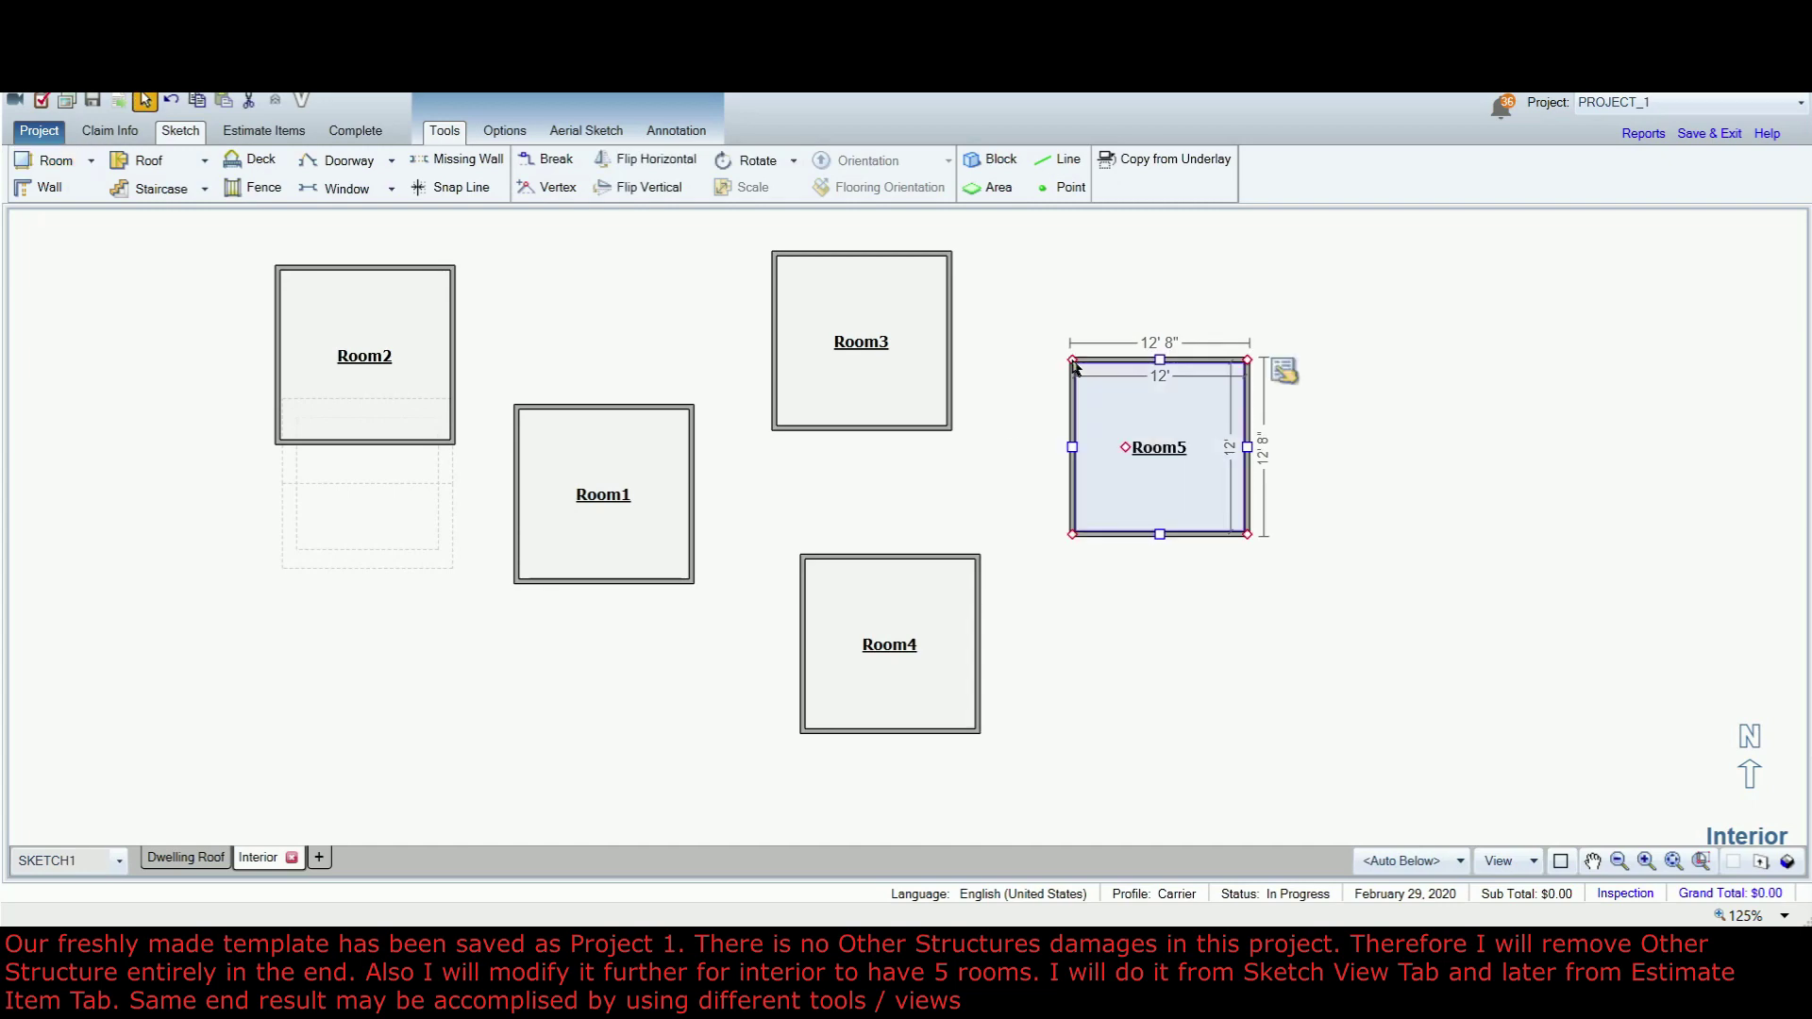
- Rename Room1 in the estimate's Interior group as "Bedroom 1" and enlarge the Grouping area to show the whole folder tree
{"action": "left_click", "coordinate": [267, 132]}
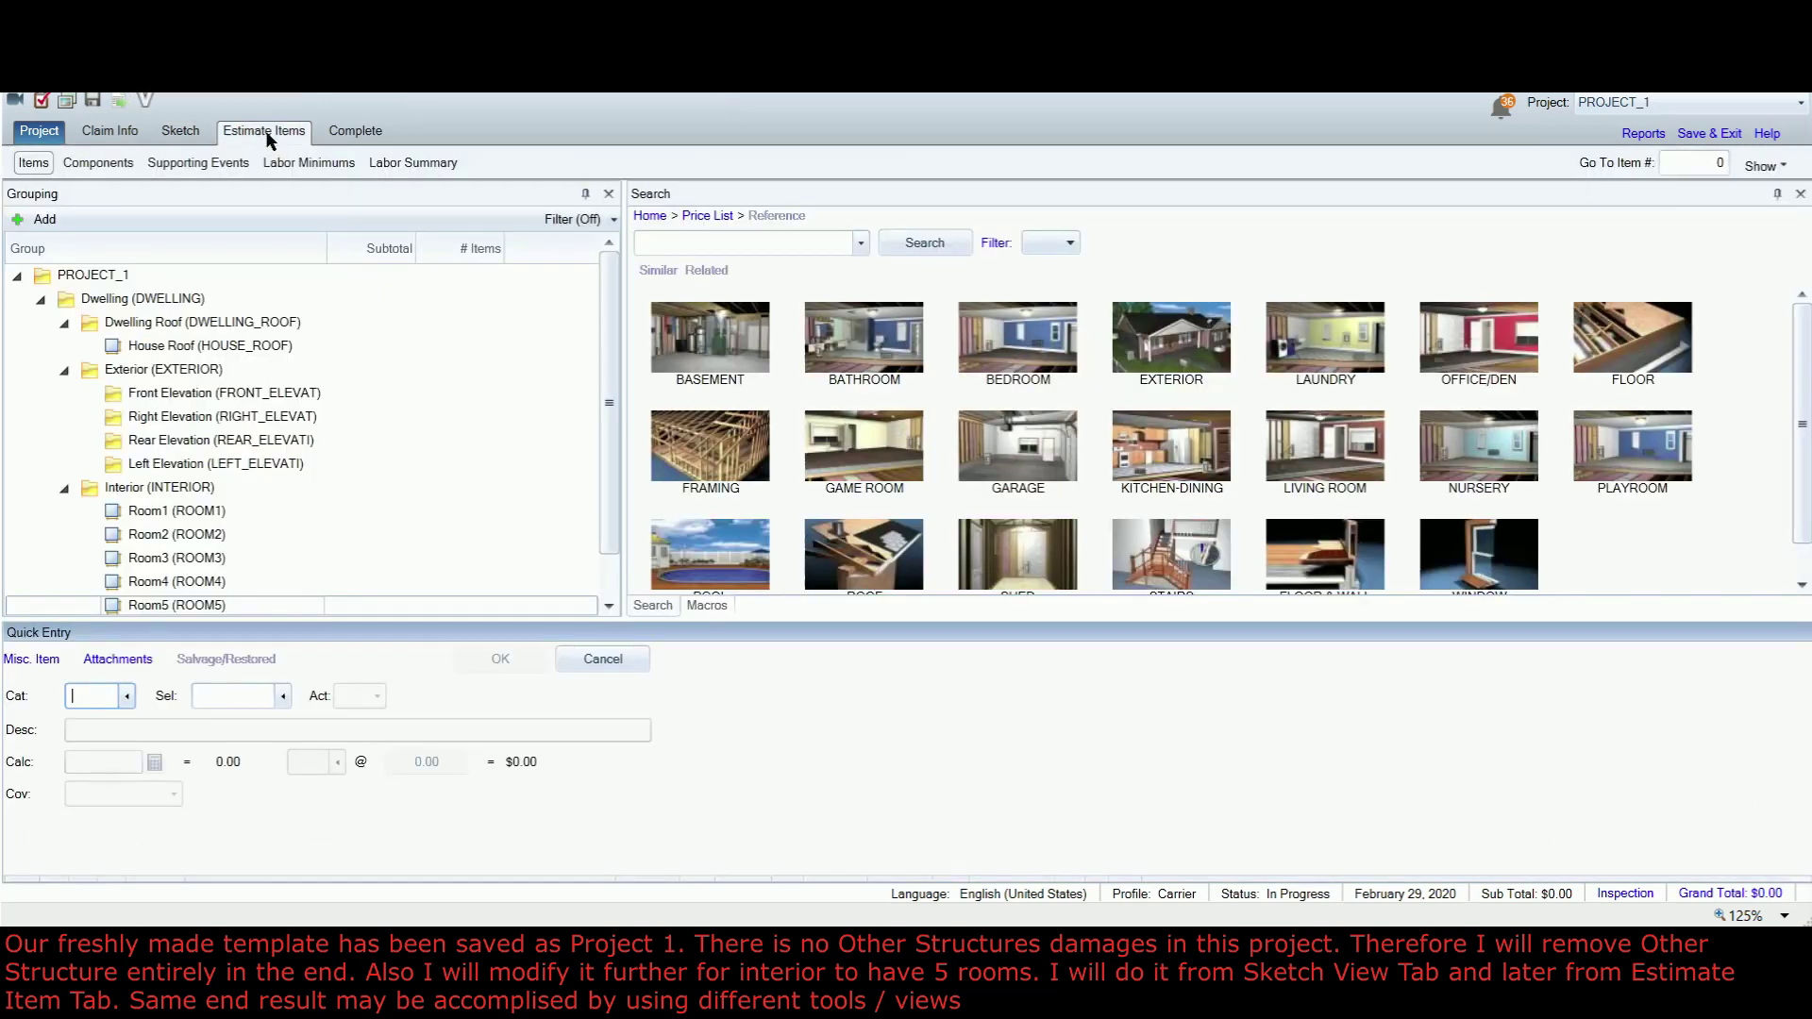
{"action": "double_click", "coordinate": [201, 514]}
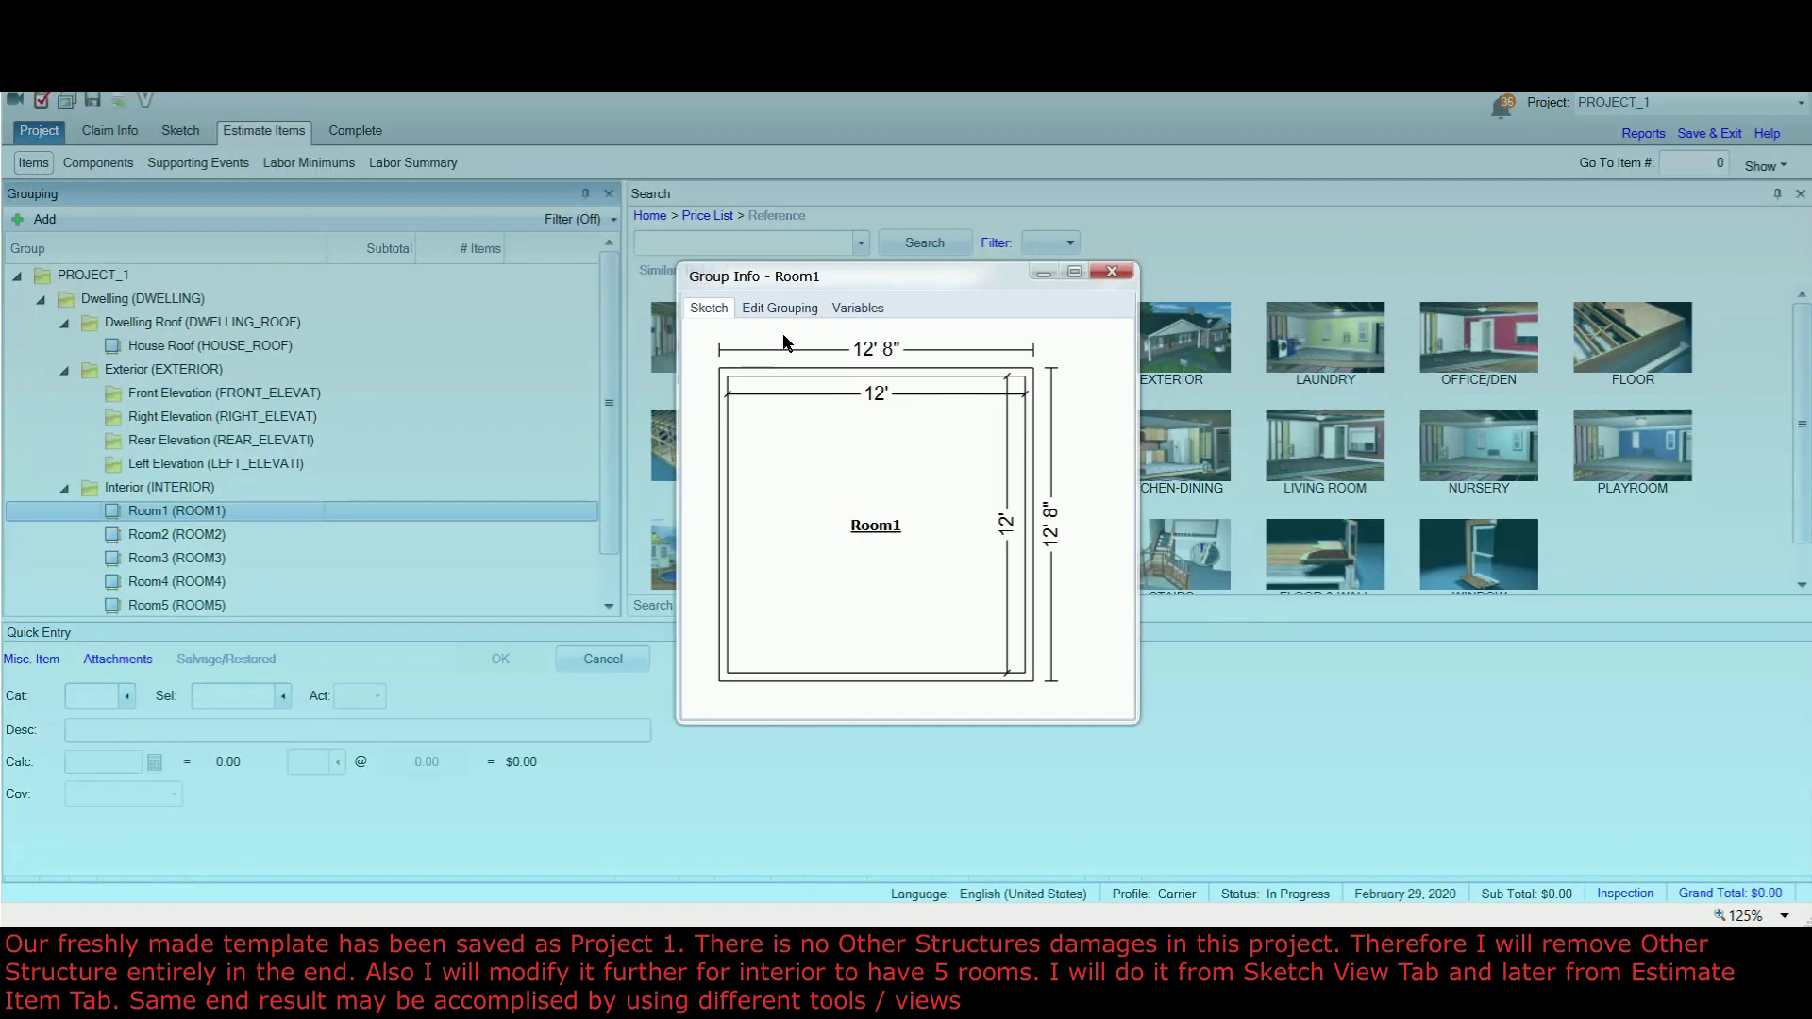
{"action": "left_click", "coordinate": [795, 311]}
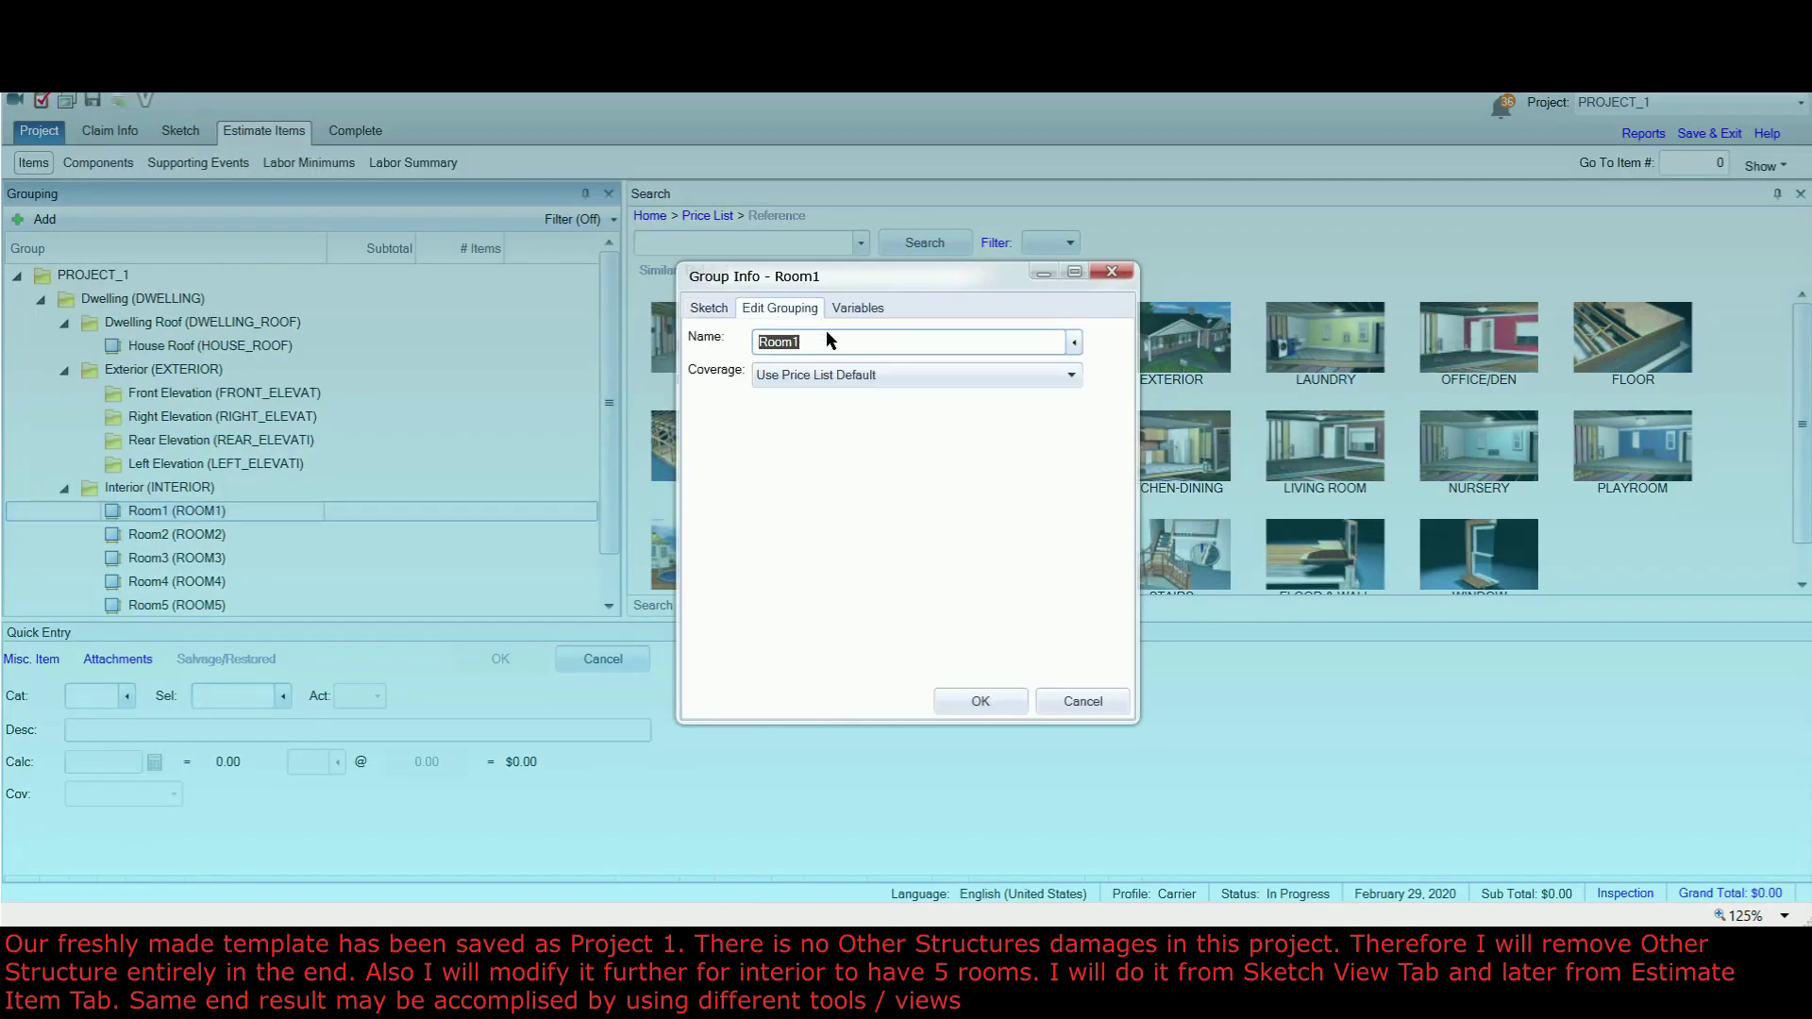
{"action": "type", "text": "Bedr"}
{"action": "left_click", "coordinate": [1006, 694]}
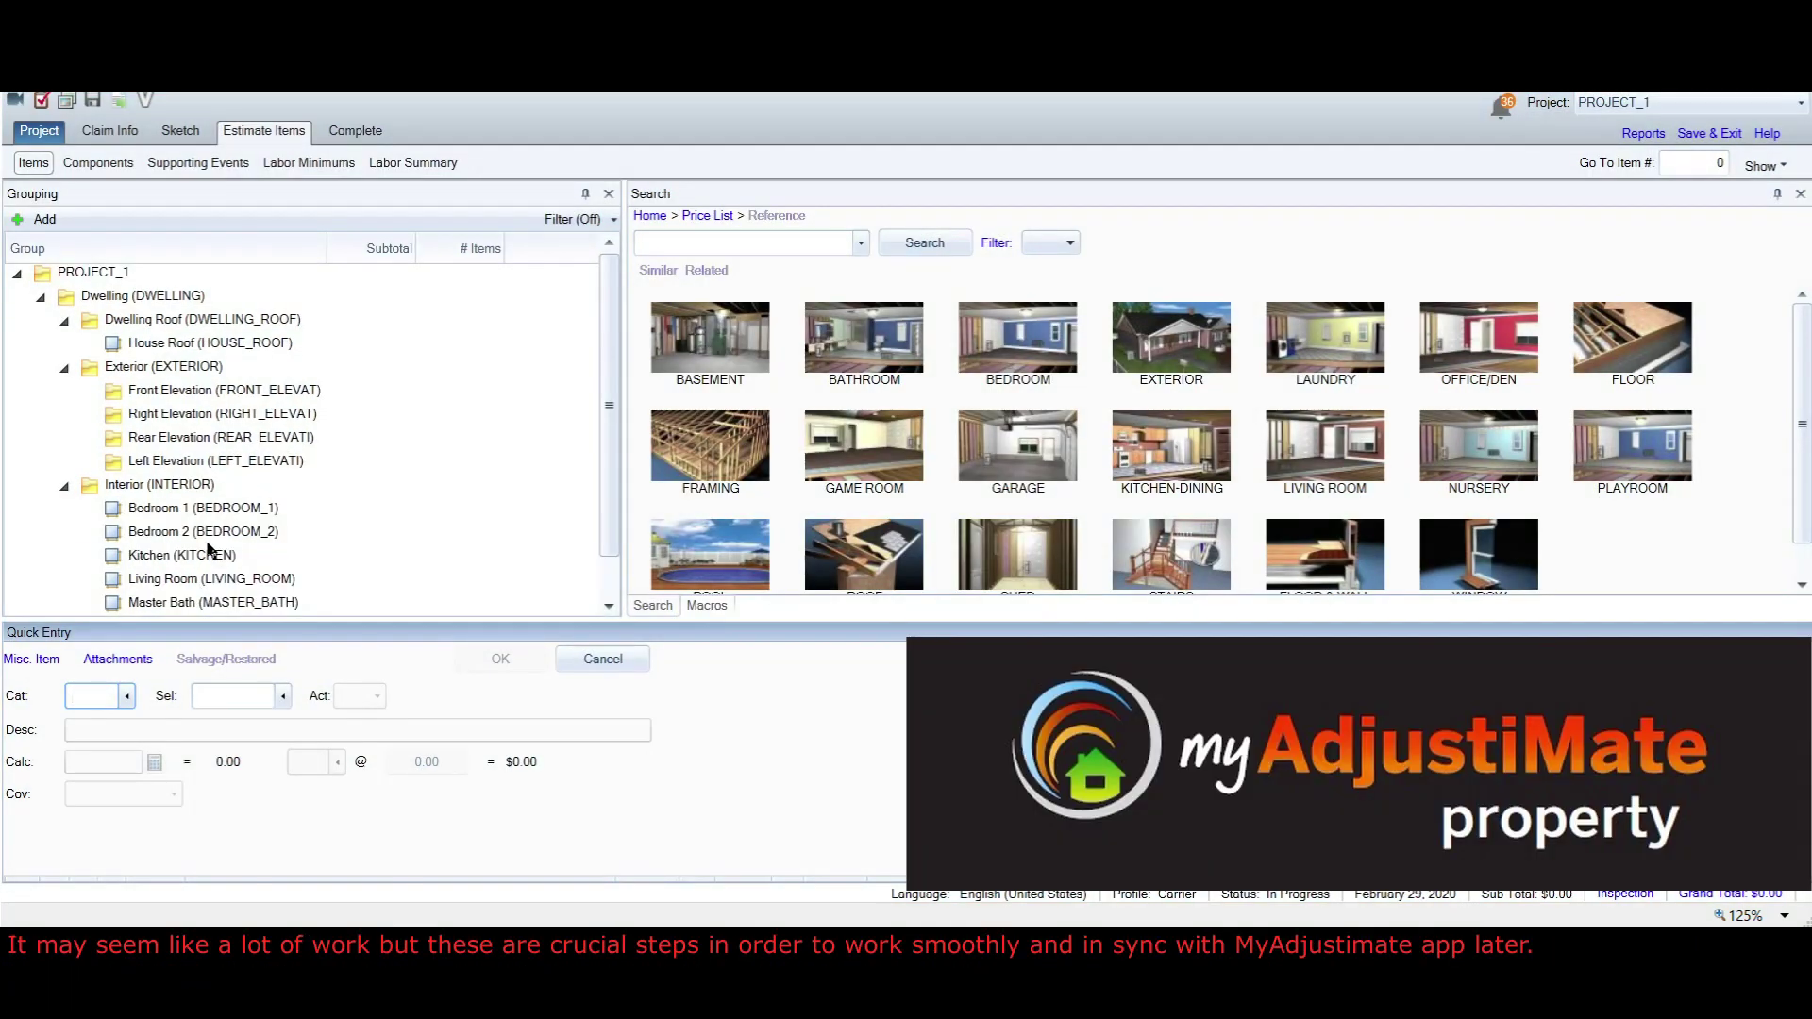
{"action": "scroll", "coordinate": [213, 529], "scroll_direction": "down", "scroll_amount": 1}
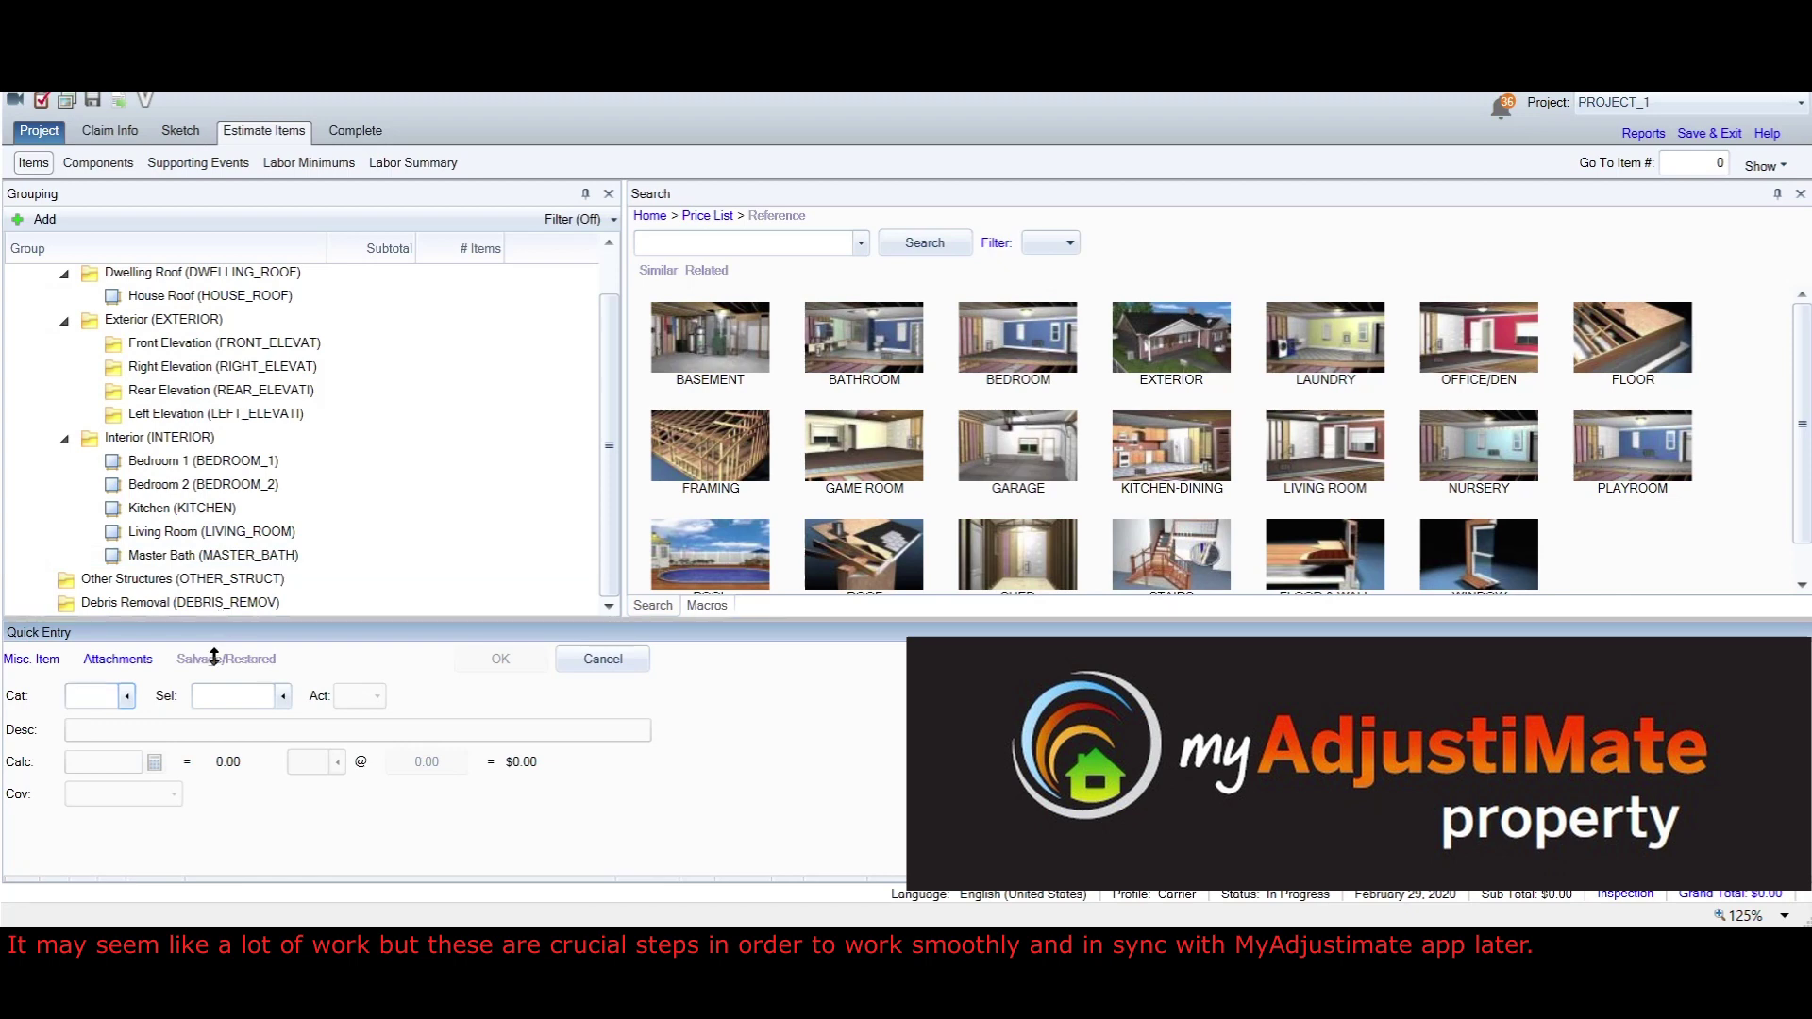
{"action": "left_click_drag", "start_coordinate": [227, 622], "coordinate": [226, 725]}
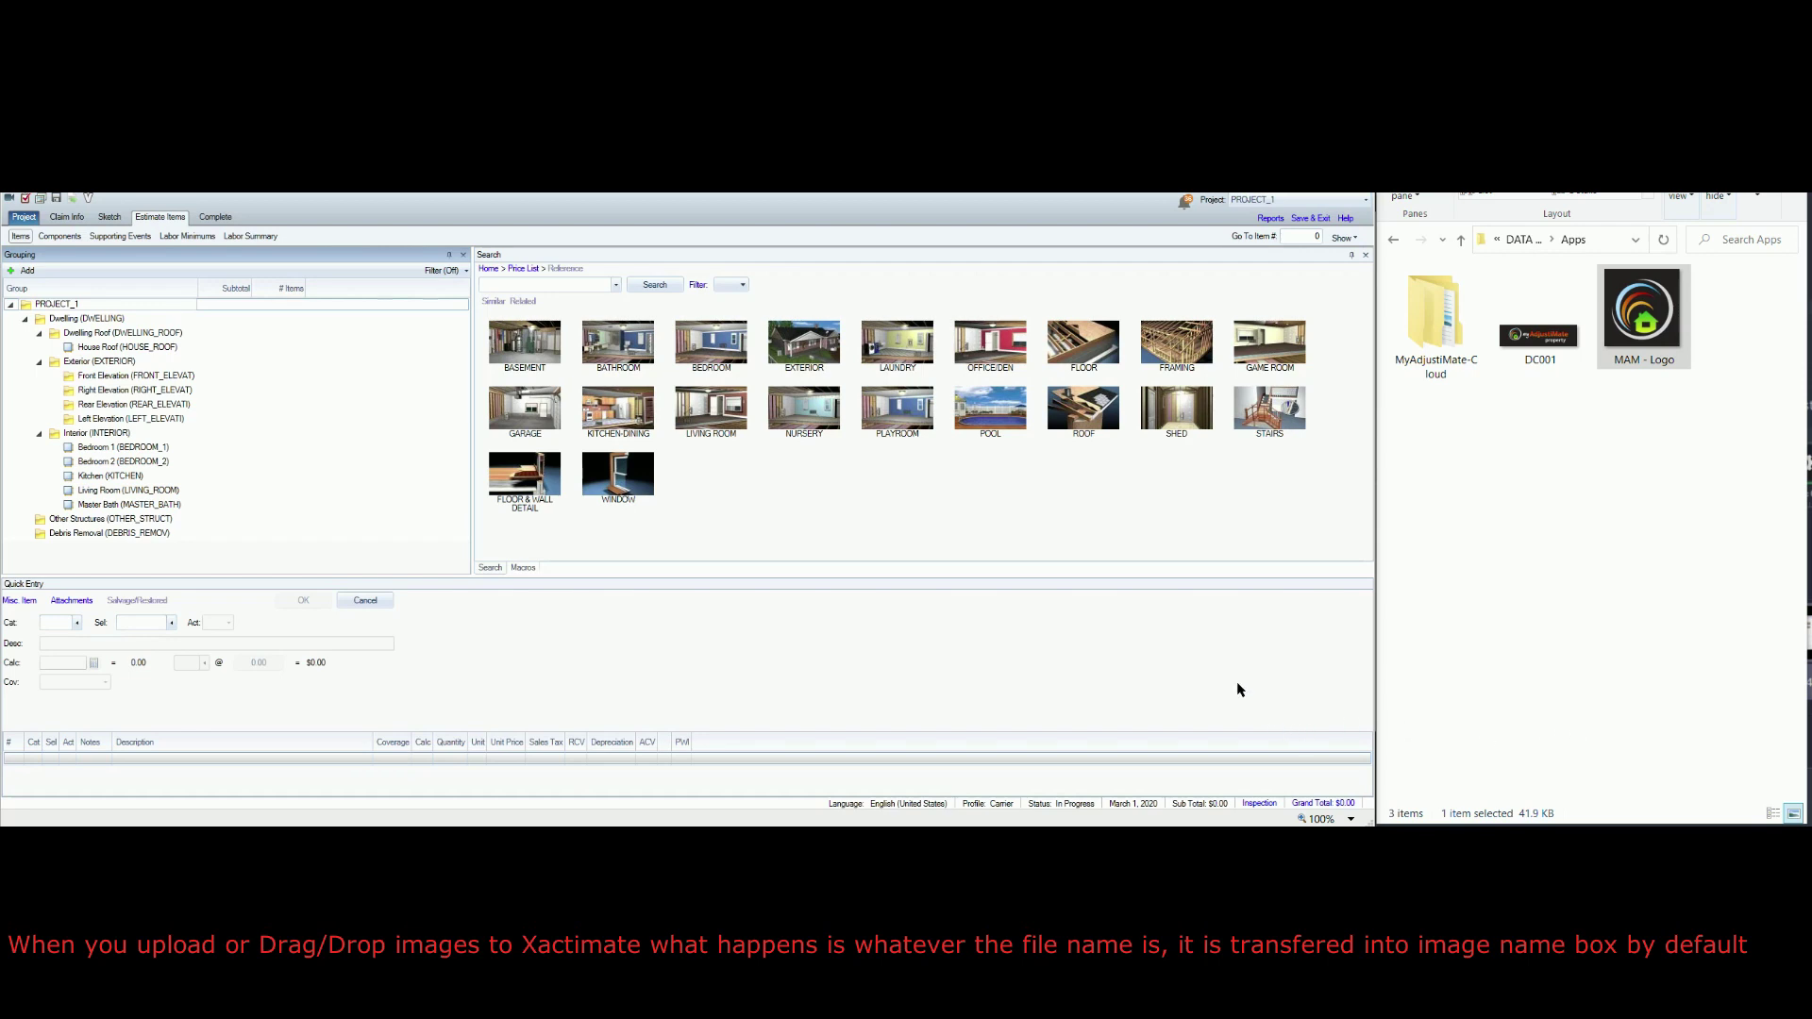
- Open the project's digital images and load DC001 and MAM - Logo from the Apps folder into the Unassigned folder
{"action": "left_click", "coordinate": [39, 200]}
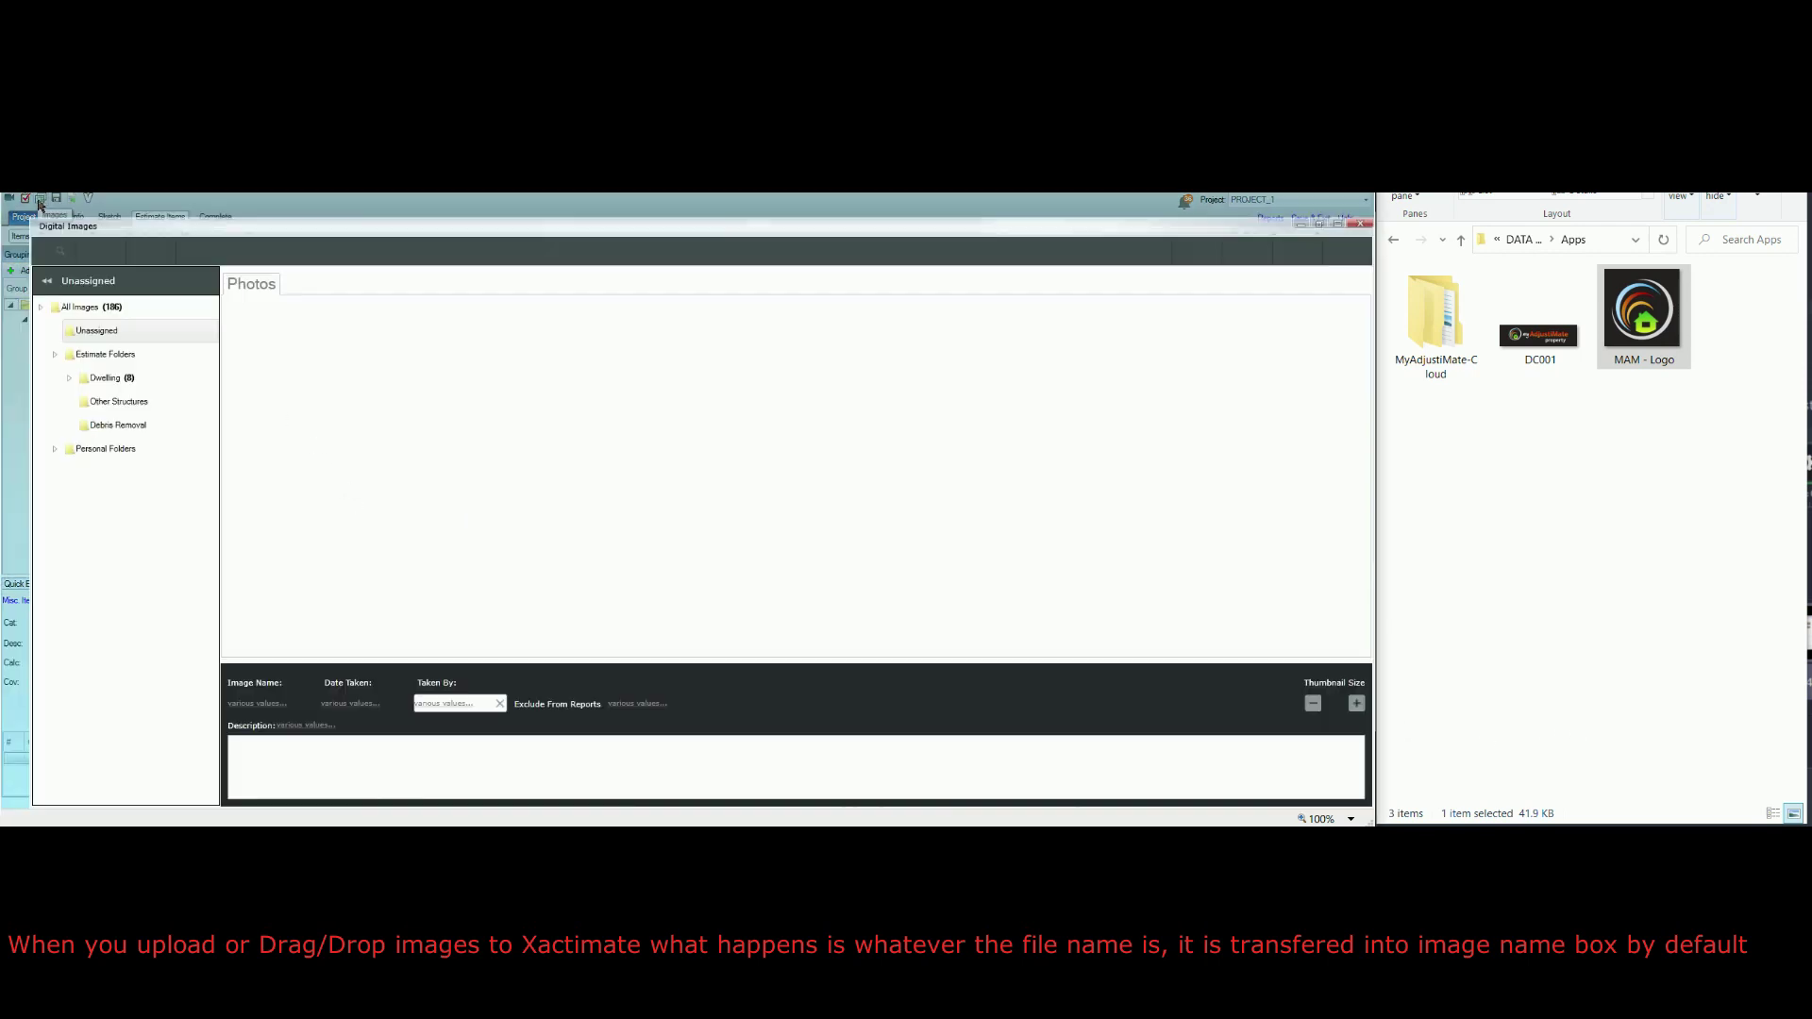
{"action": "left_click", "coordinate": [56, 355]}
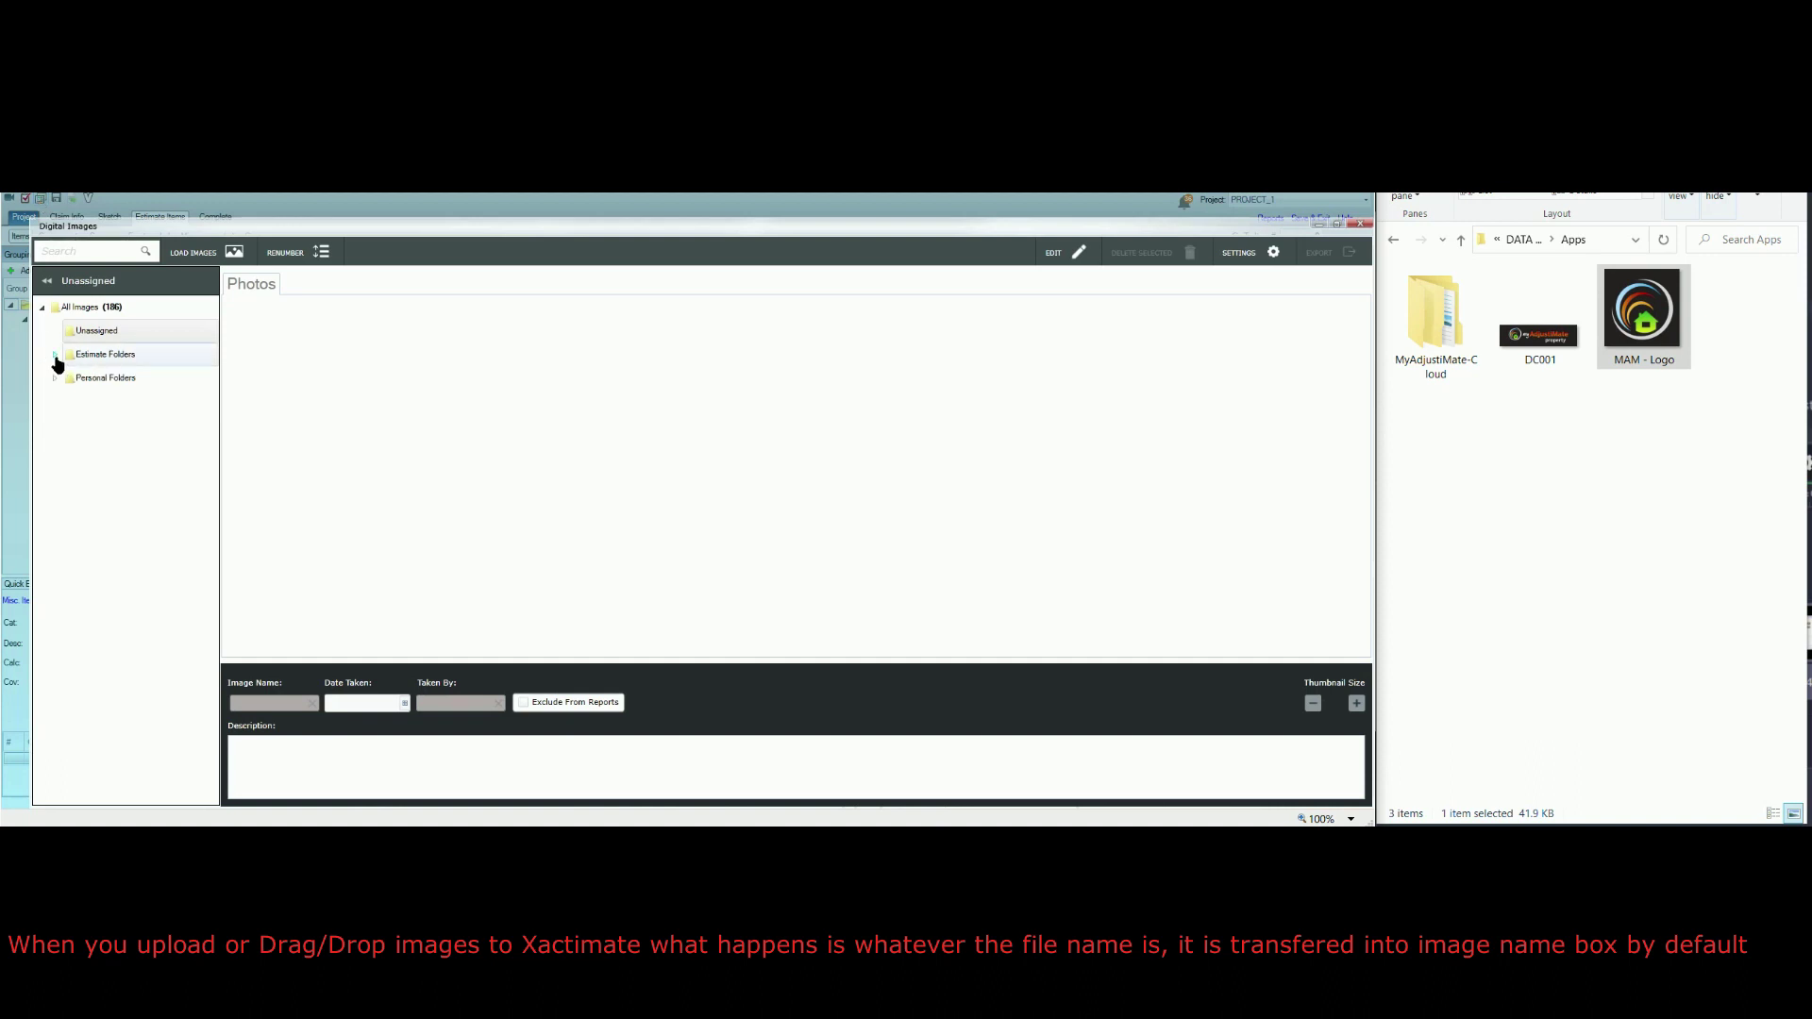
{"action": "left_click", "coordinate": [96, 335]}
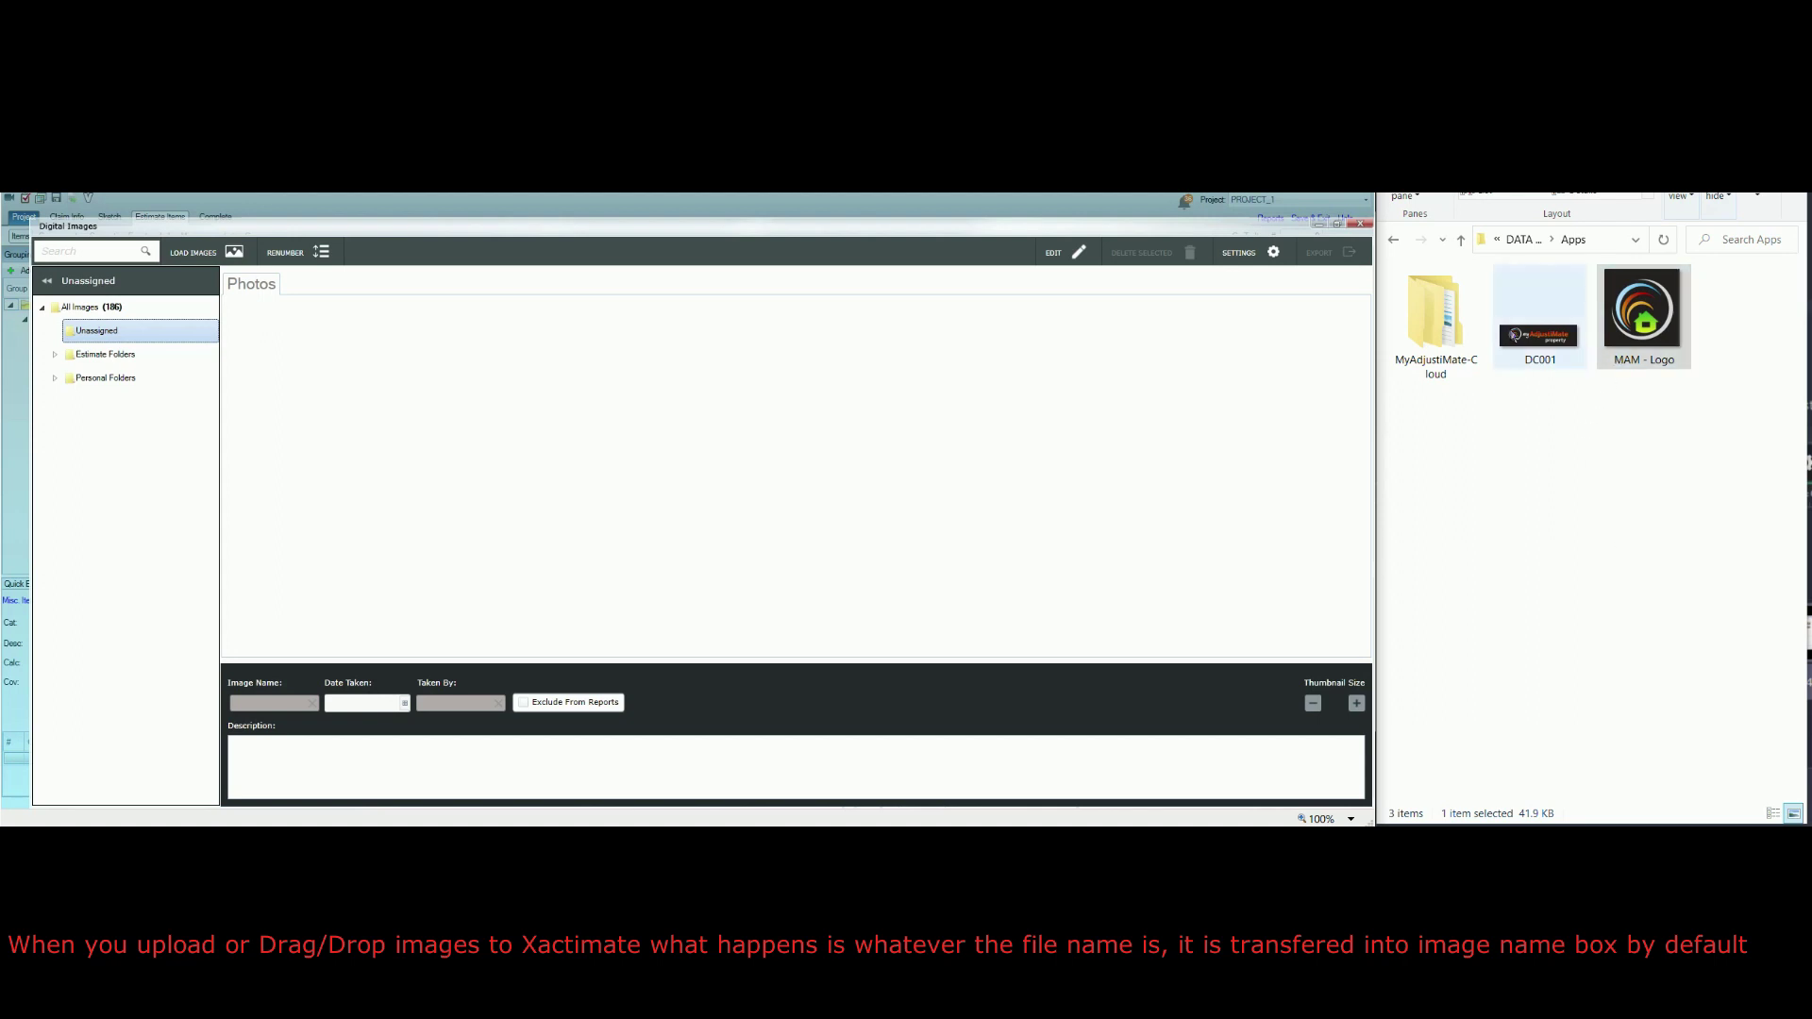
{"action": "left_click", "coordinate": [1541, 350]}
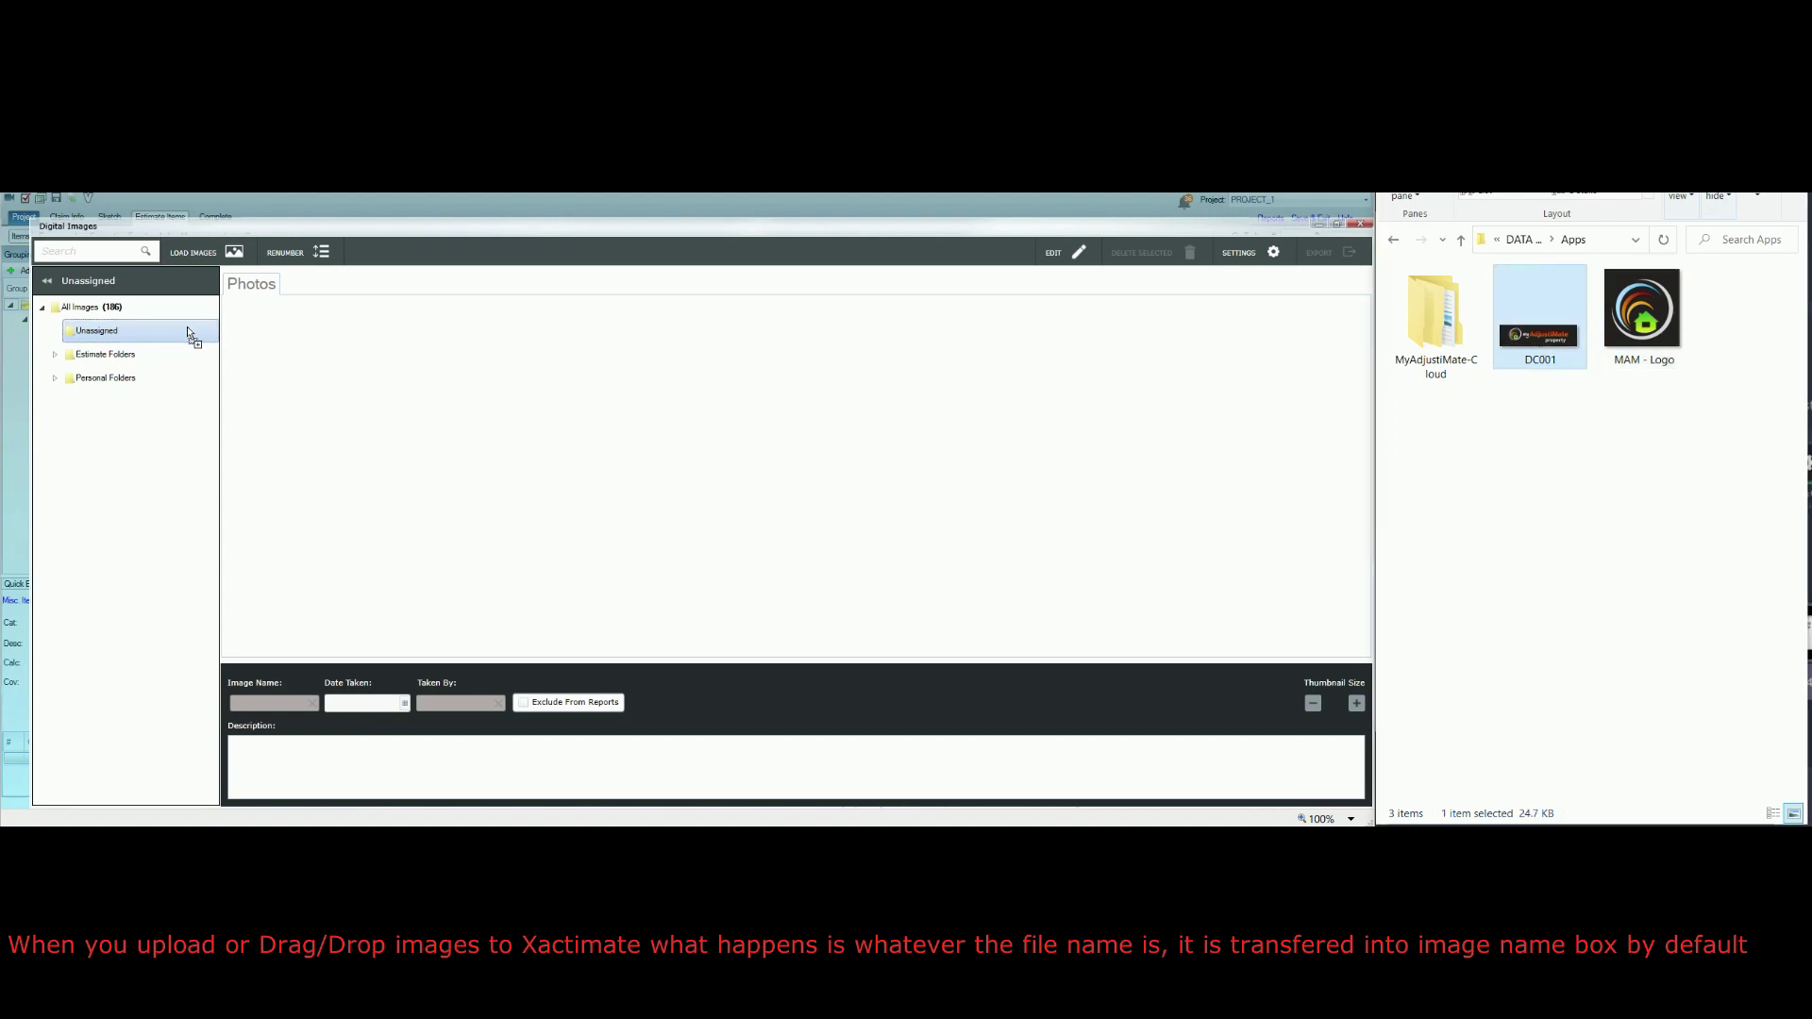
{"action": "left_click_drag", "start_coordinate": [165, 329], "coordinate": [165, 330]}
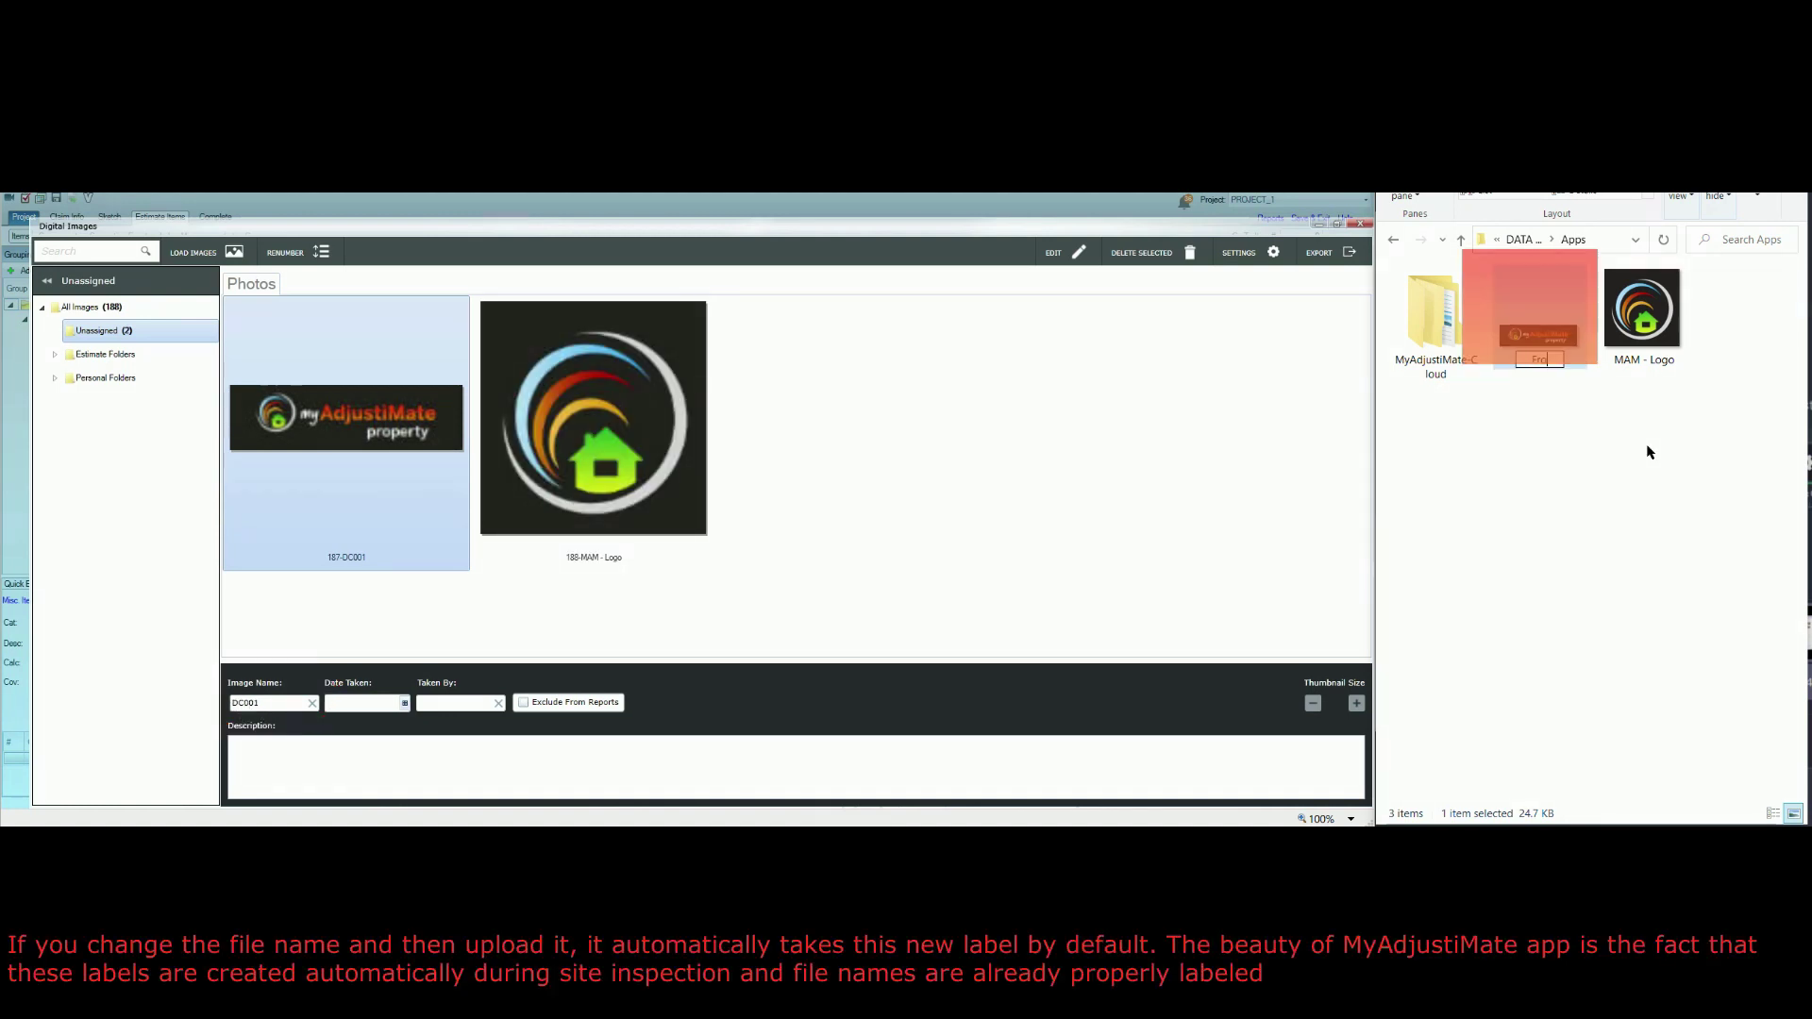
- Rename the DC001 file in the Apps folder as "Front Elevation Overview" and load it into the Unassigned images
{"action": "type", "text": "Front Elevation Overview"}
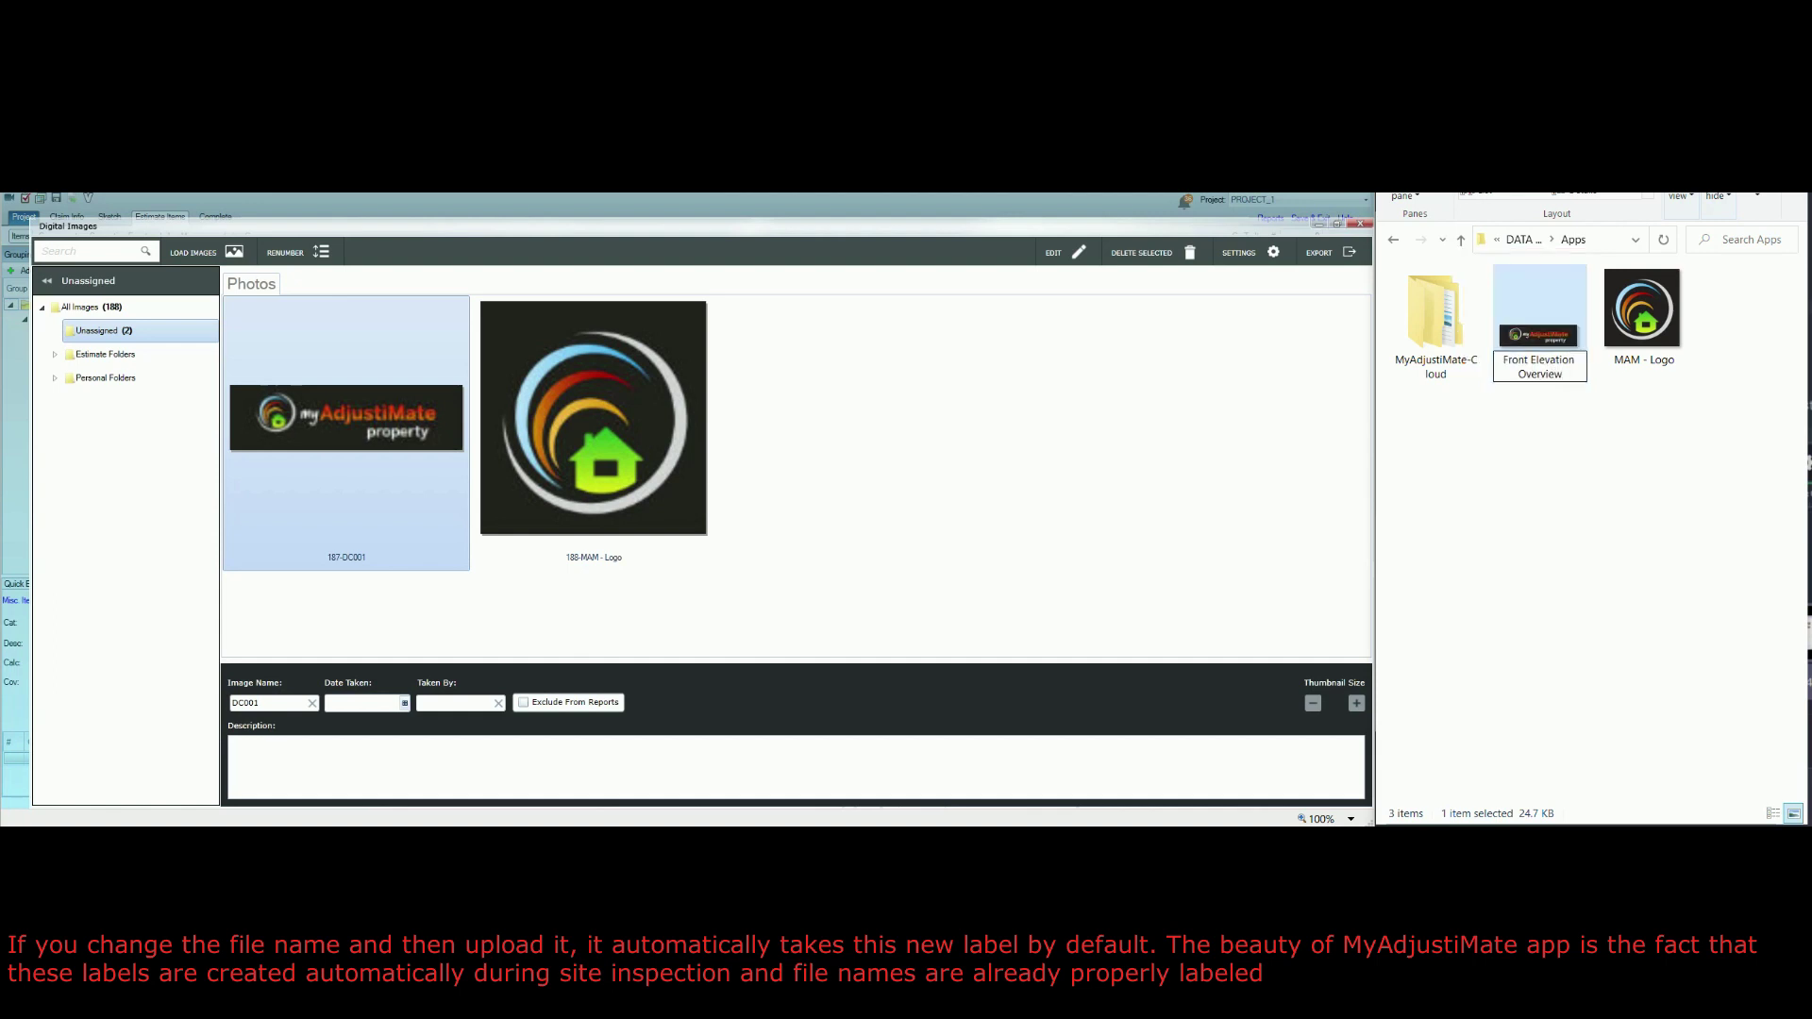
{"action": "key", "text": "Return"}
{"action": "left_click_drag", "start_coordinate": [1569, 342], "coordinate": [151, 329]}
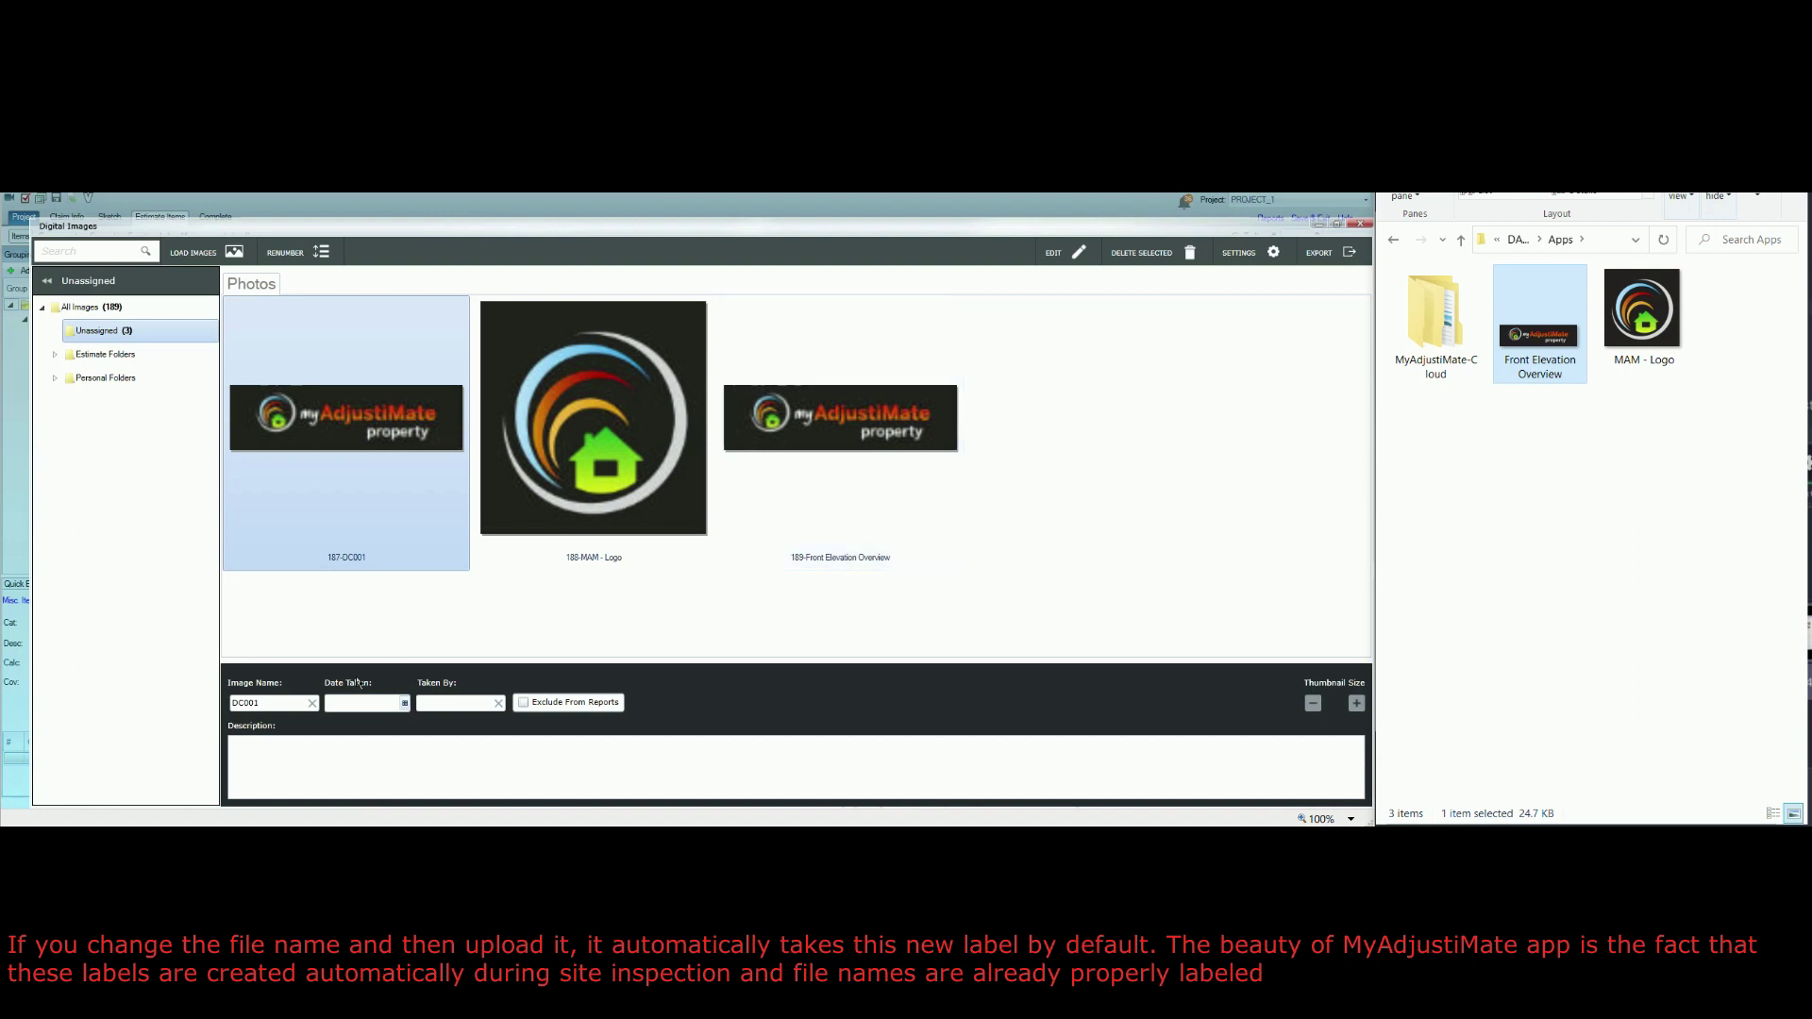
- Select the Front Elevation Overview image and check its image name and description fields
{"action": "left_click", "coordinate": [857, 468]}
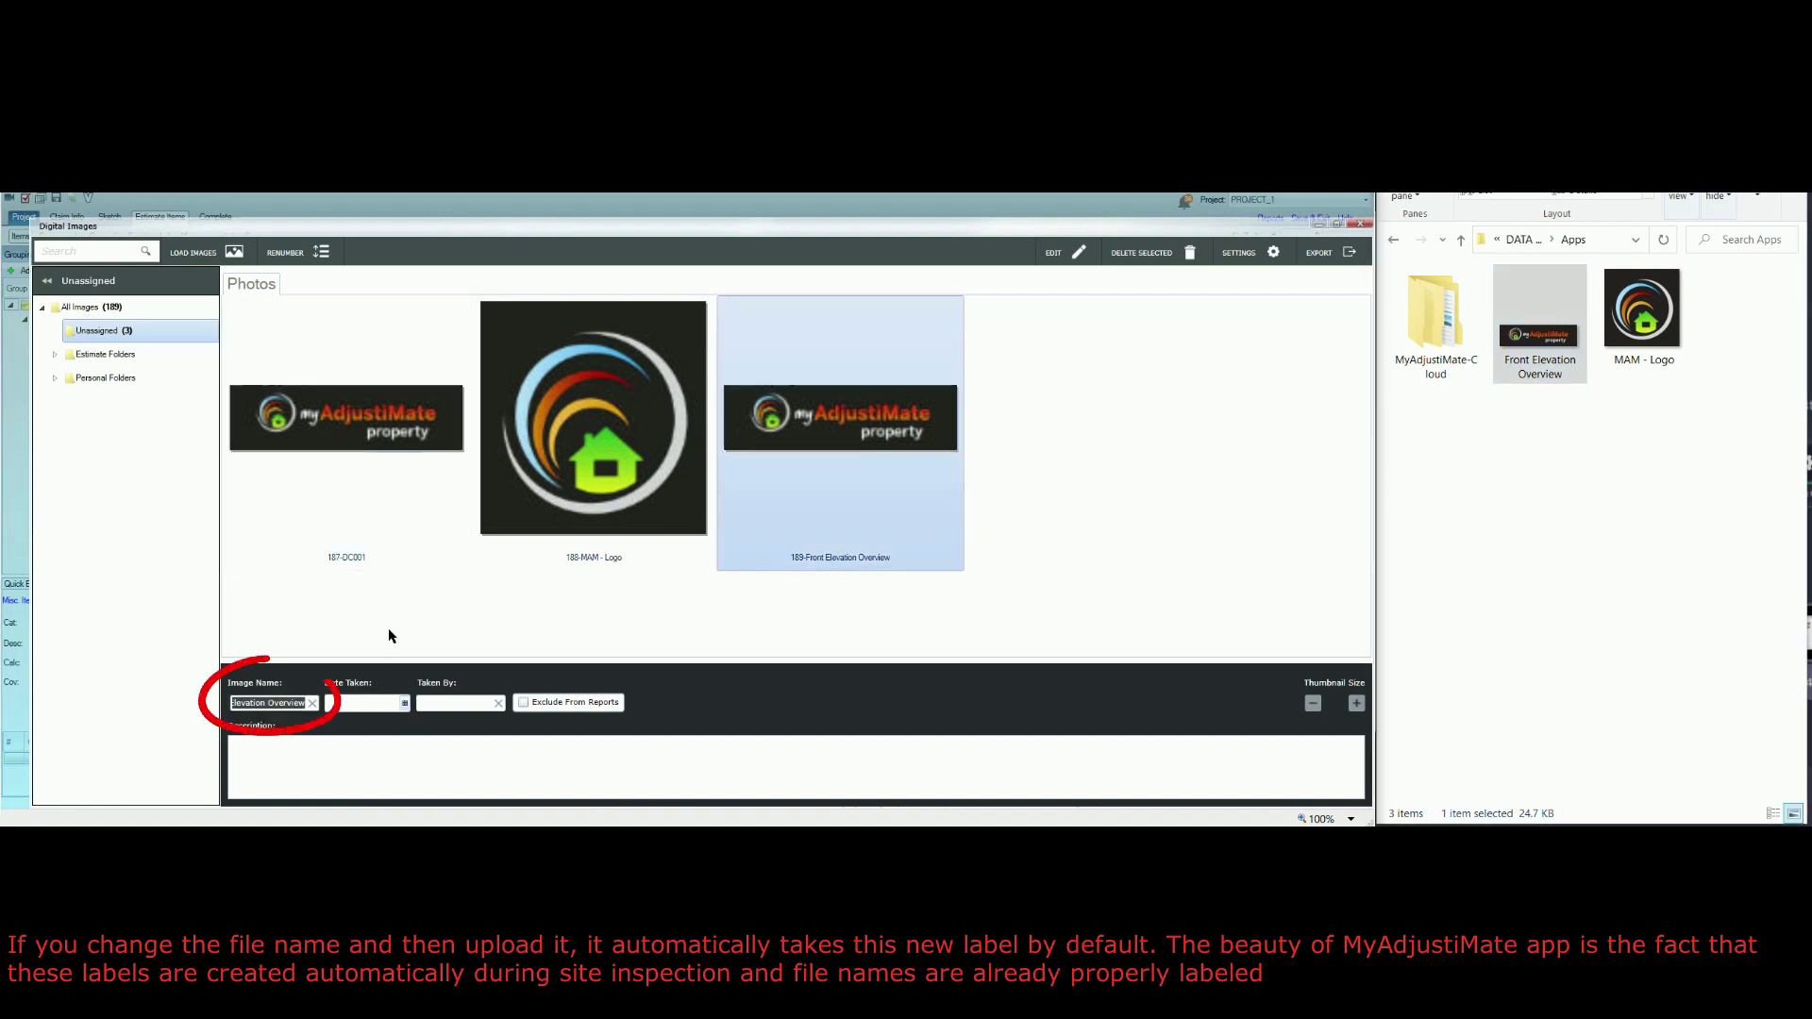
{"action": "left_click", "coordinate": [351, 705]}
{"action": "key", "text": "shift+Tab"}
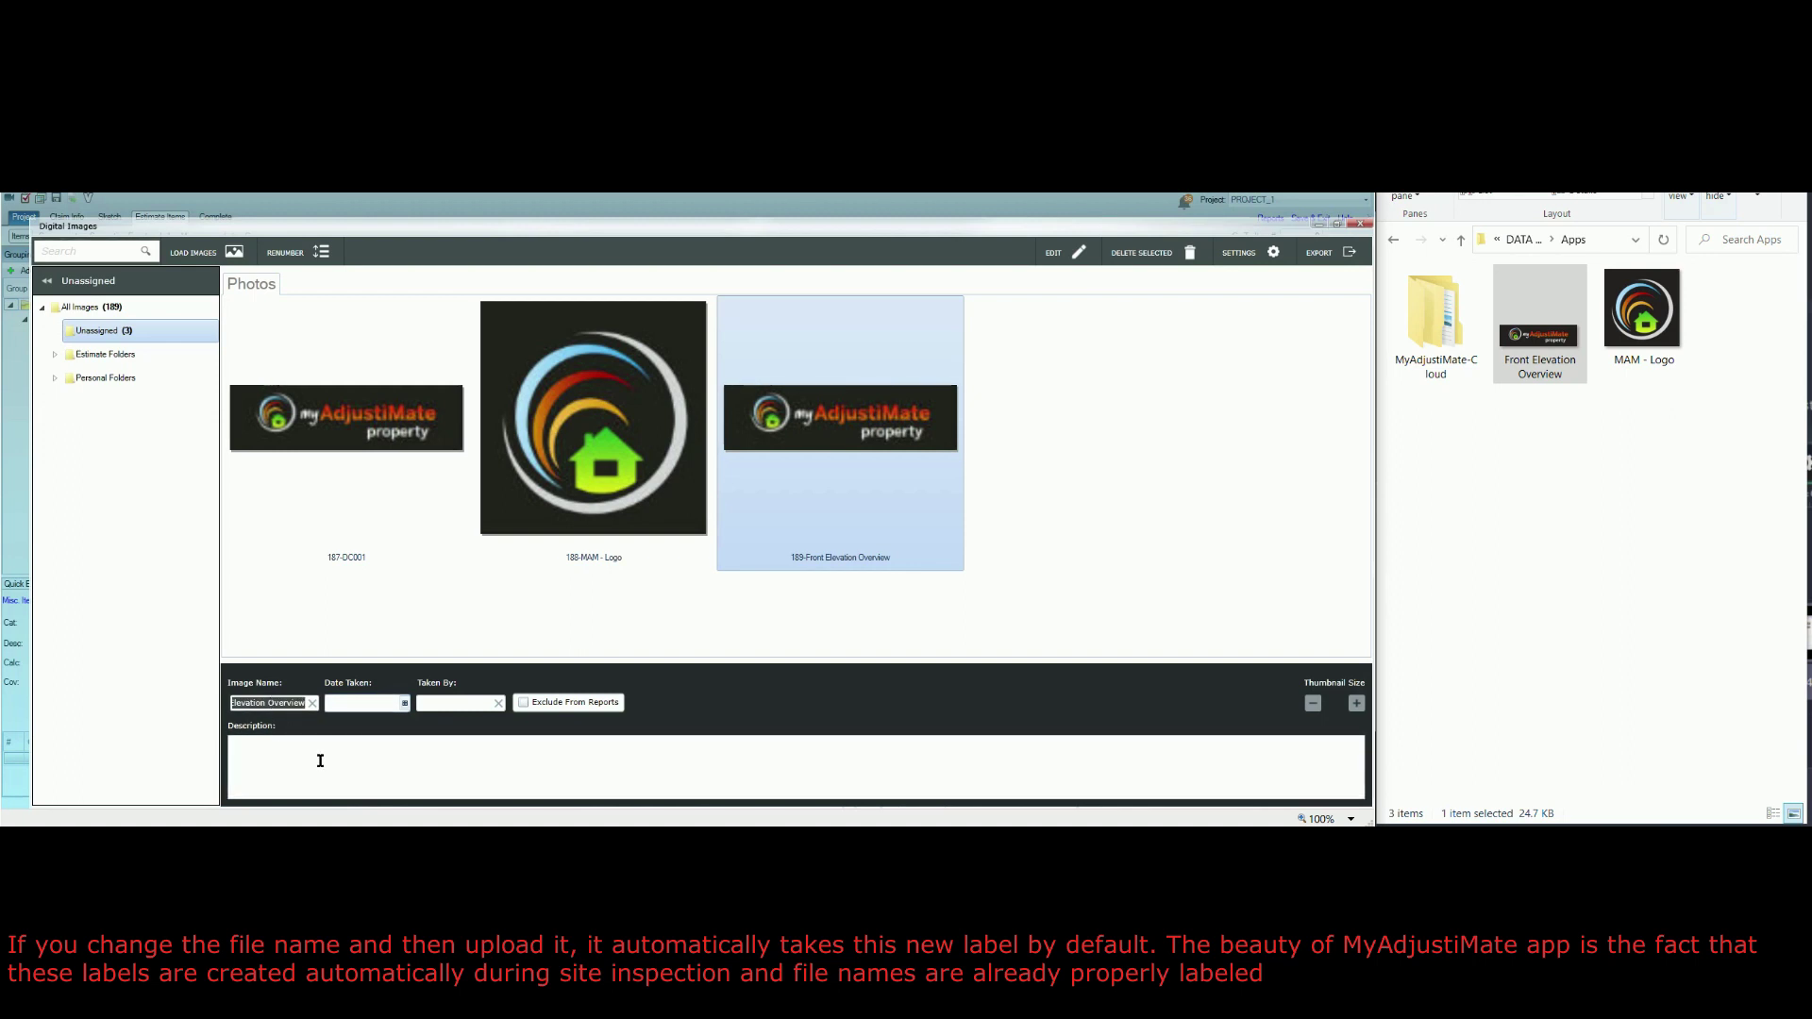
{"action": "left_click", "coordinate": [320, 760]}
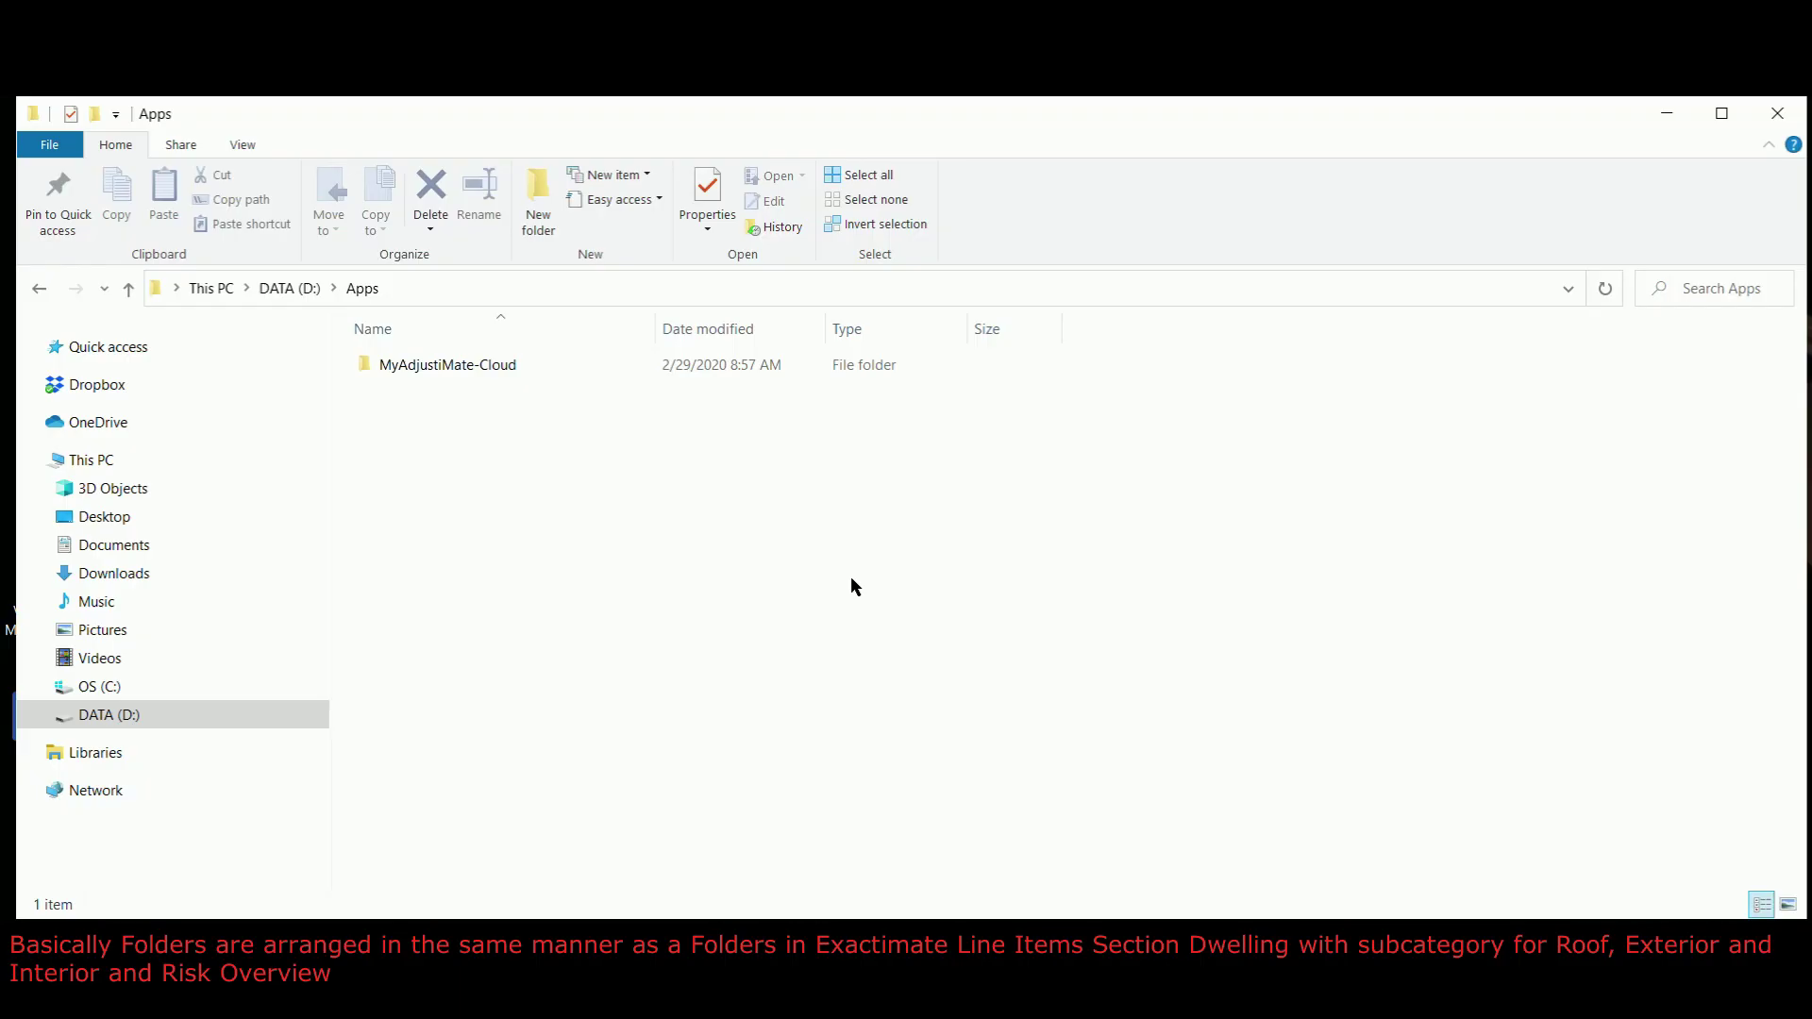
- In the Apps folder, open MyAdjustiMate-Cloud, its New Project folder and the Dwelling folder inside it
{"action": "left_click", "coordinate": [415, 369]}
{"action": "right_click", "coordinate": [416, 371]}
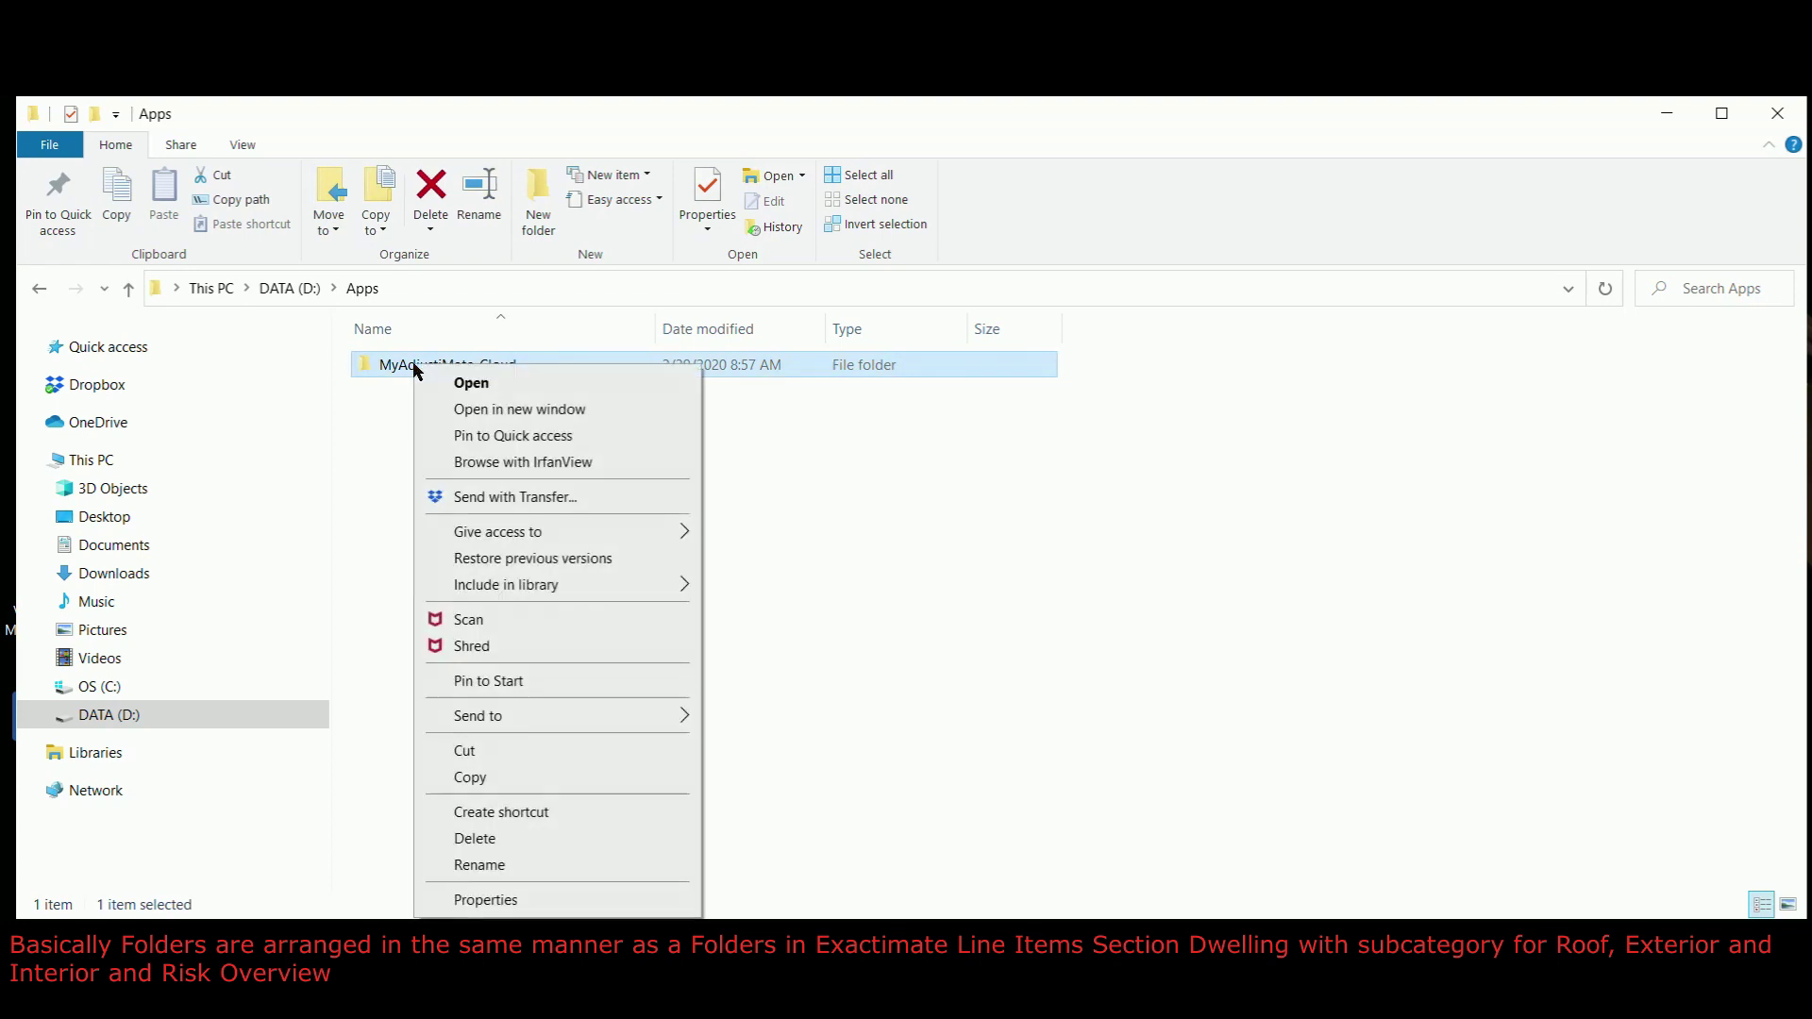
{"action": "left_click", "coordinate": [527, 385]}
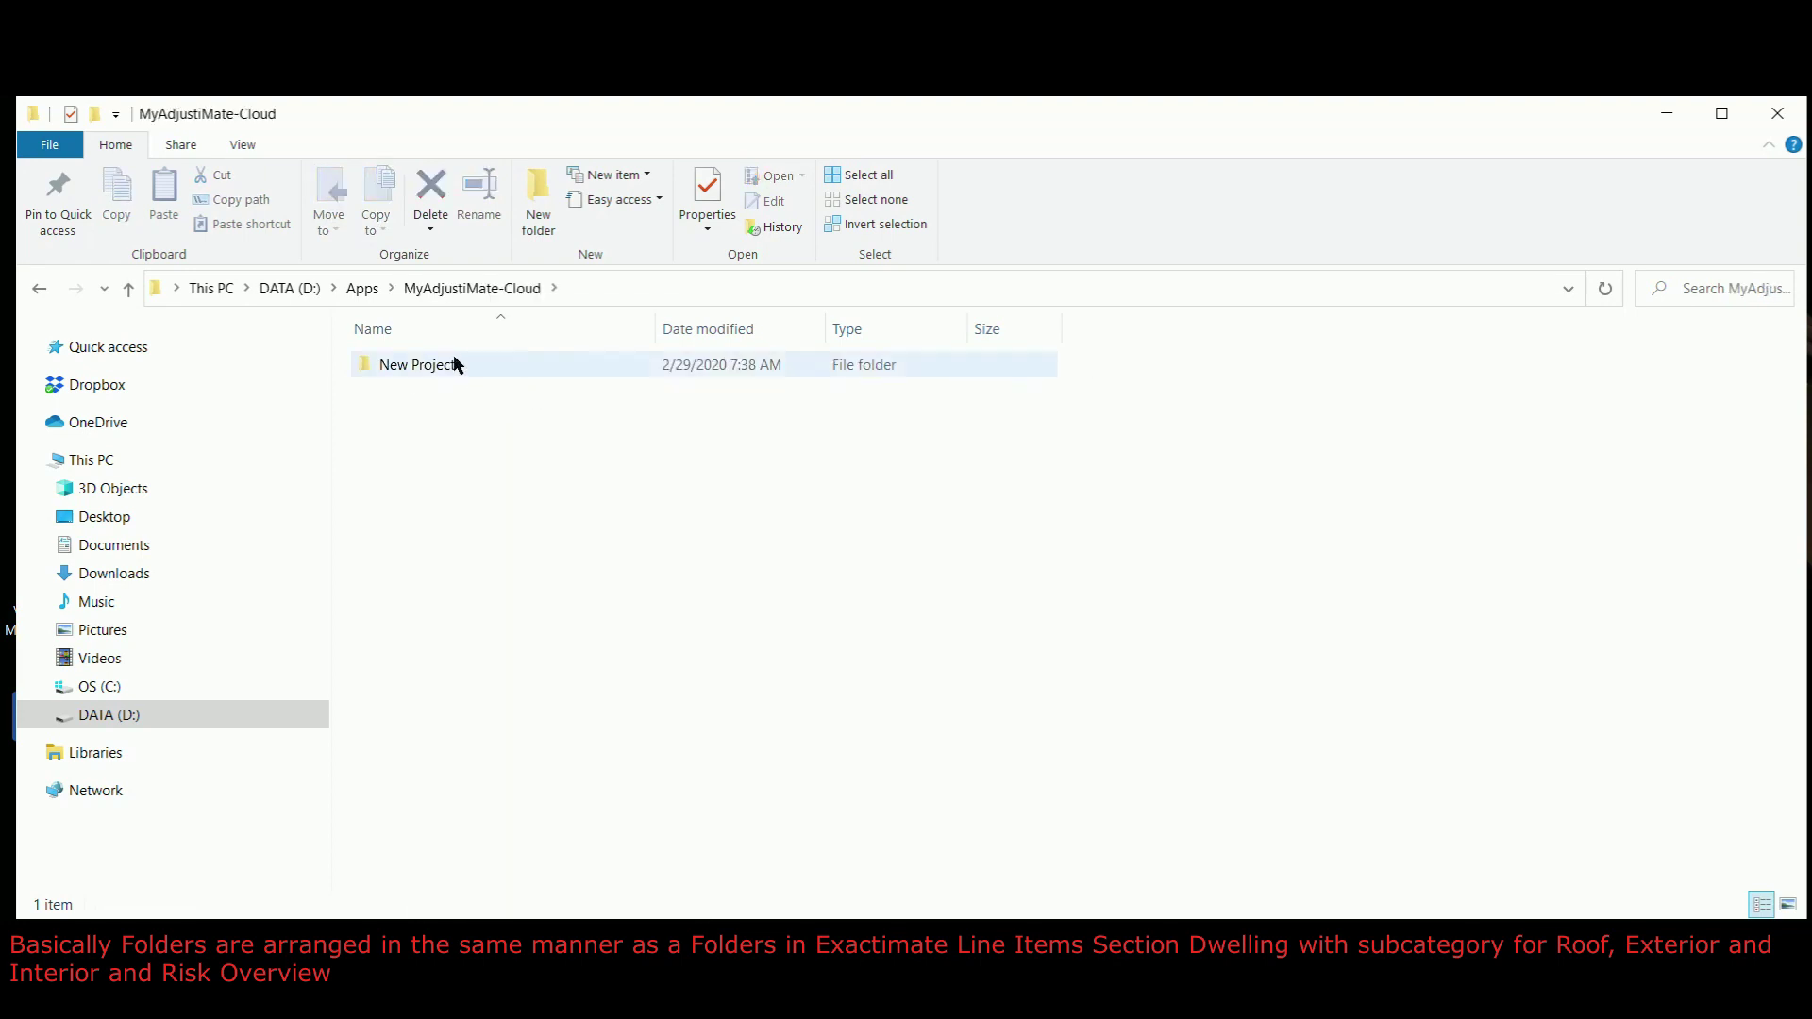
{"action": "left_click", "coordinate": [422, 373]}
{"action": "right_click", "coordinate": [422, 373]}
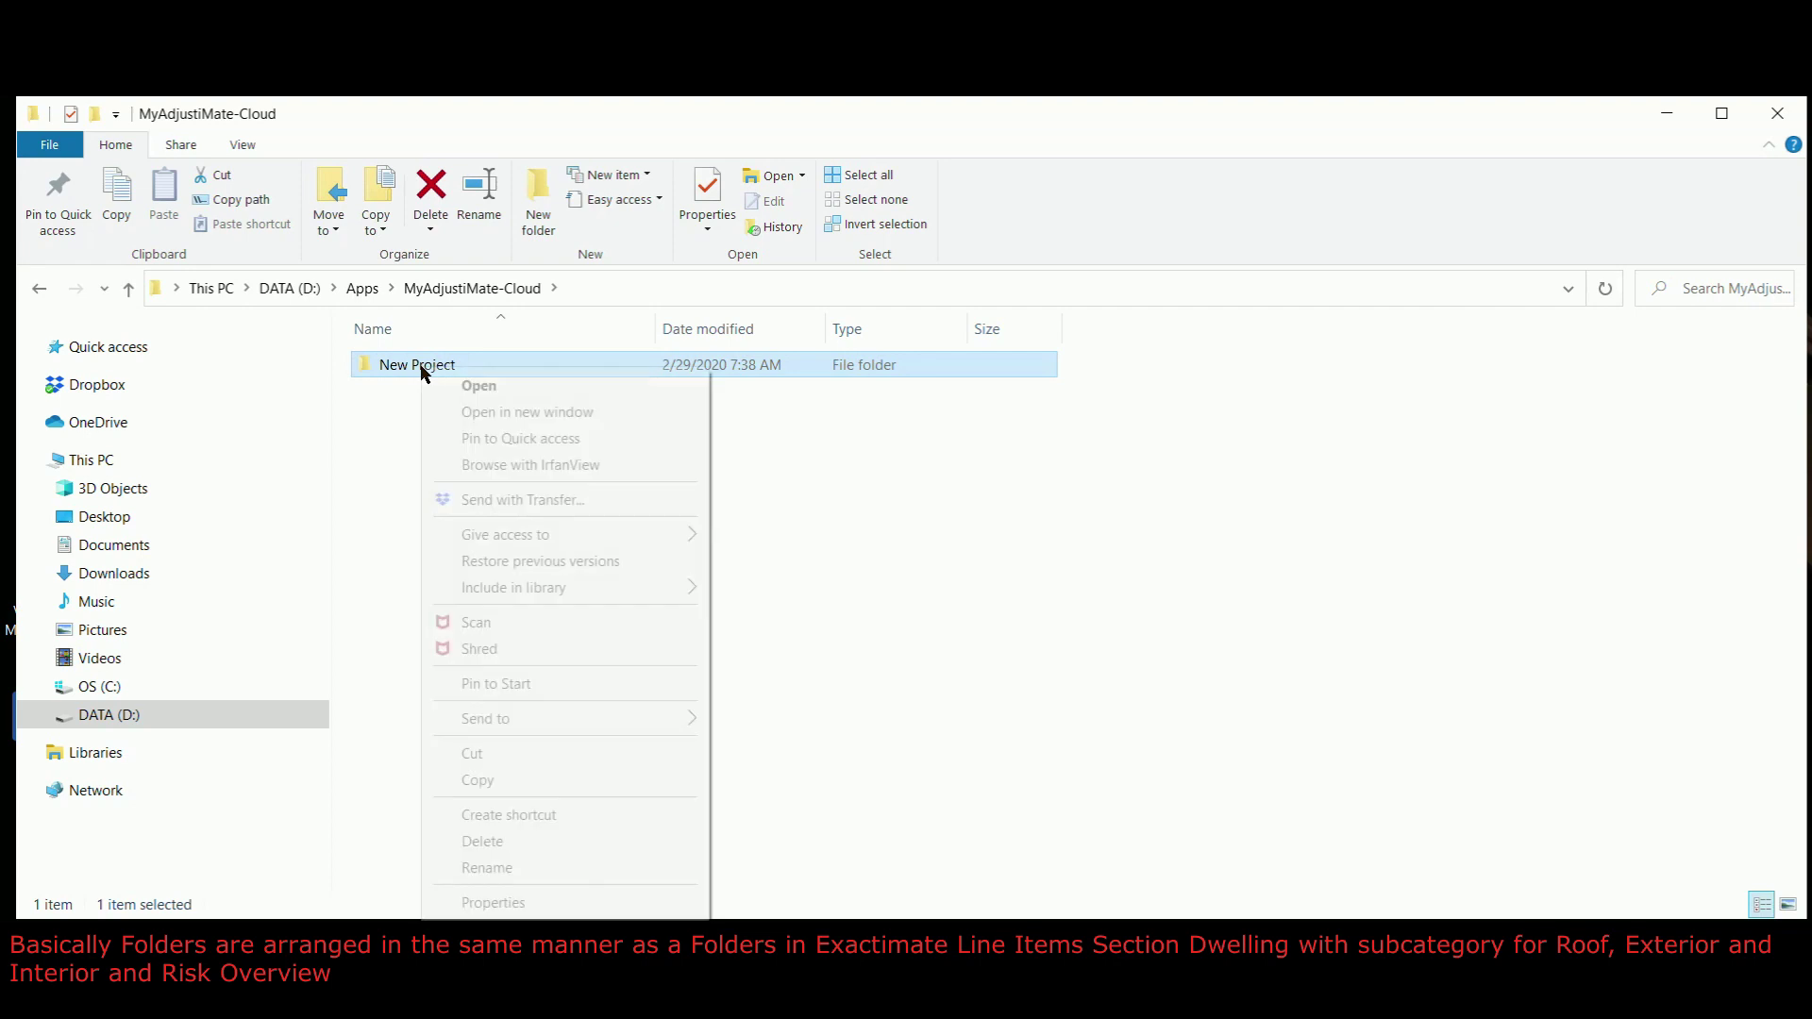
{"action": "left_click", "coordinate": [441, 378]}
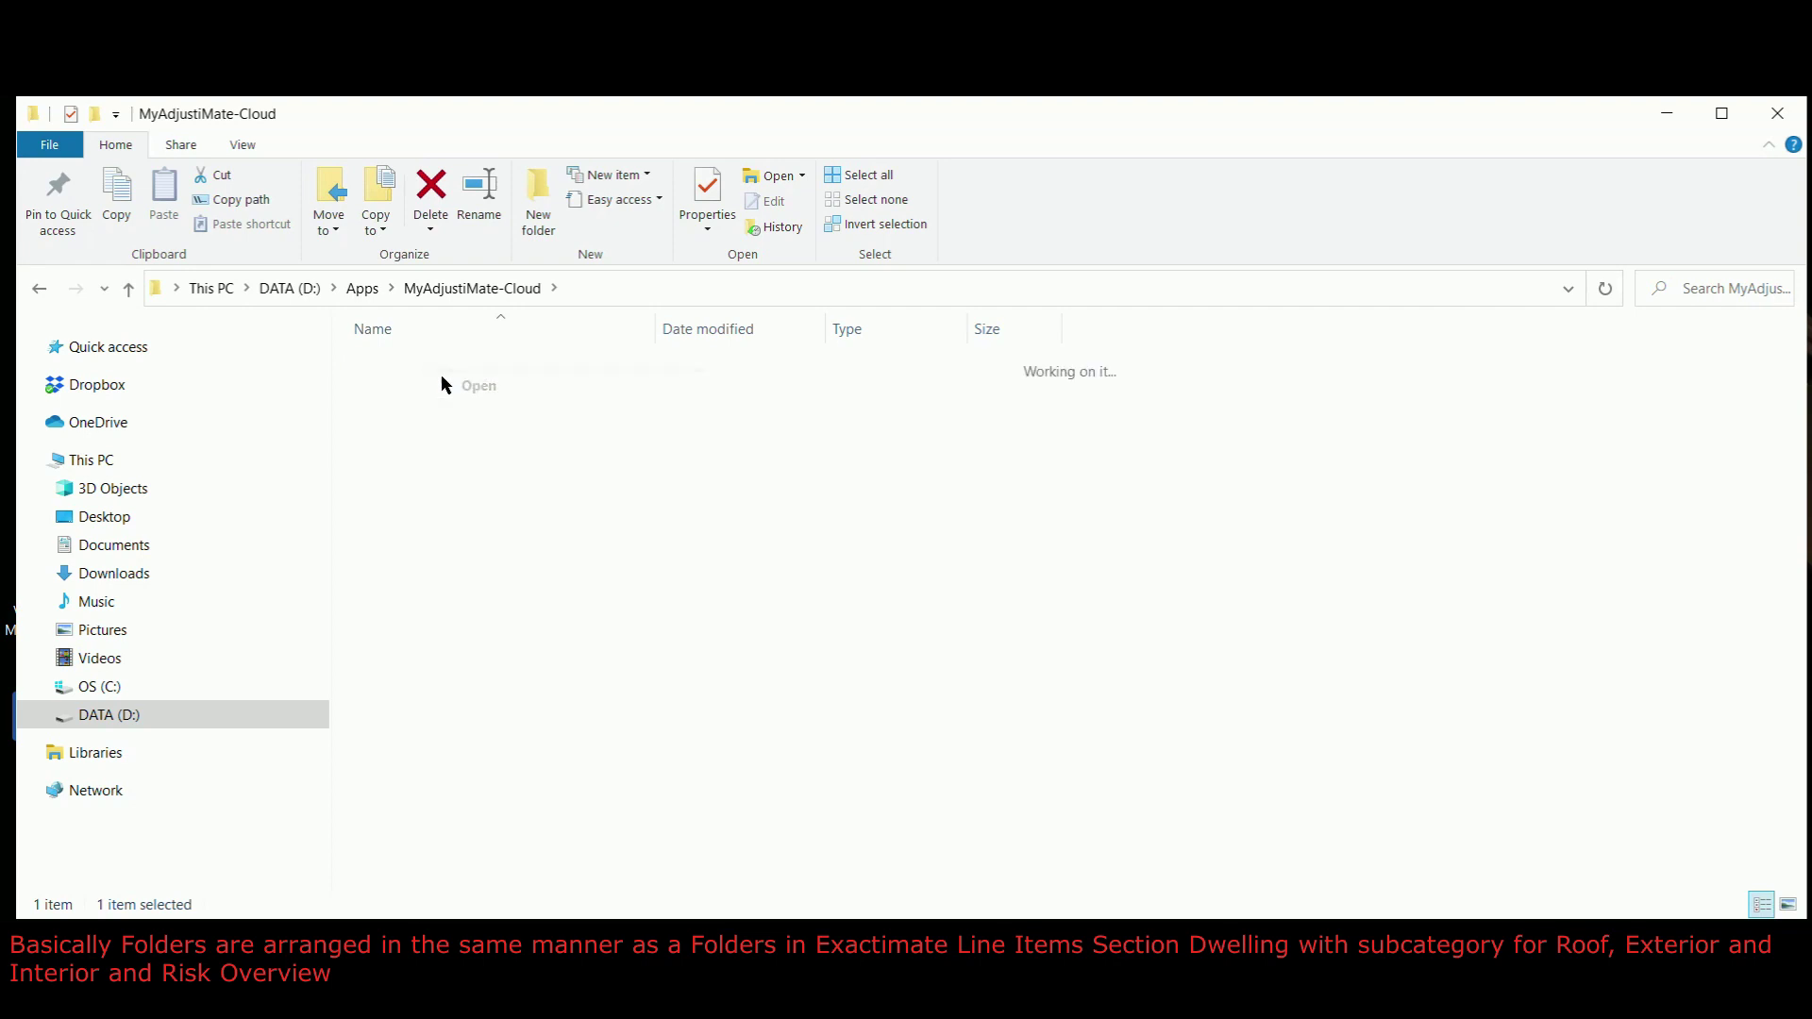
{"action": "left_click", "coordinate": [387, 373]}
{"action": "right_click", "coordinate": [387, 377]}
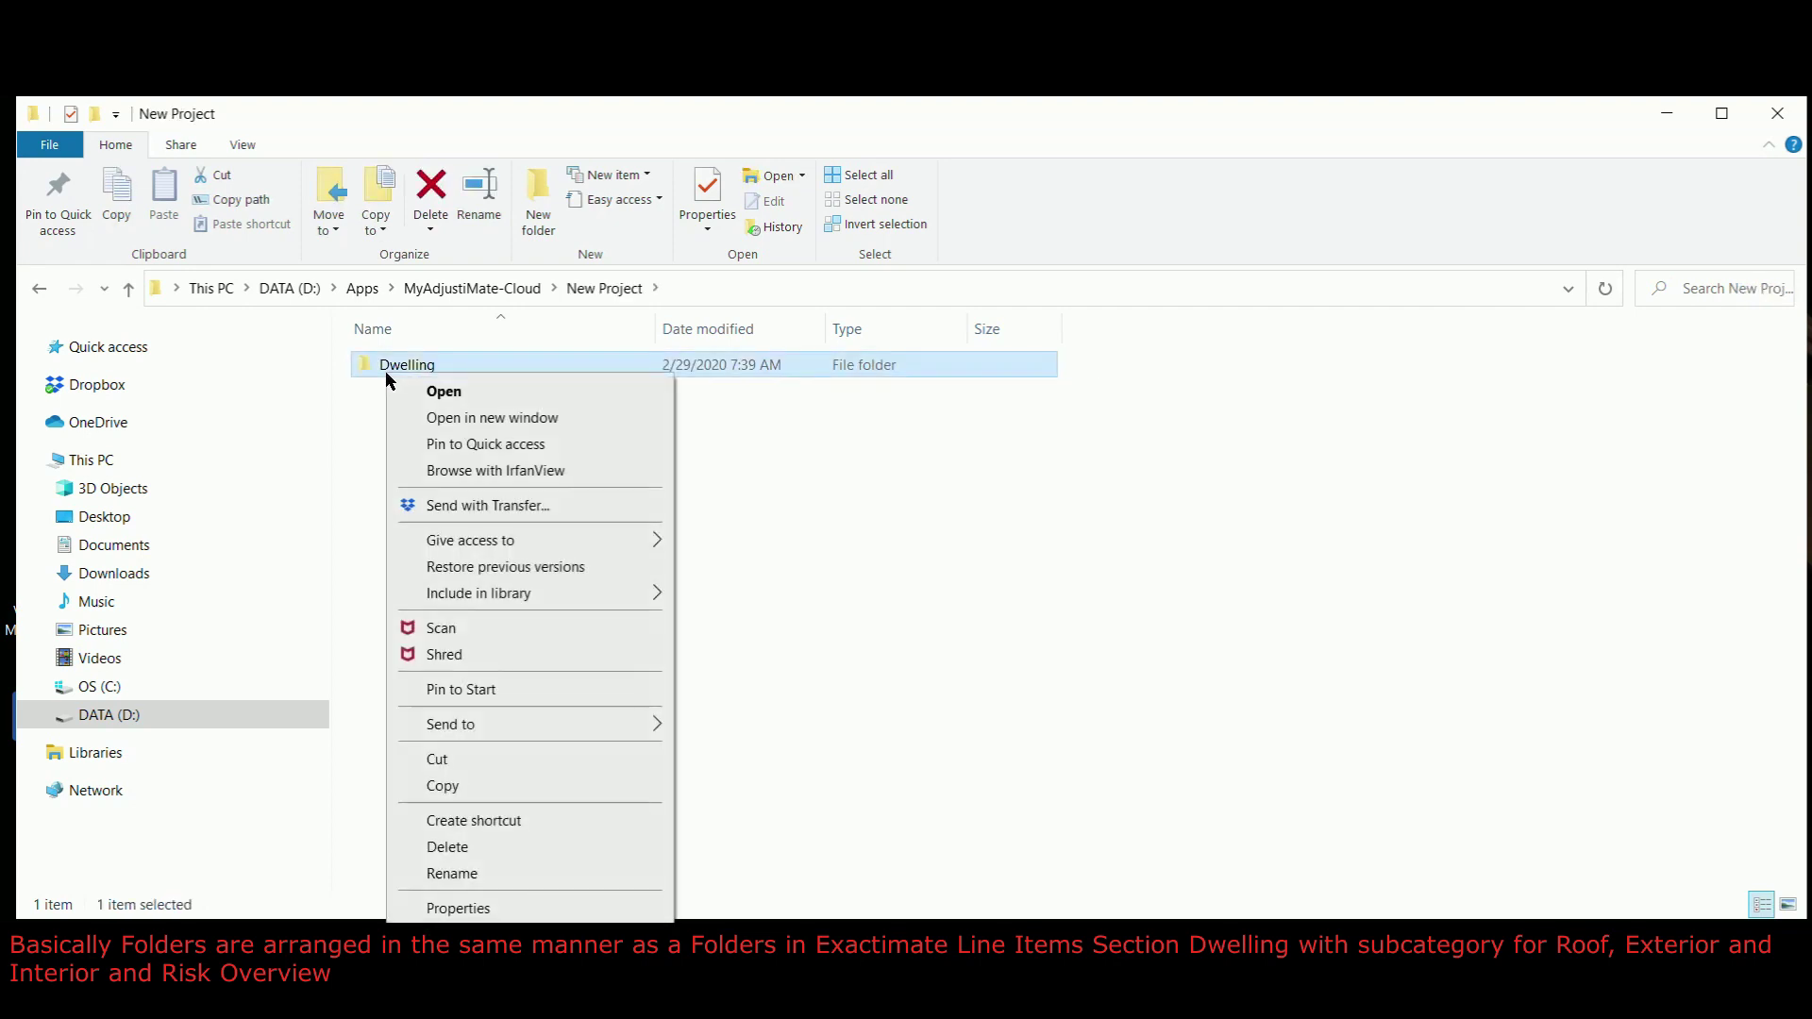
{"action": "left_click", "coordinate": [439, 392]}
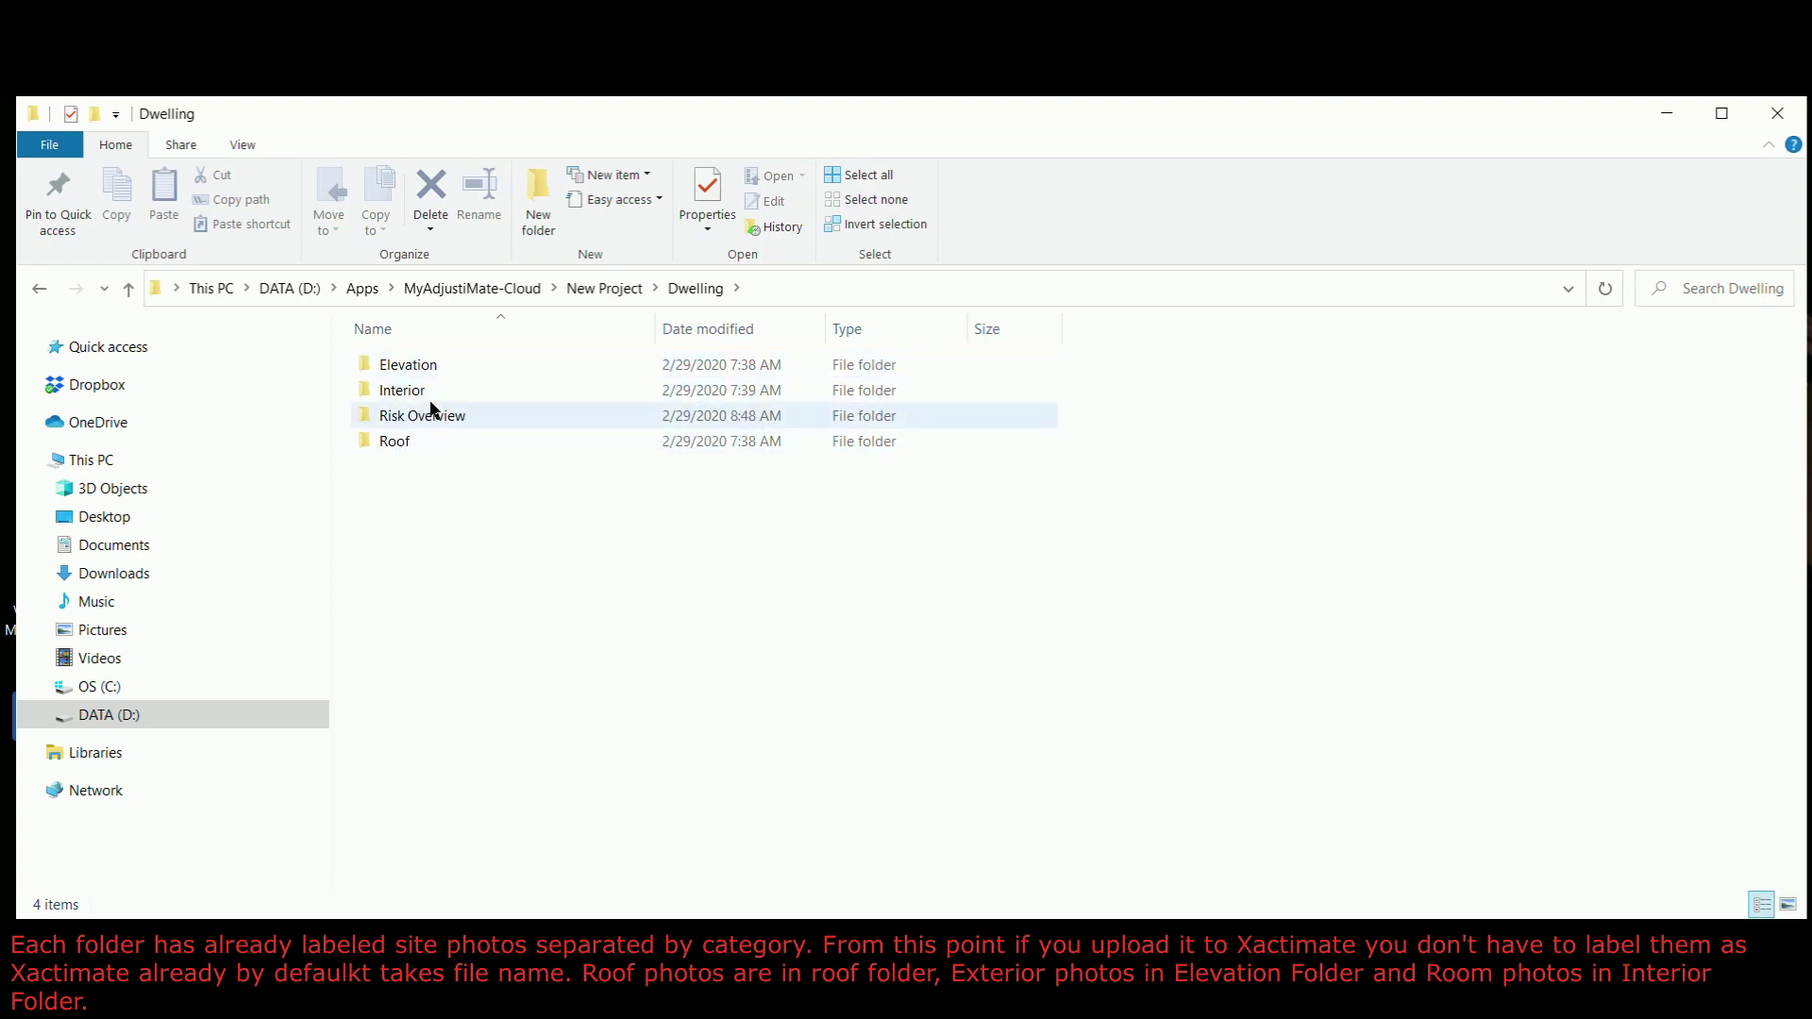
- Open the Risk Overview folder, list its photos in Details view, and return to the Dwelling folder
{"action": "double_click", "coordinate": [430, 408]}
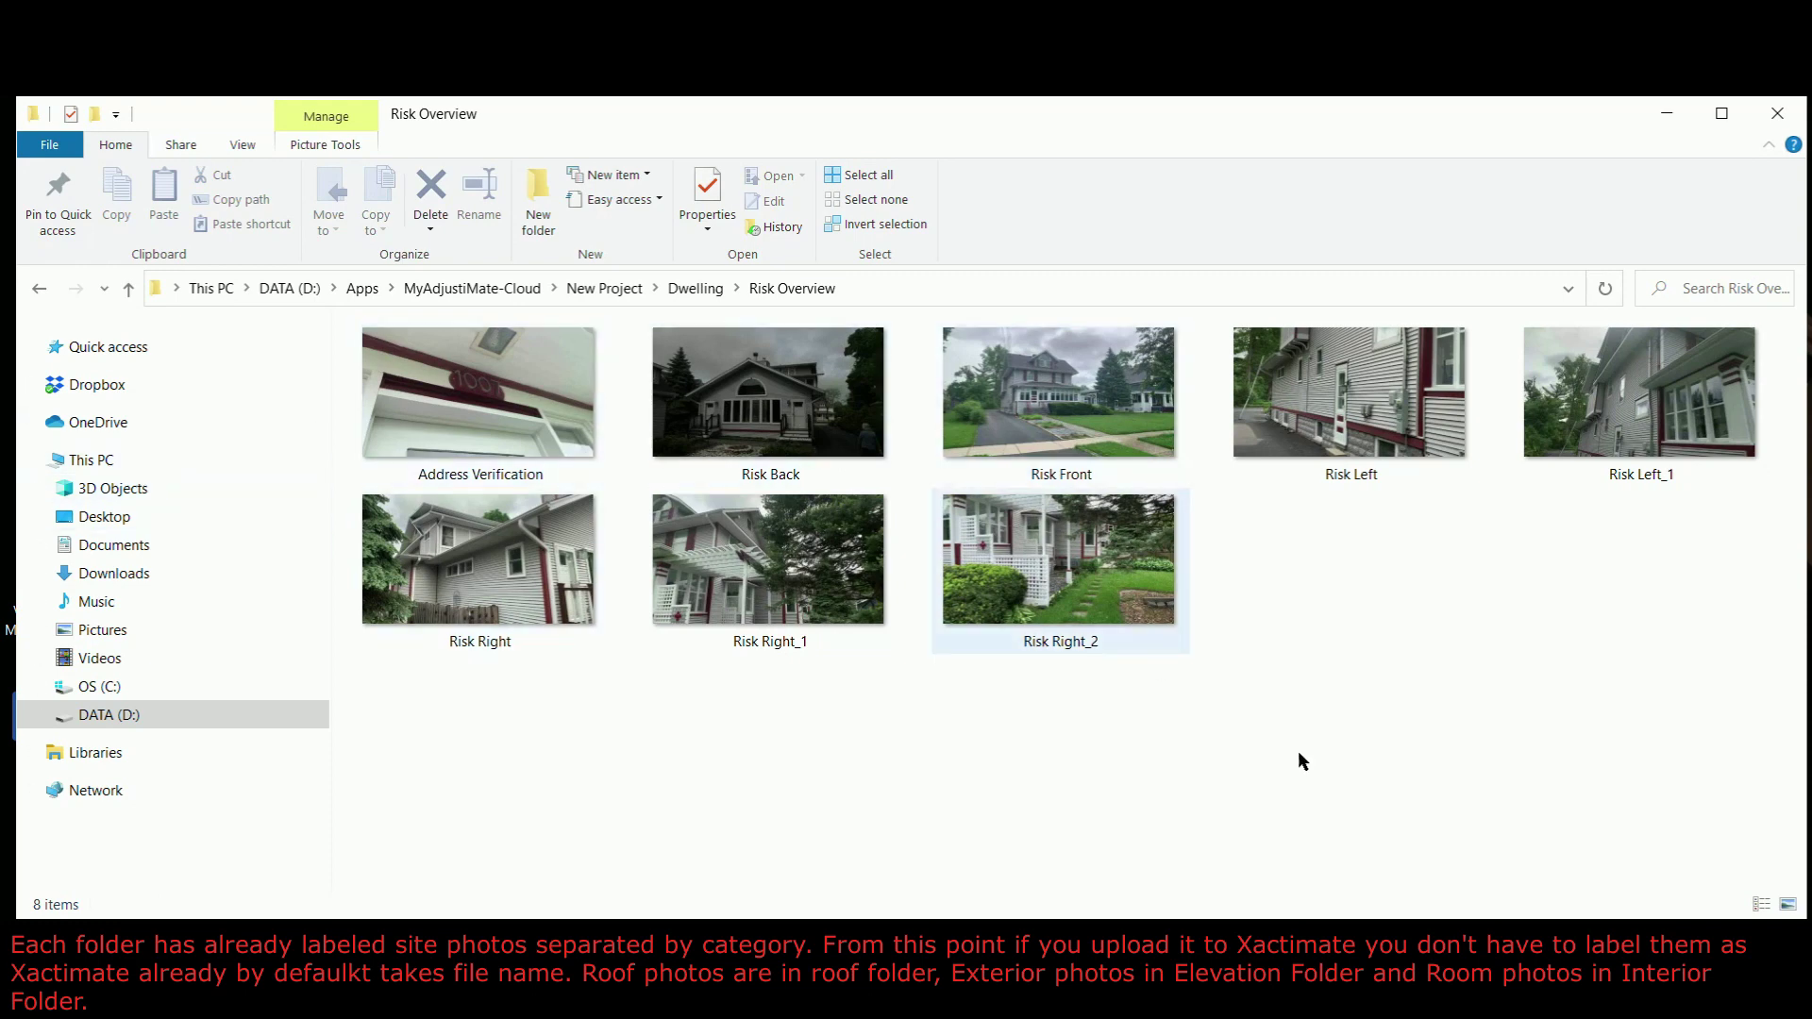
{"action": "left_click", "coordinate": [1761, 904]}
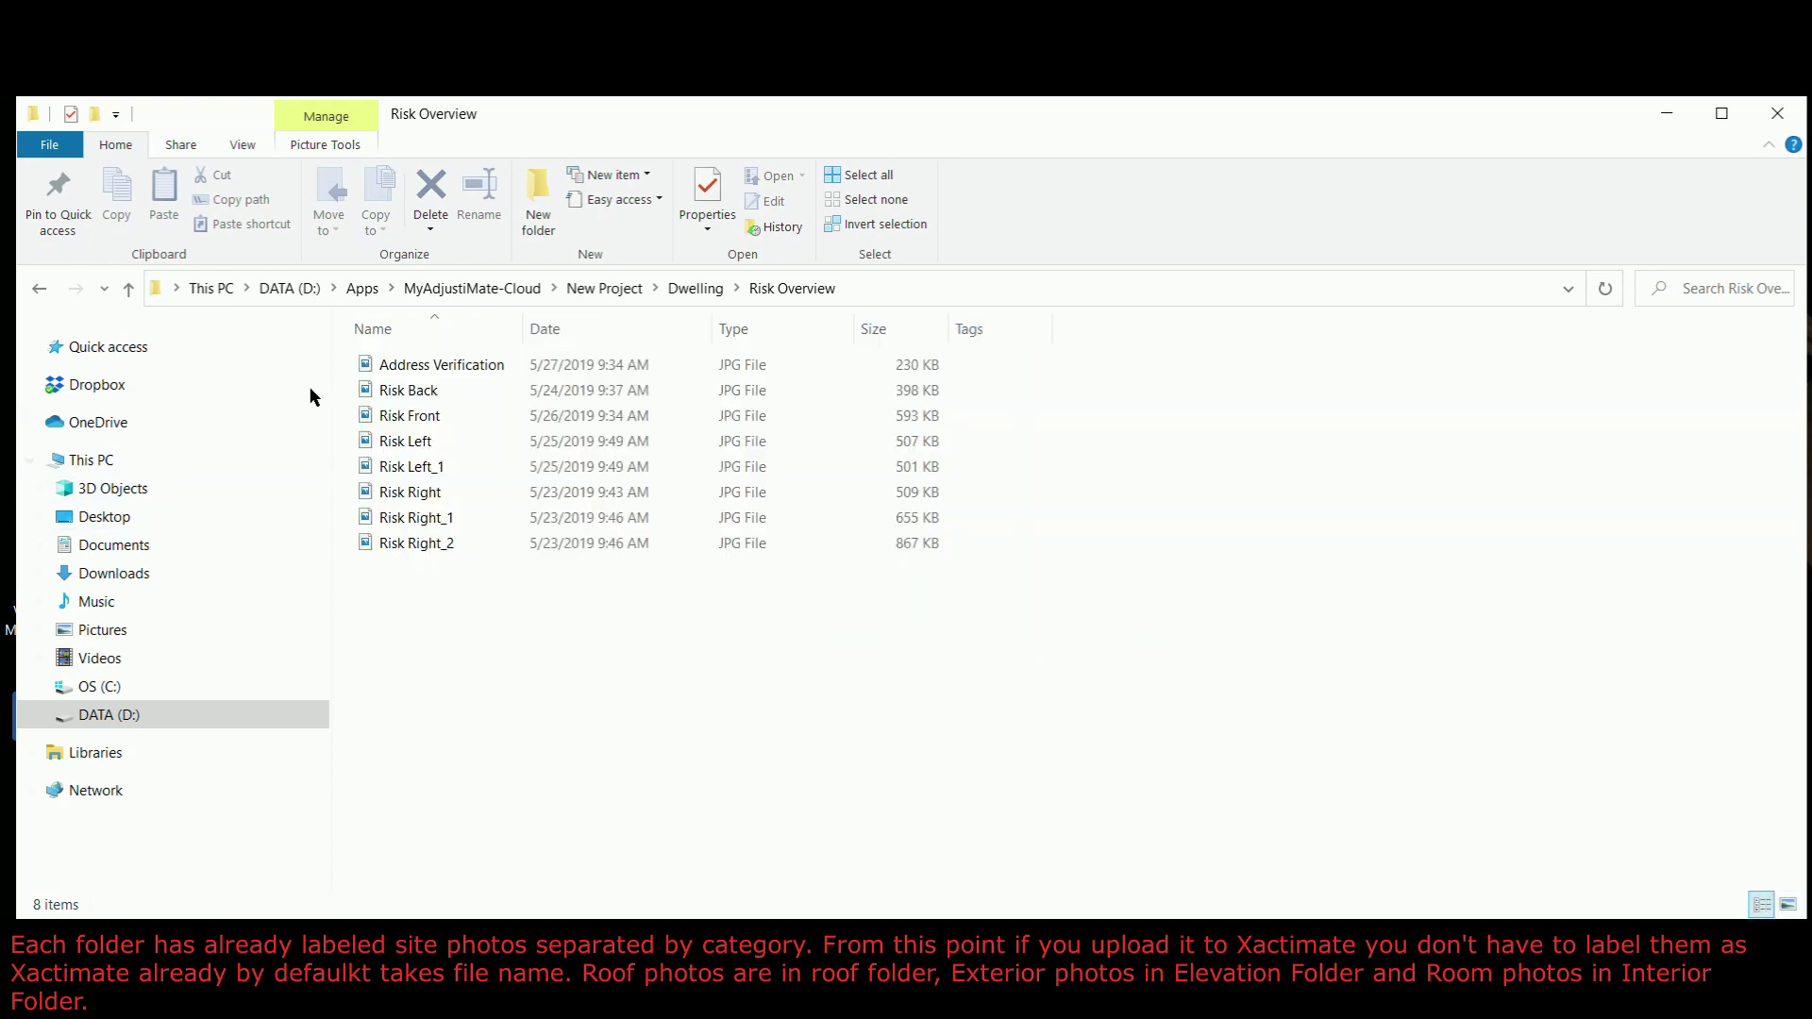
{"action": "left_click", "coordinate": [40, 290]}
- List the Roof folder's photos in Details view with a wider Name column, return to Dwelling, and open the Elevation folder
{"action": "left_click", "coordinate": [393, 449]}
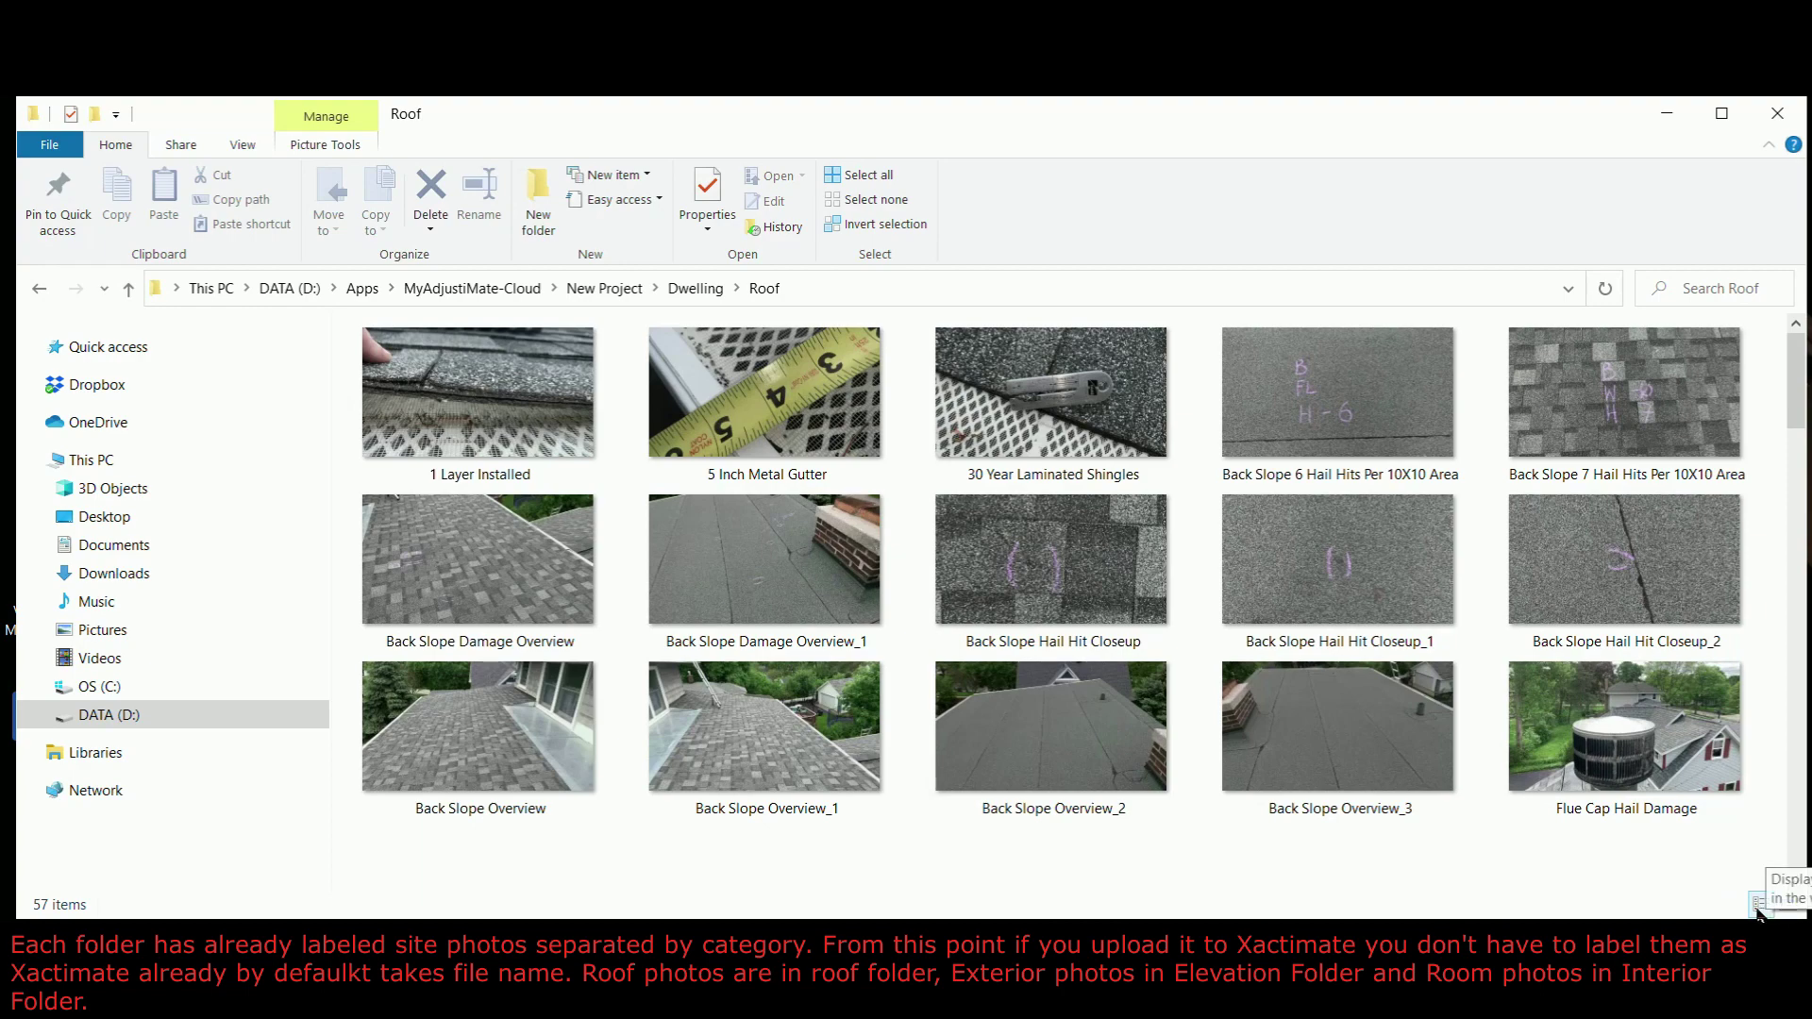
{"action": "left_click", "coordinate": [1757, 908]}
{"action": "left_click_drag", "start_coordinate": [531, 319], "coordinate": [854, 321]}
{"action": "right_click", "coordinate": [857, 364]}
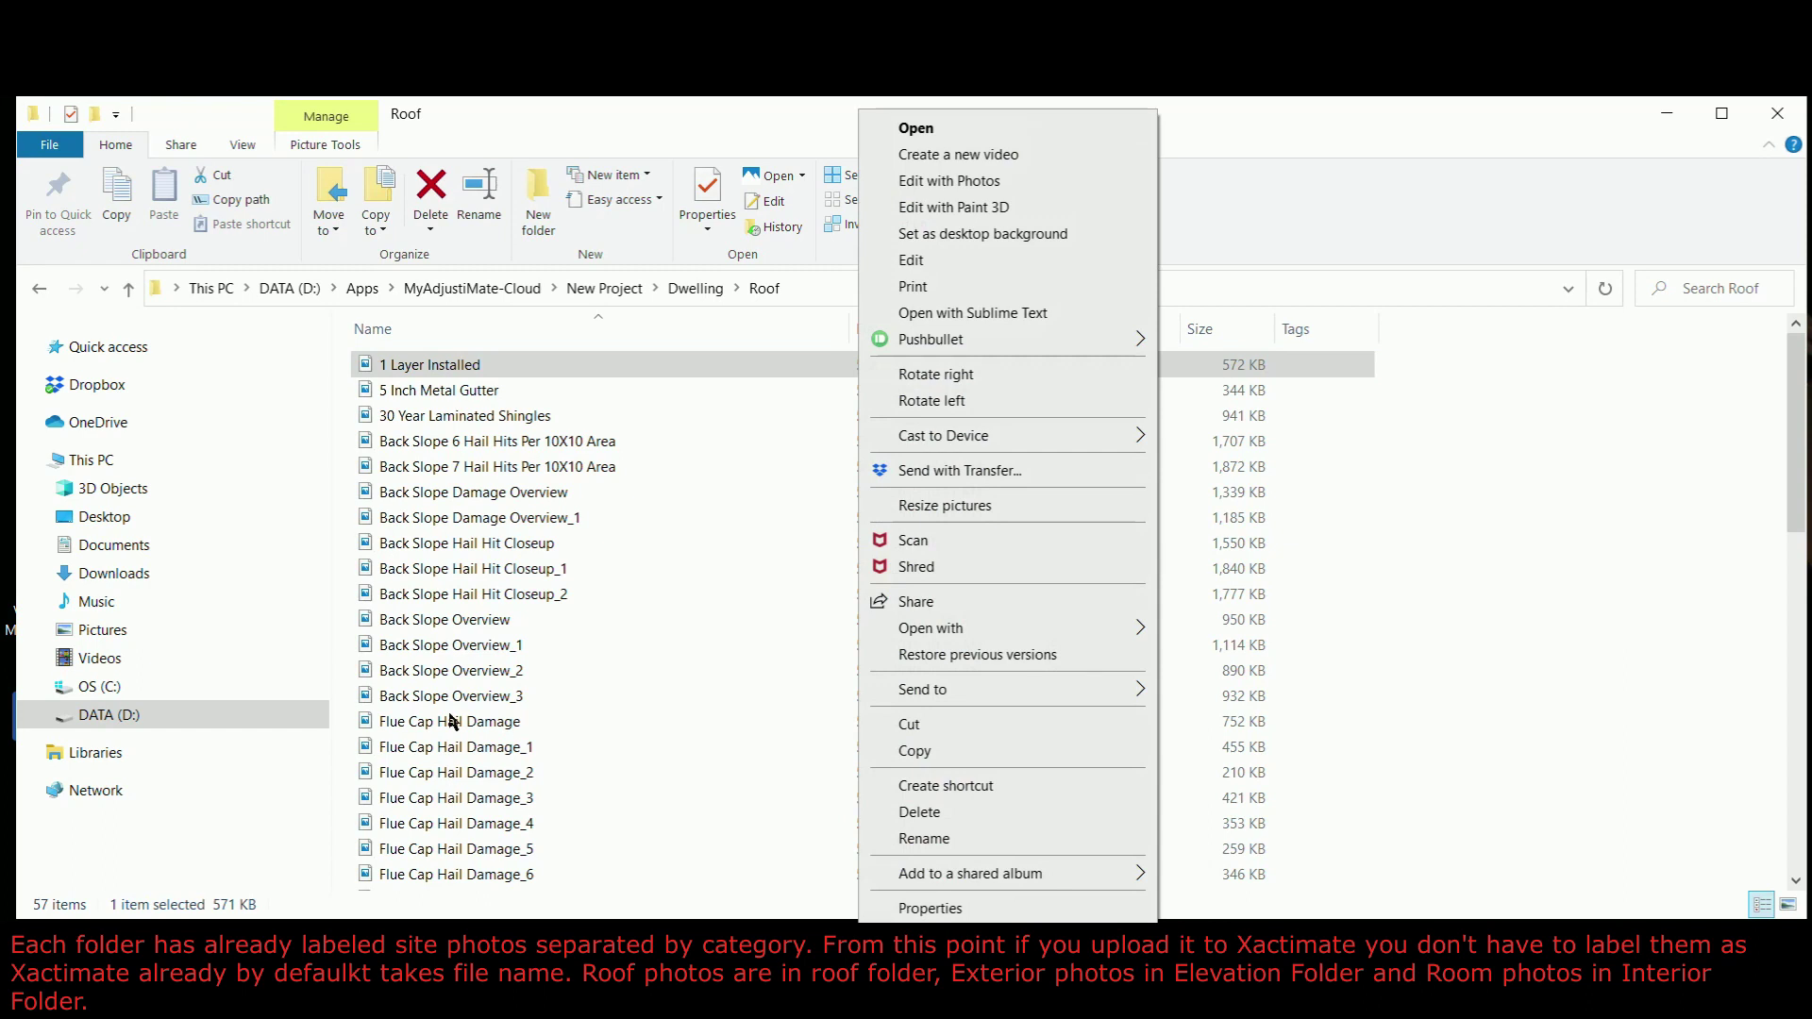
{"action": "left_click", "coordinate": [41, 294]}
{"action": "left_click", "coordinate": [41, 293]}
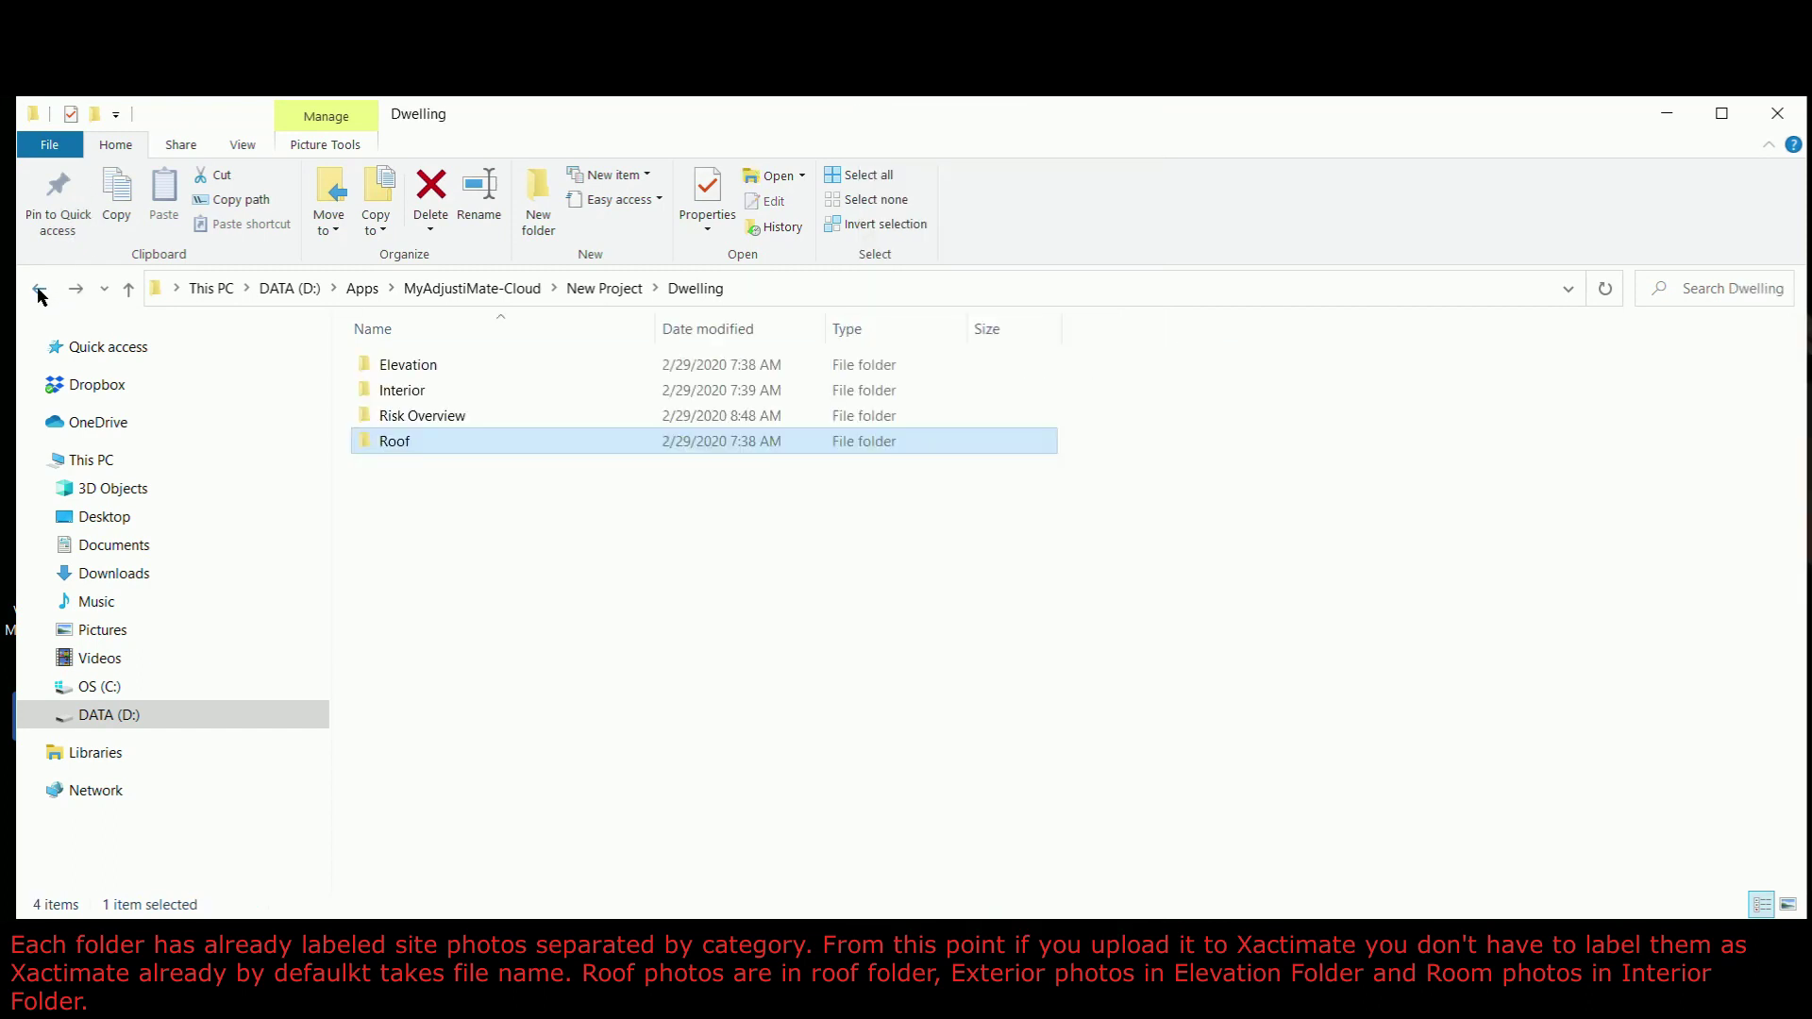
{"action": "double_click", "coordinate": [406, 365]}
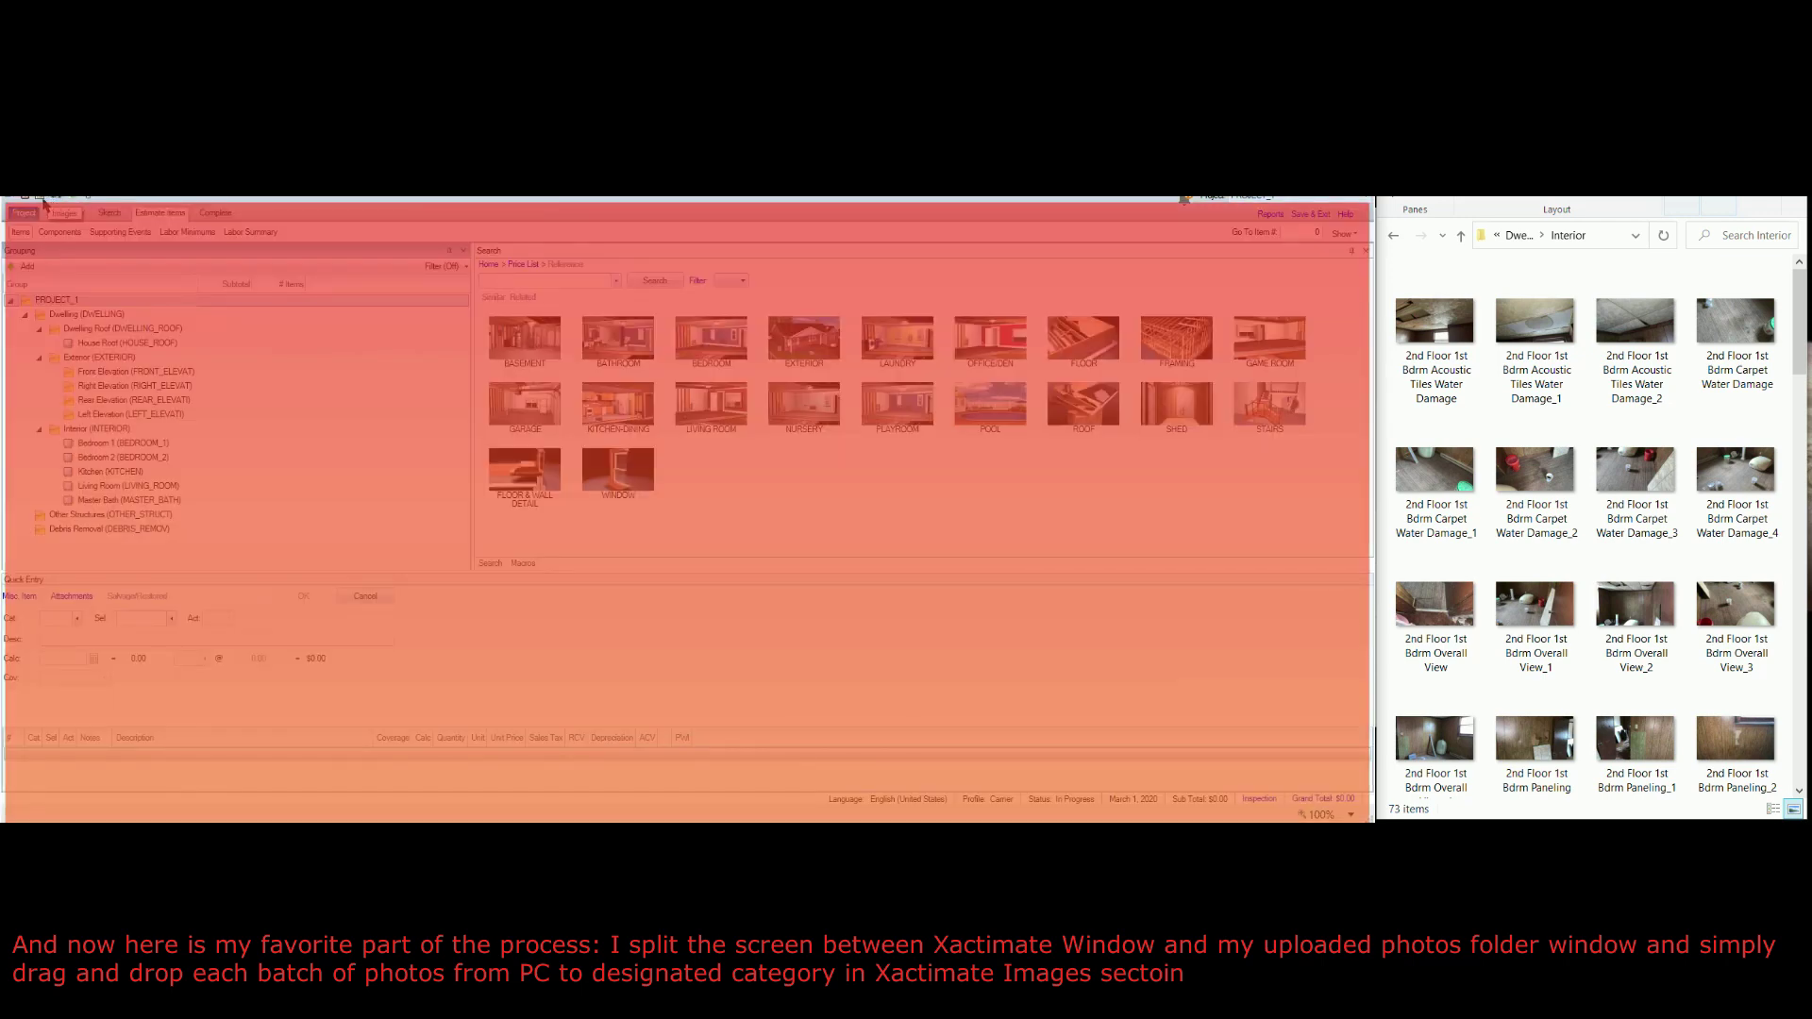
- Open Digital Images in Xactimate and expand Estimate Folders with Dwelling, Dwelling Roof, Exterior and Interior
{"action": "left_click", "coordinate": [44, 203]}
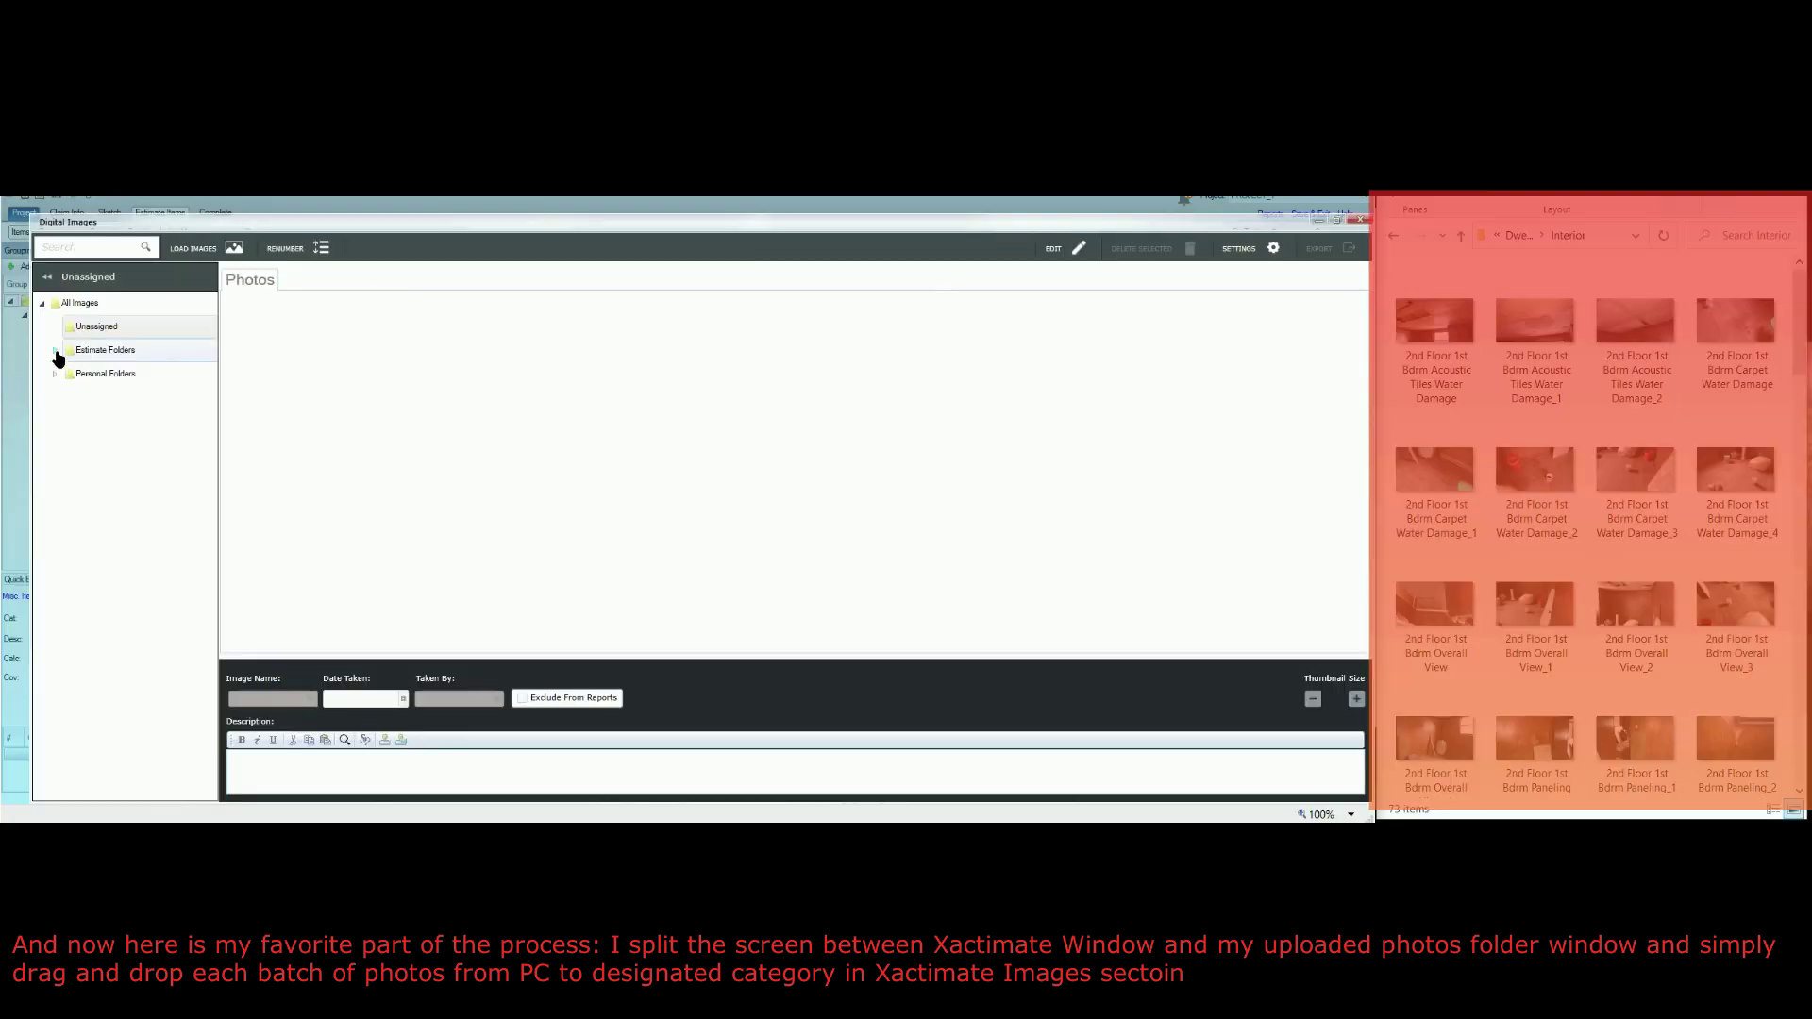
{"action": "left_click", "coordinate": [56, 351]}
{"action": "left_click", "coordinate": [67, 376]}
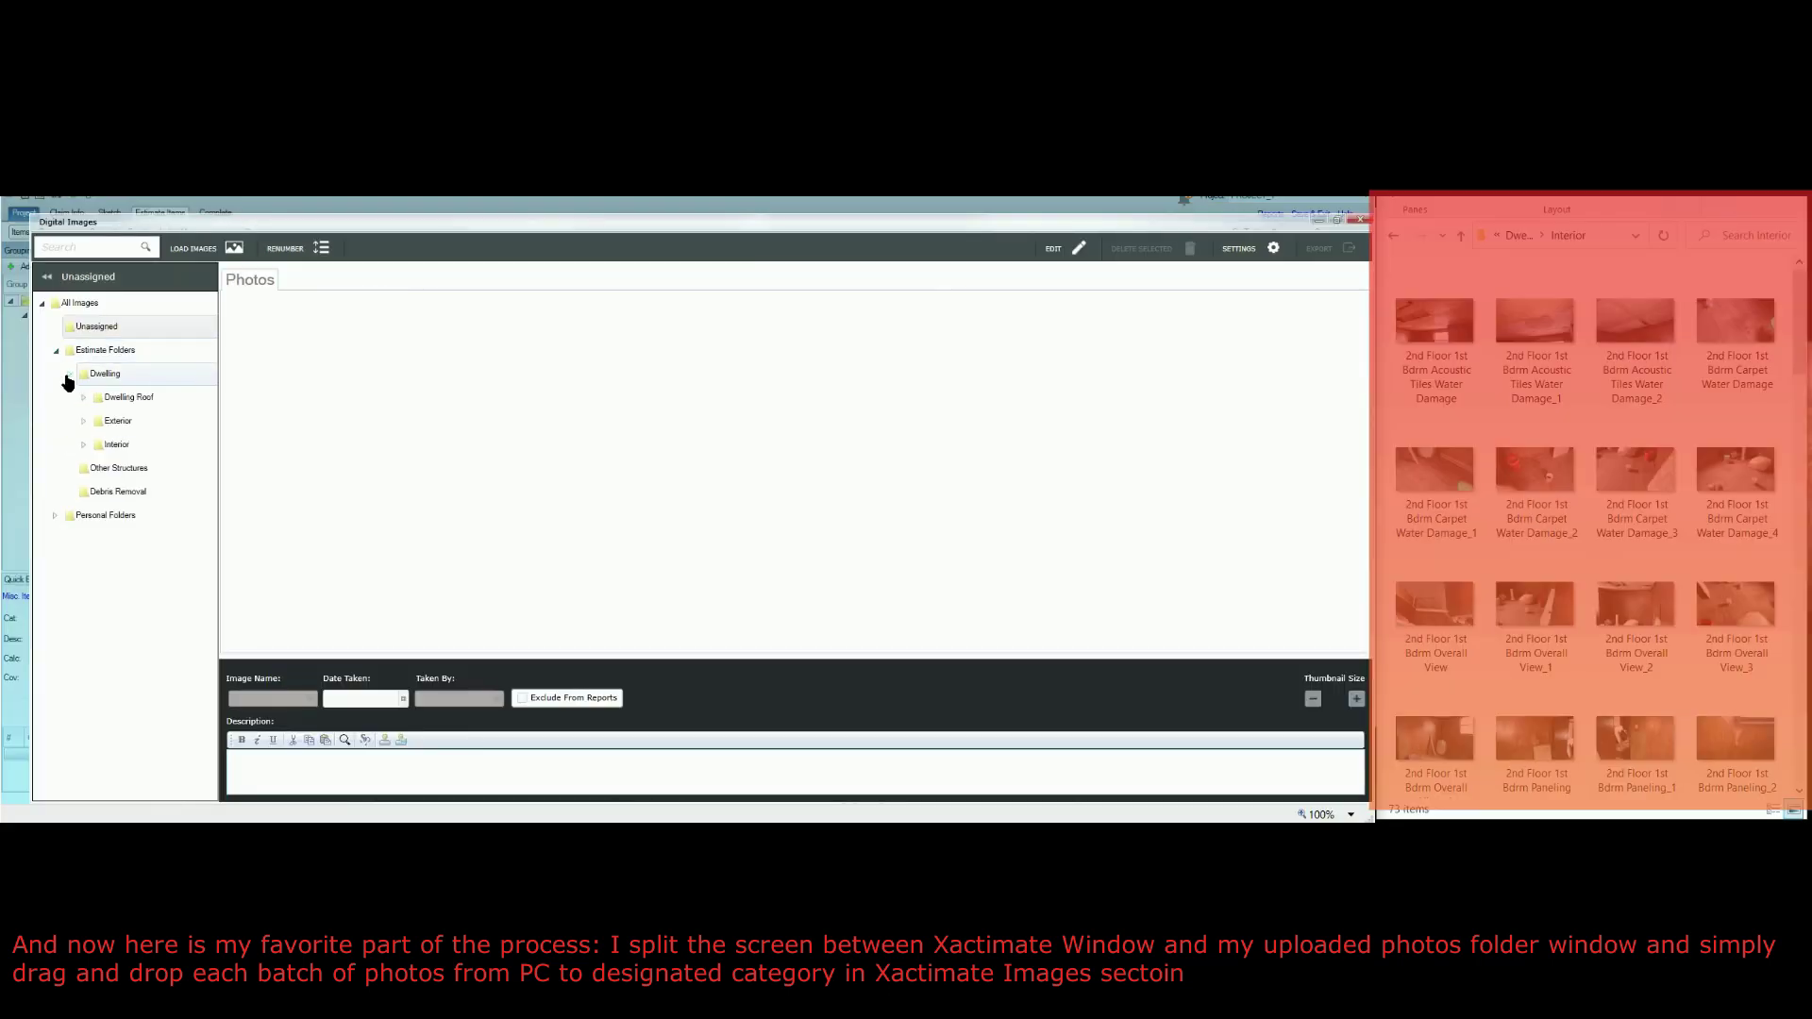
{"action": "left_click", "coordinate": [84, 398]}
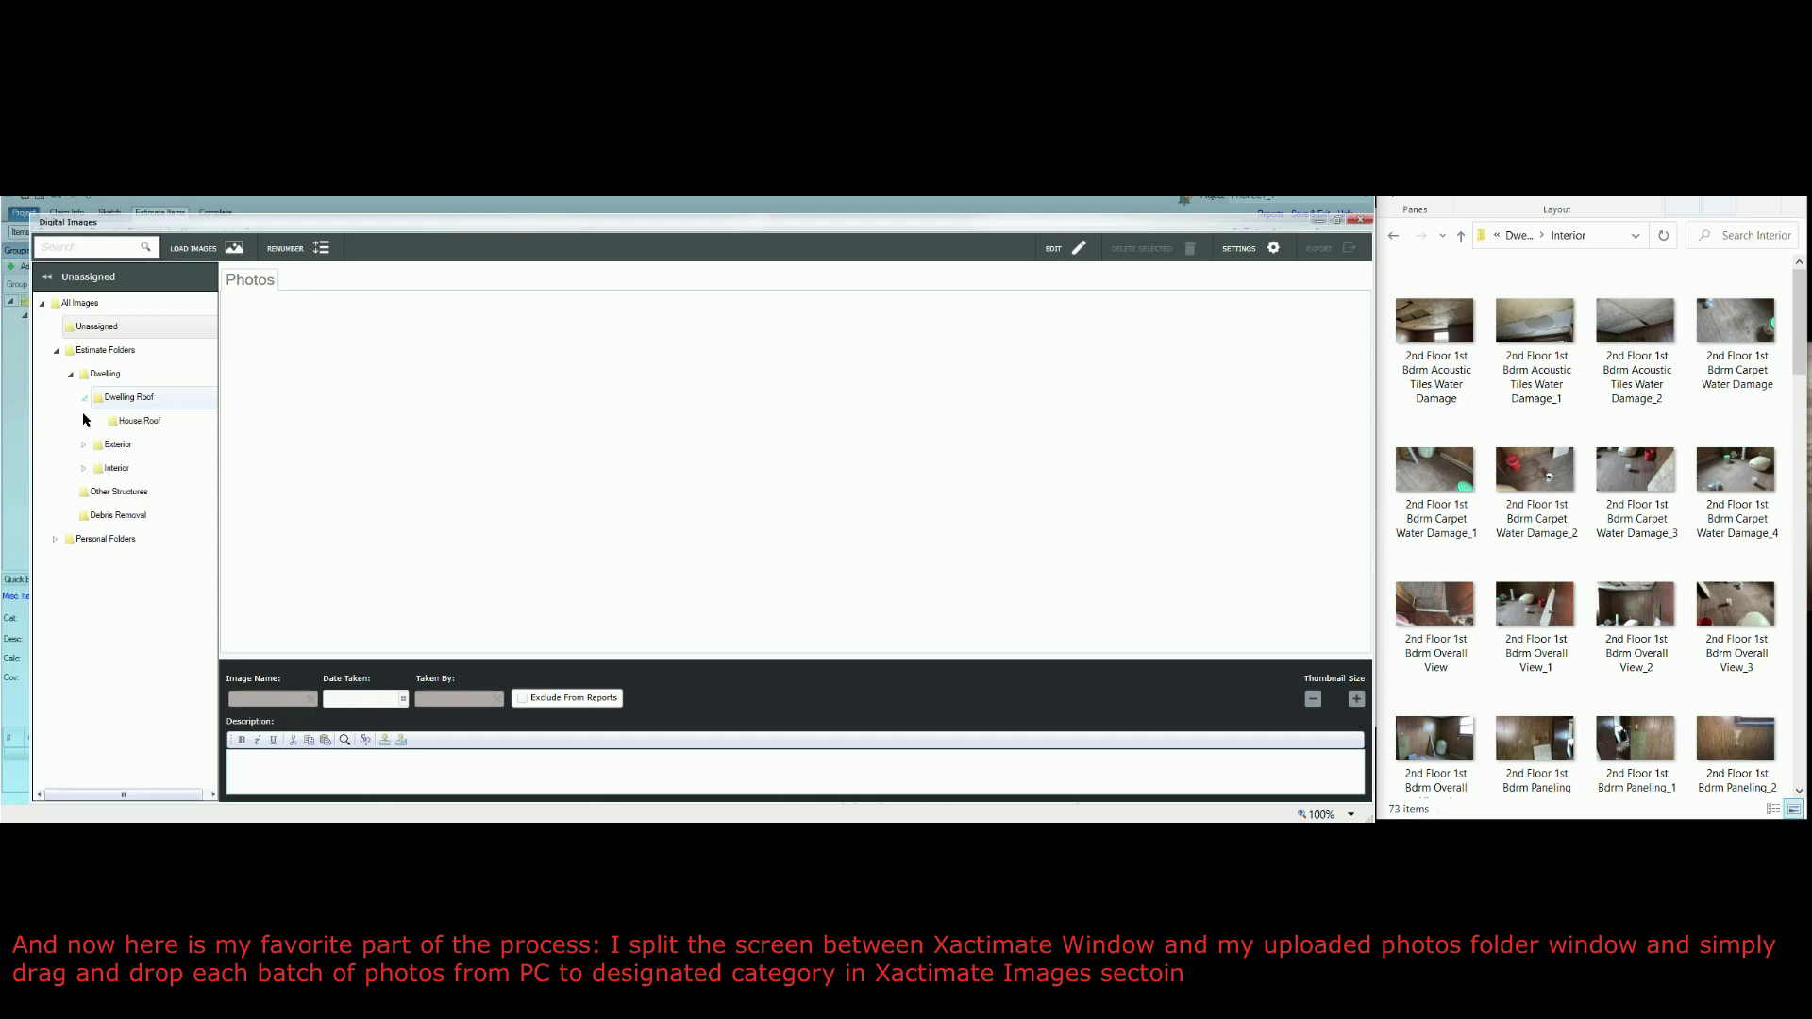
{"action": "left_click", "coordinate": [83, 446]}
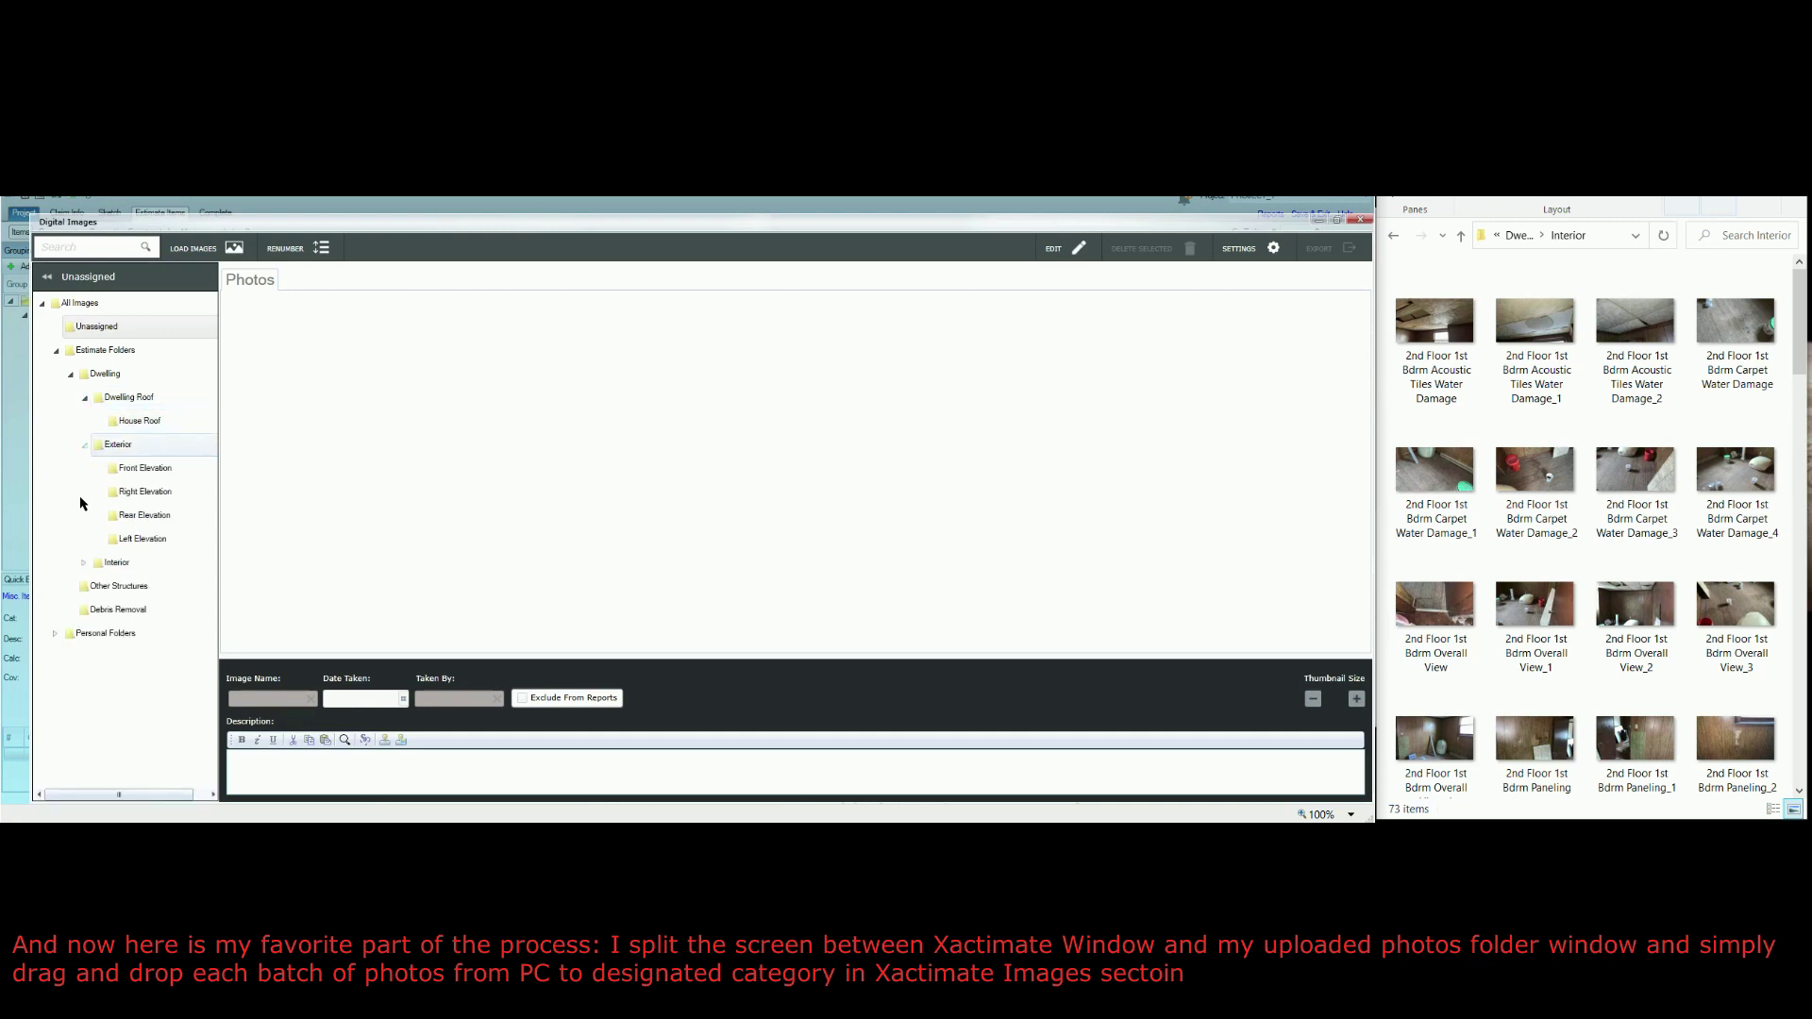
{"action": "left_click", "coordinate": [84, 563]}
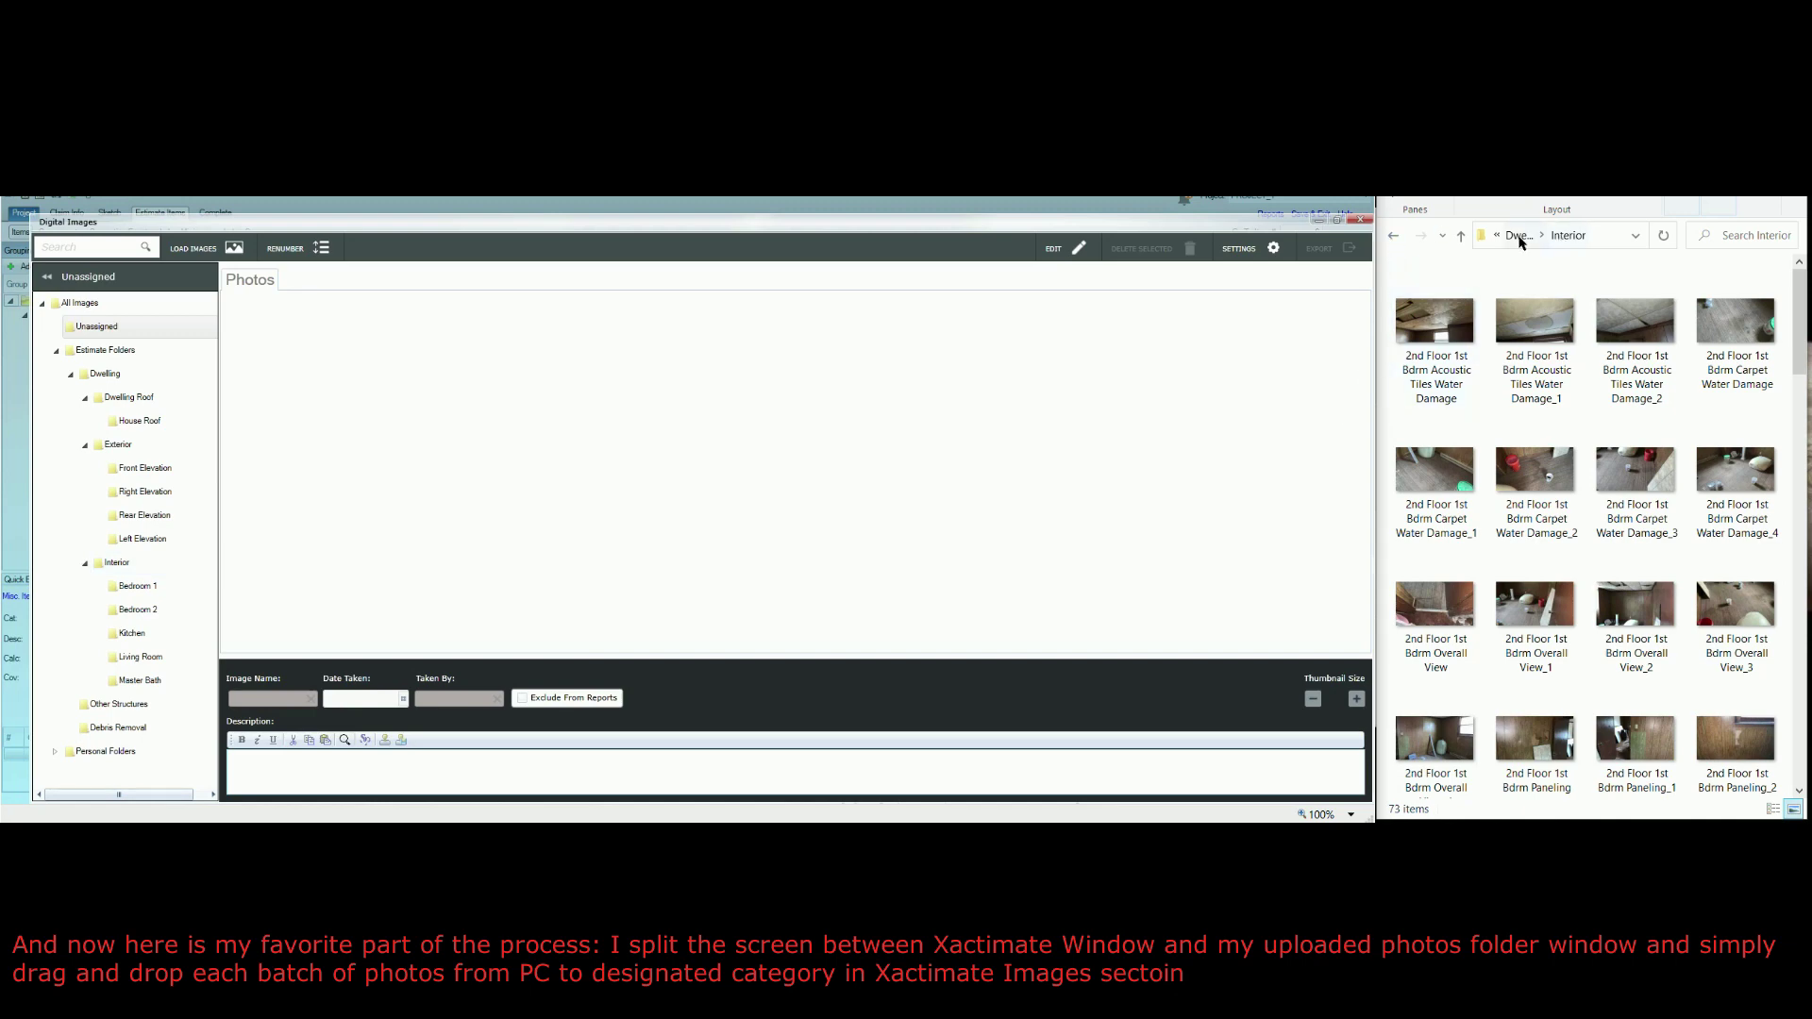
- Load all photos from the Risk Overview folder into the Dwelling image folder and display that folder
{"action": "left_click", "coordinate": [1393, 235]}
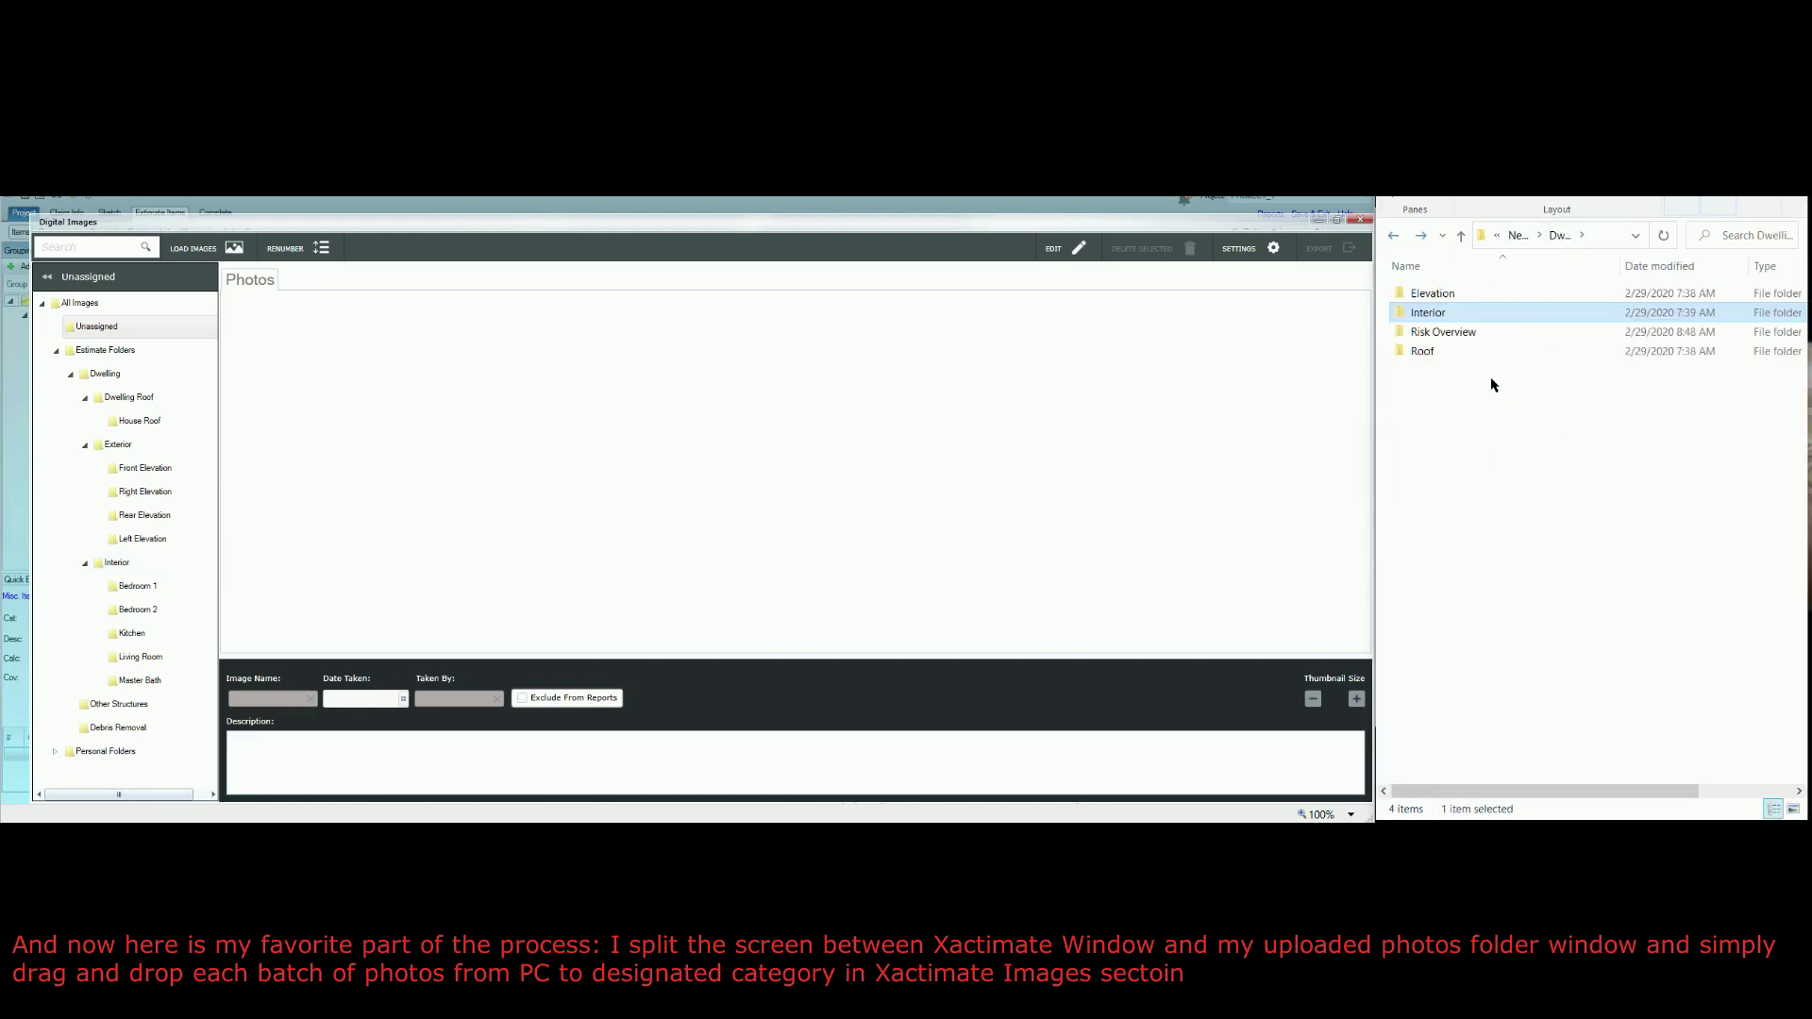
{"action": "double_click", "coordinate": [1441, 334]}
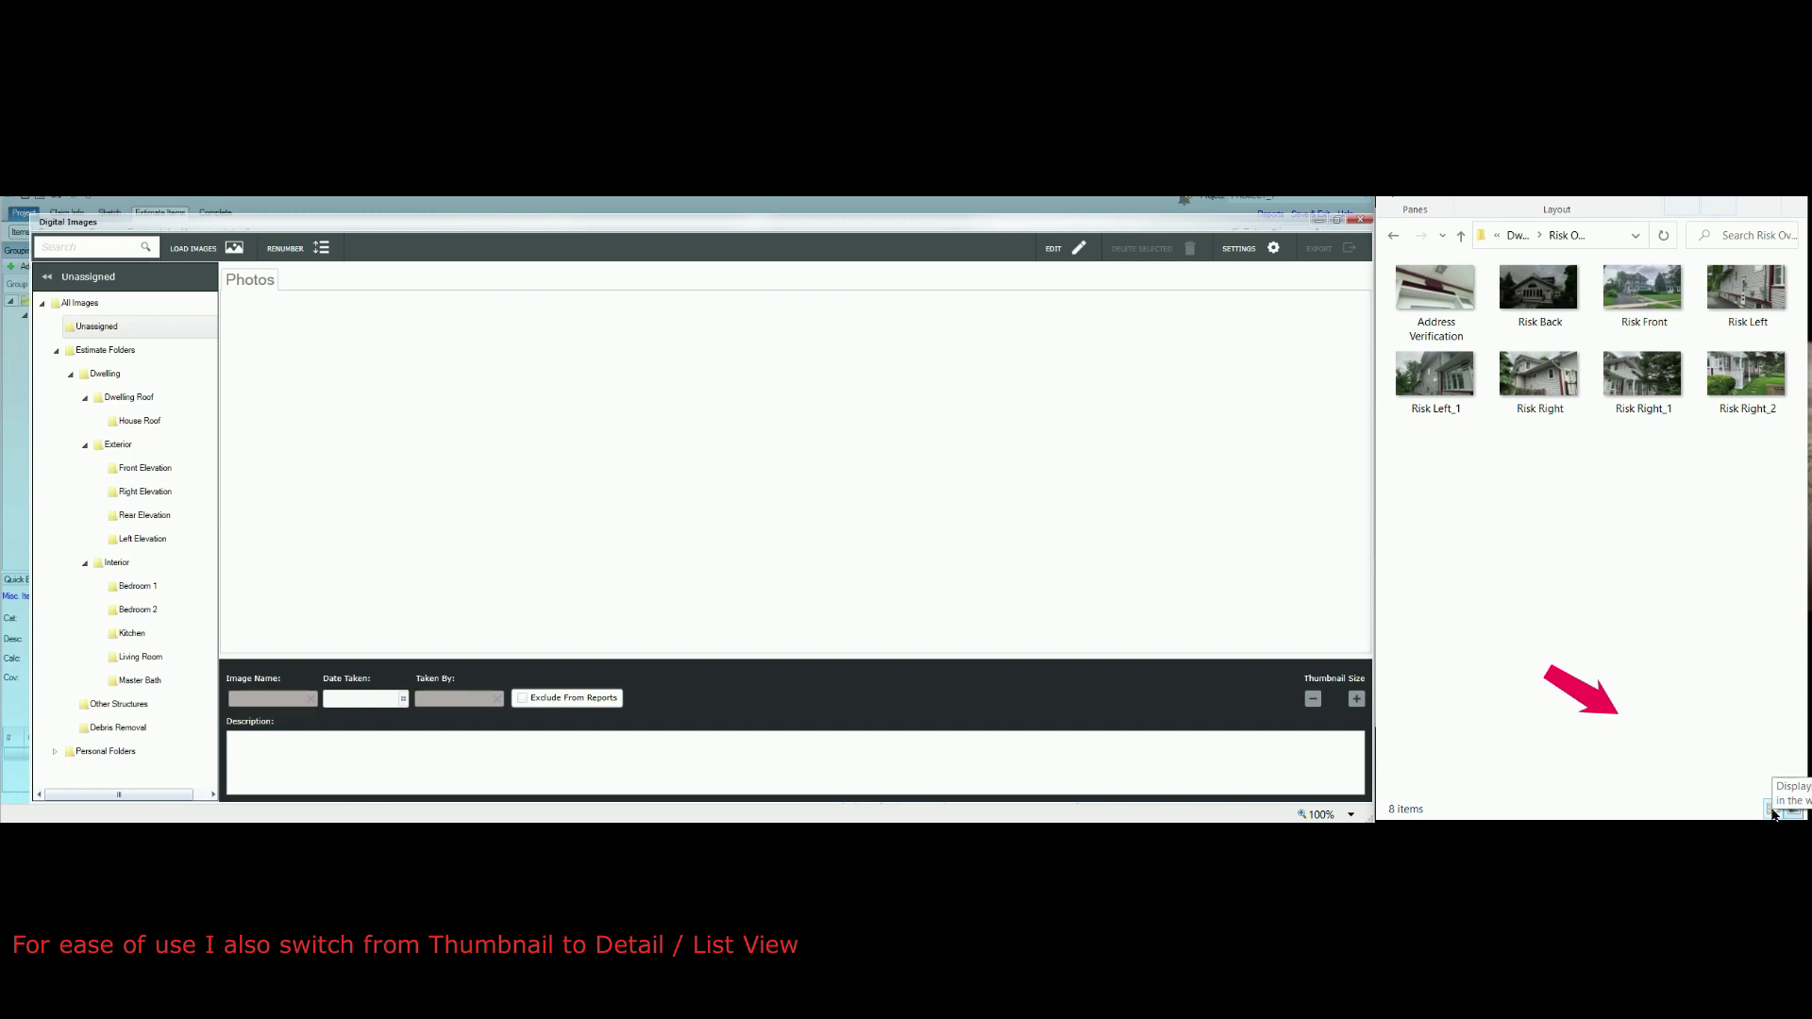
{"action": "left_click", "coordinate": [1773, 810]}
{"action": "left_click_drag", "start_coordinate": [1587, 514], "coordinate": [155, 376]}
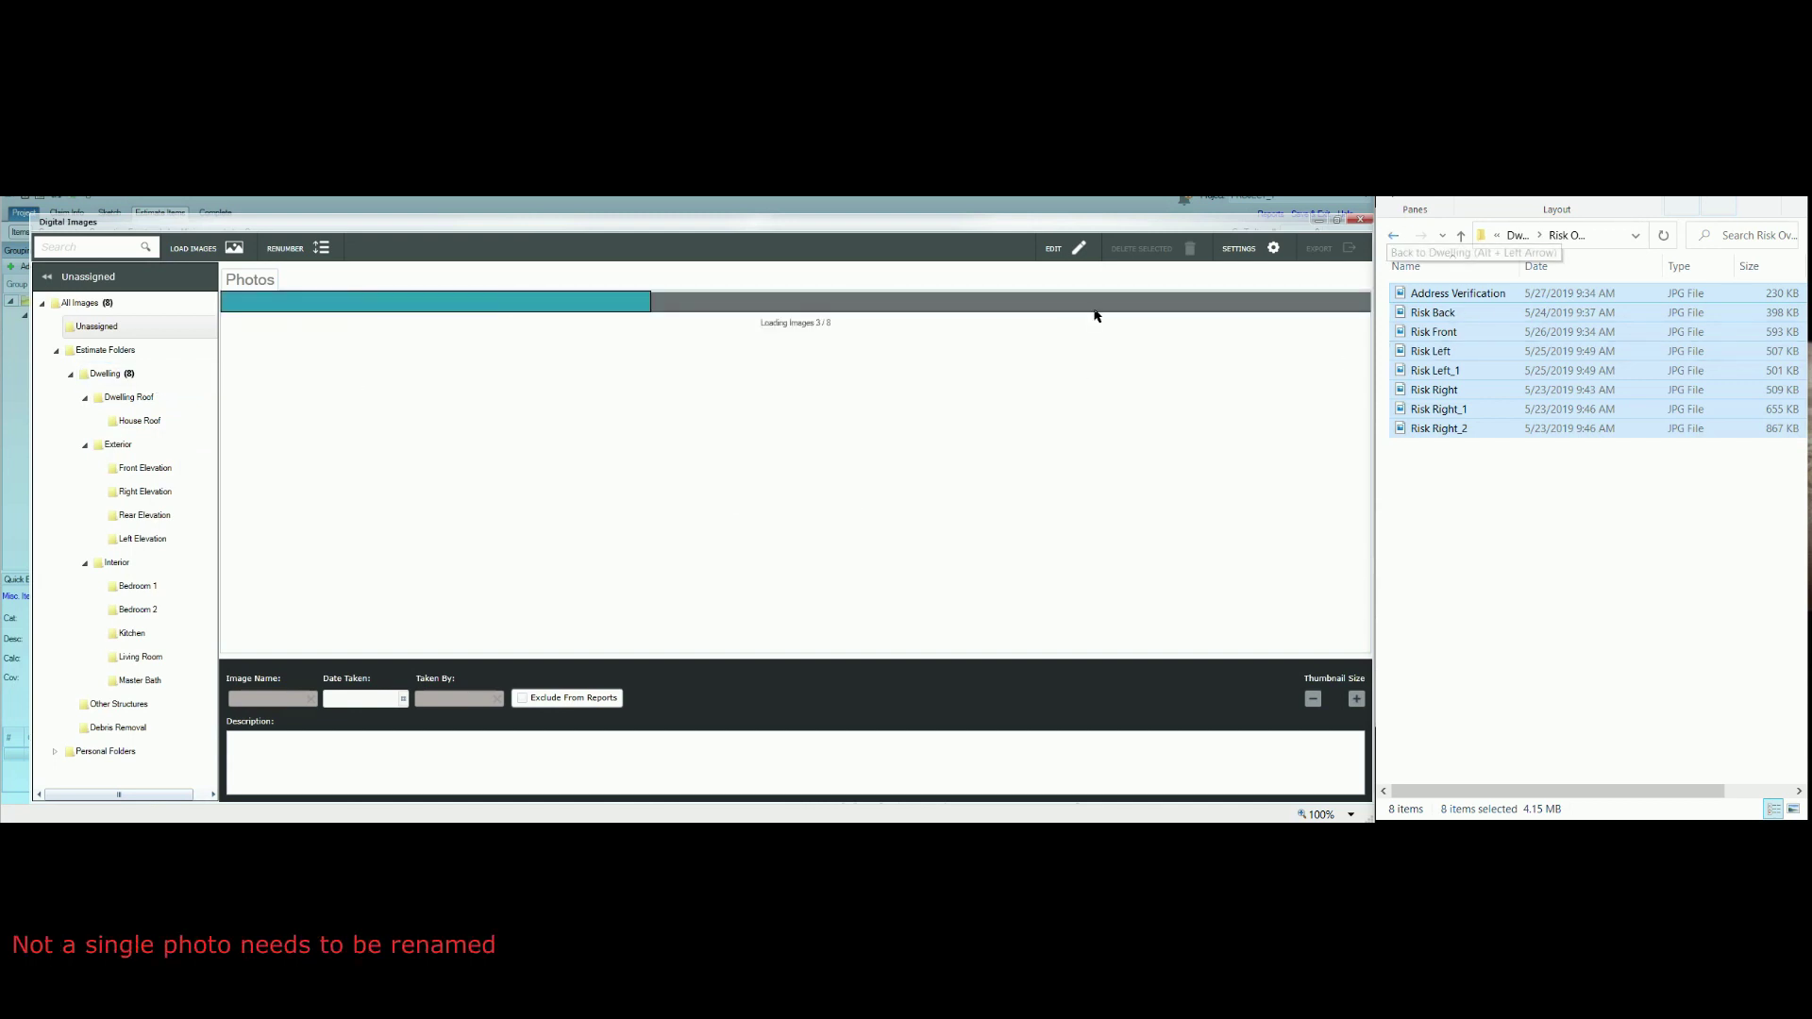
{"action": "left_click", "coordinate": [100, 374]}
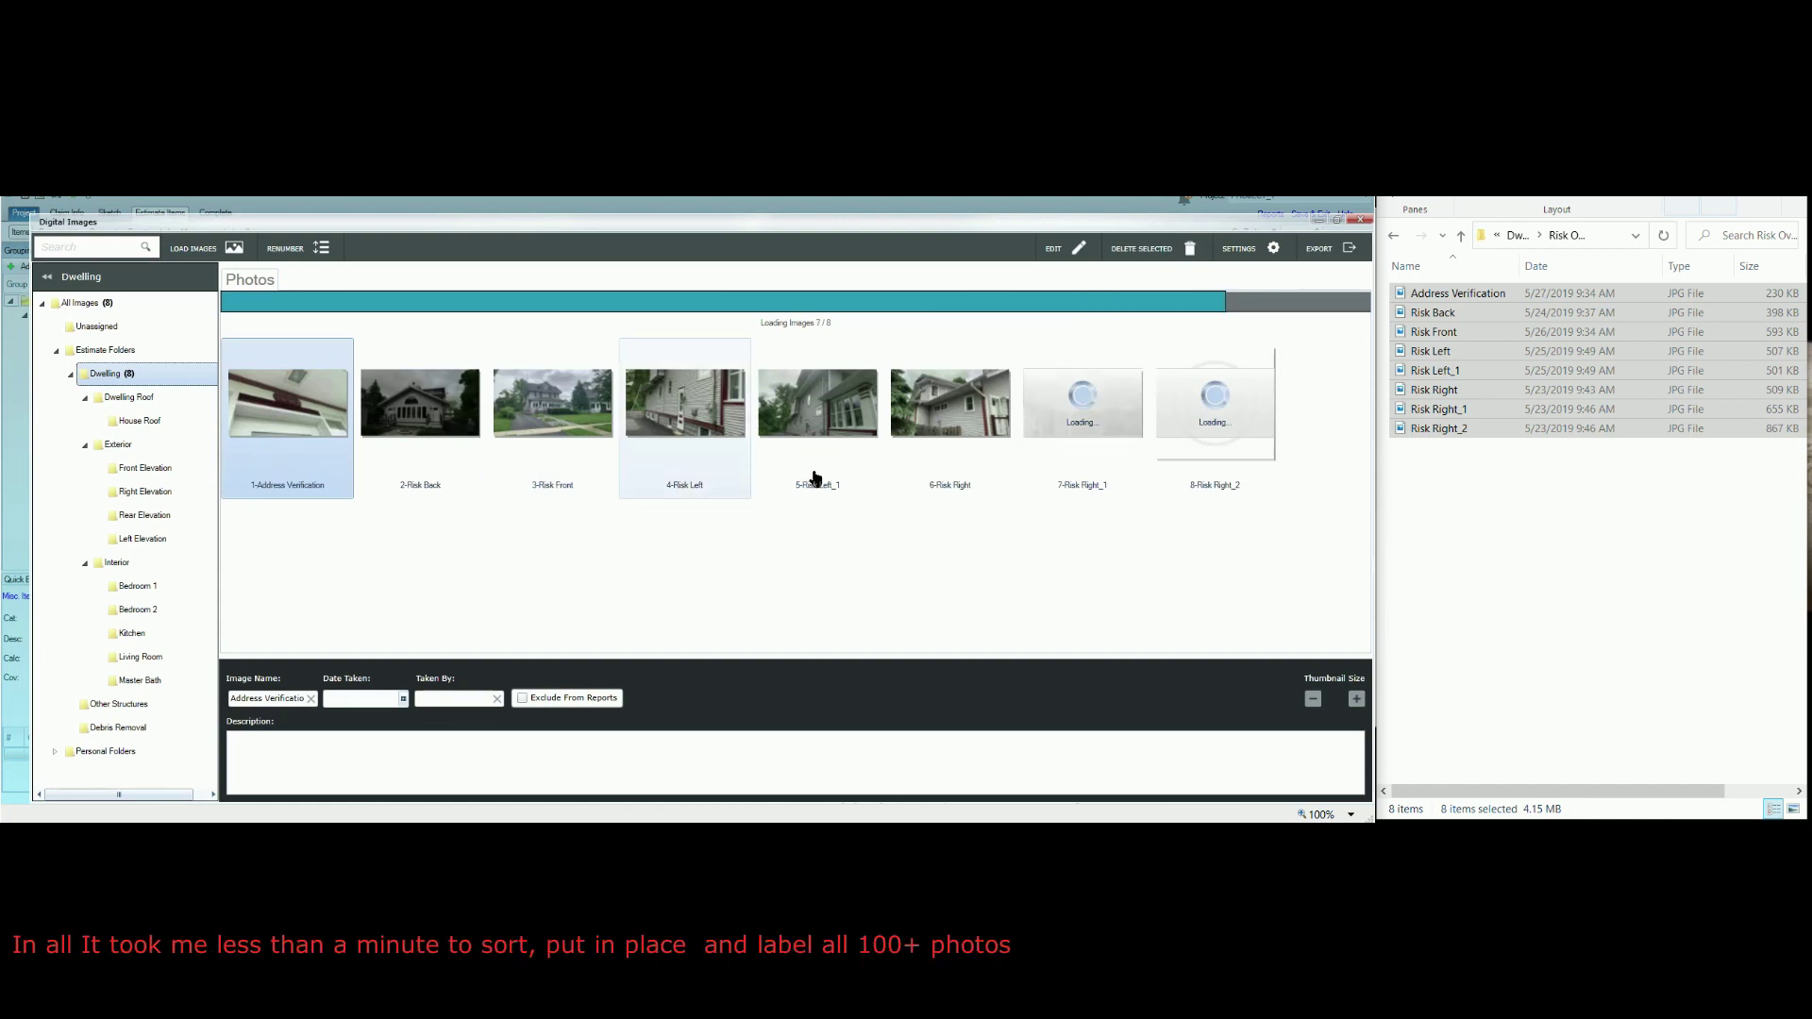
- Load all photos from the Roof folder into the House Roof image folder under Dwelling Roof
{"action": "left_click", "coordinate": [1394, 236]}
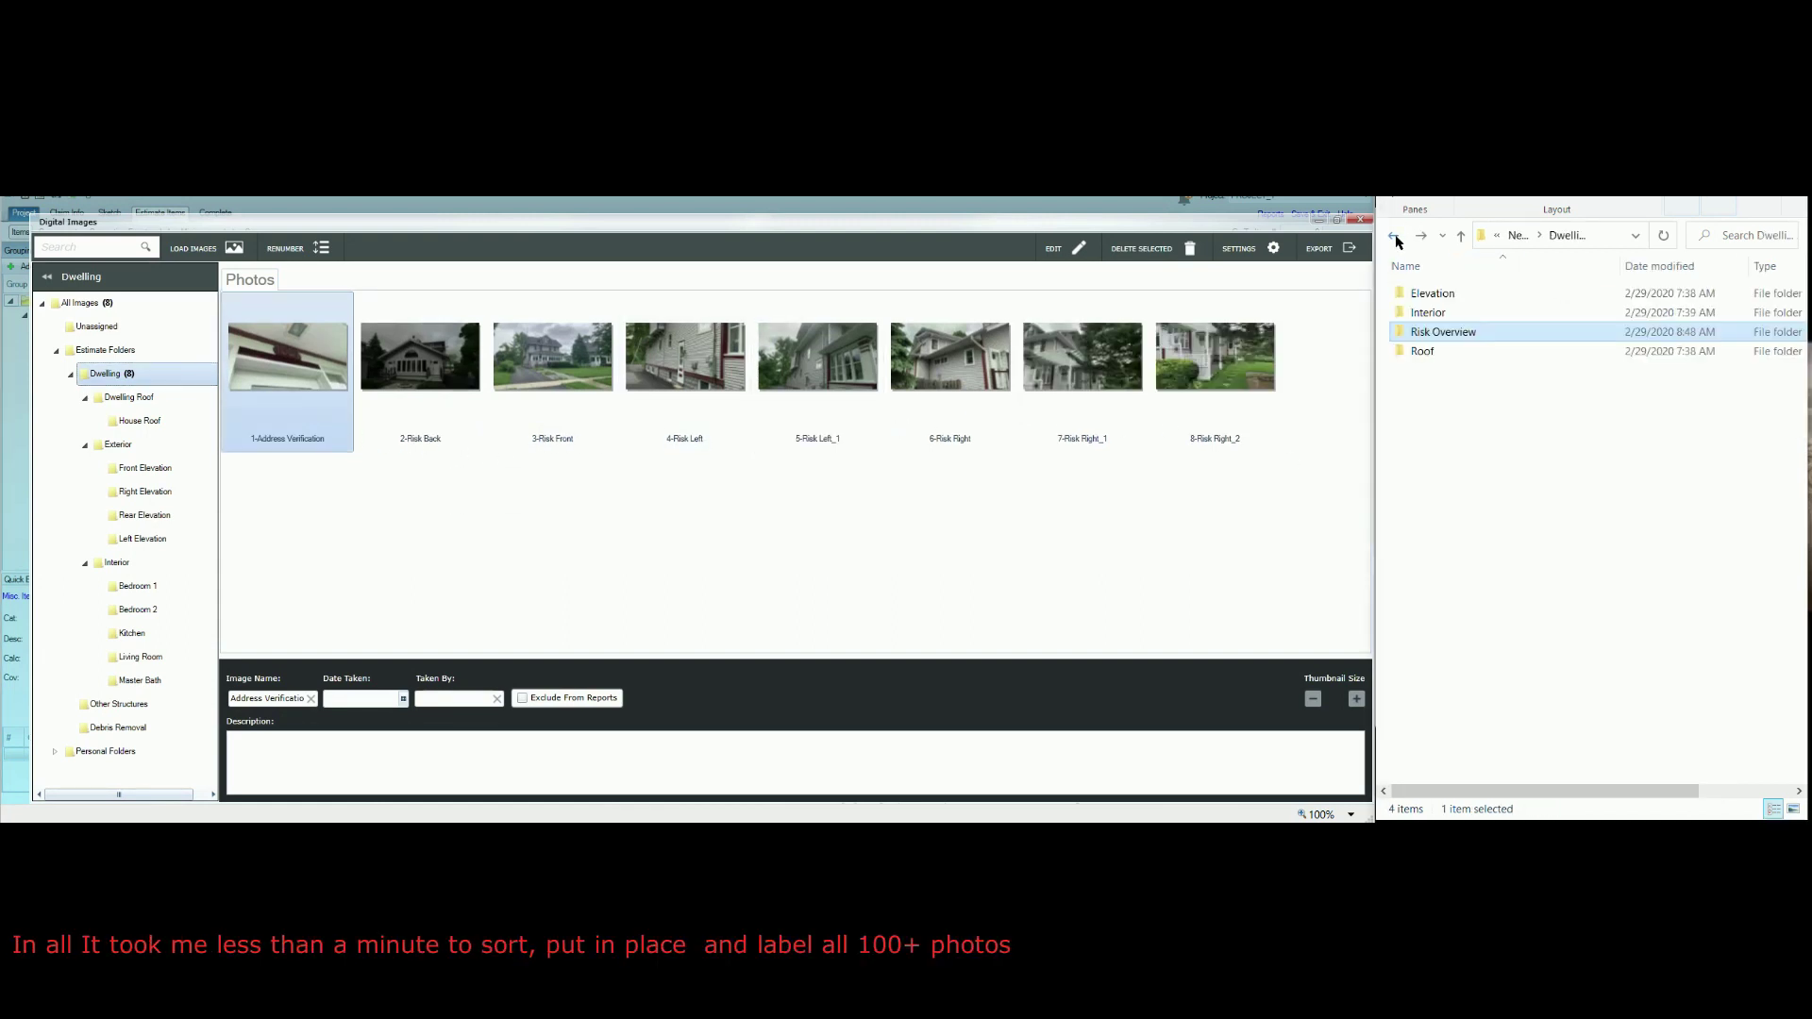
{"action": "double_click", "coordinate": [1425, 357]}
{"action": "key", "text": "ctrl+a"}
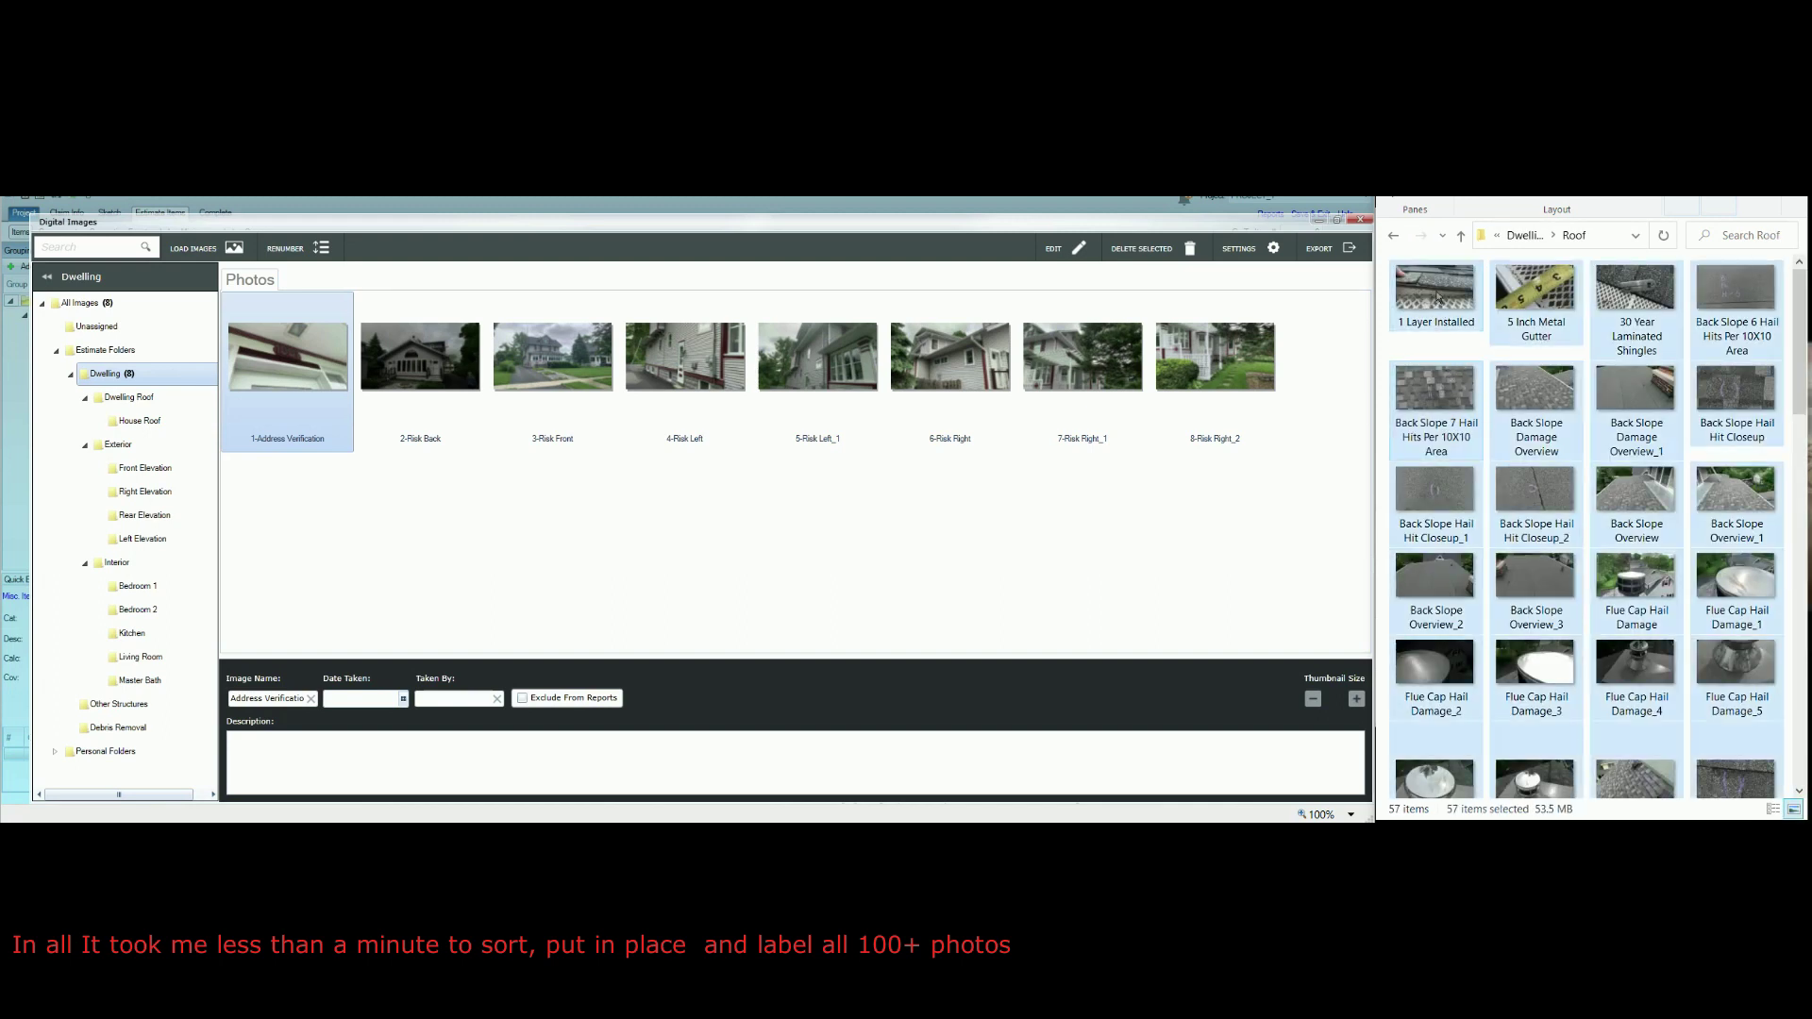
{"action": "left_click", "coordinate": [1773, 809]}
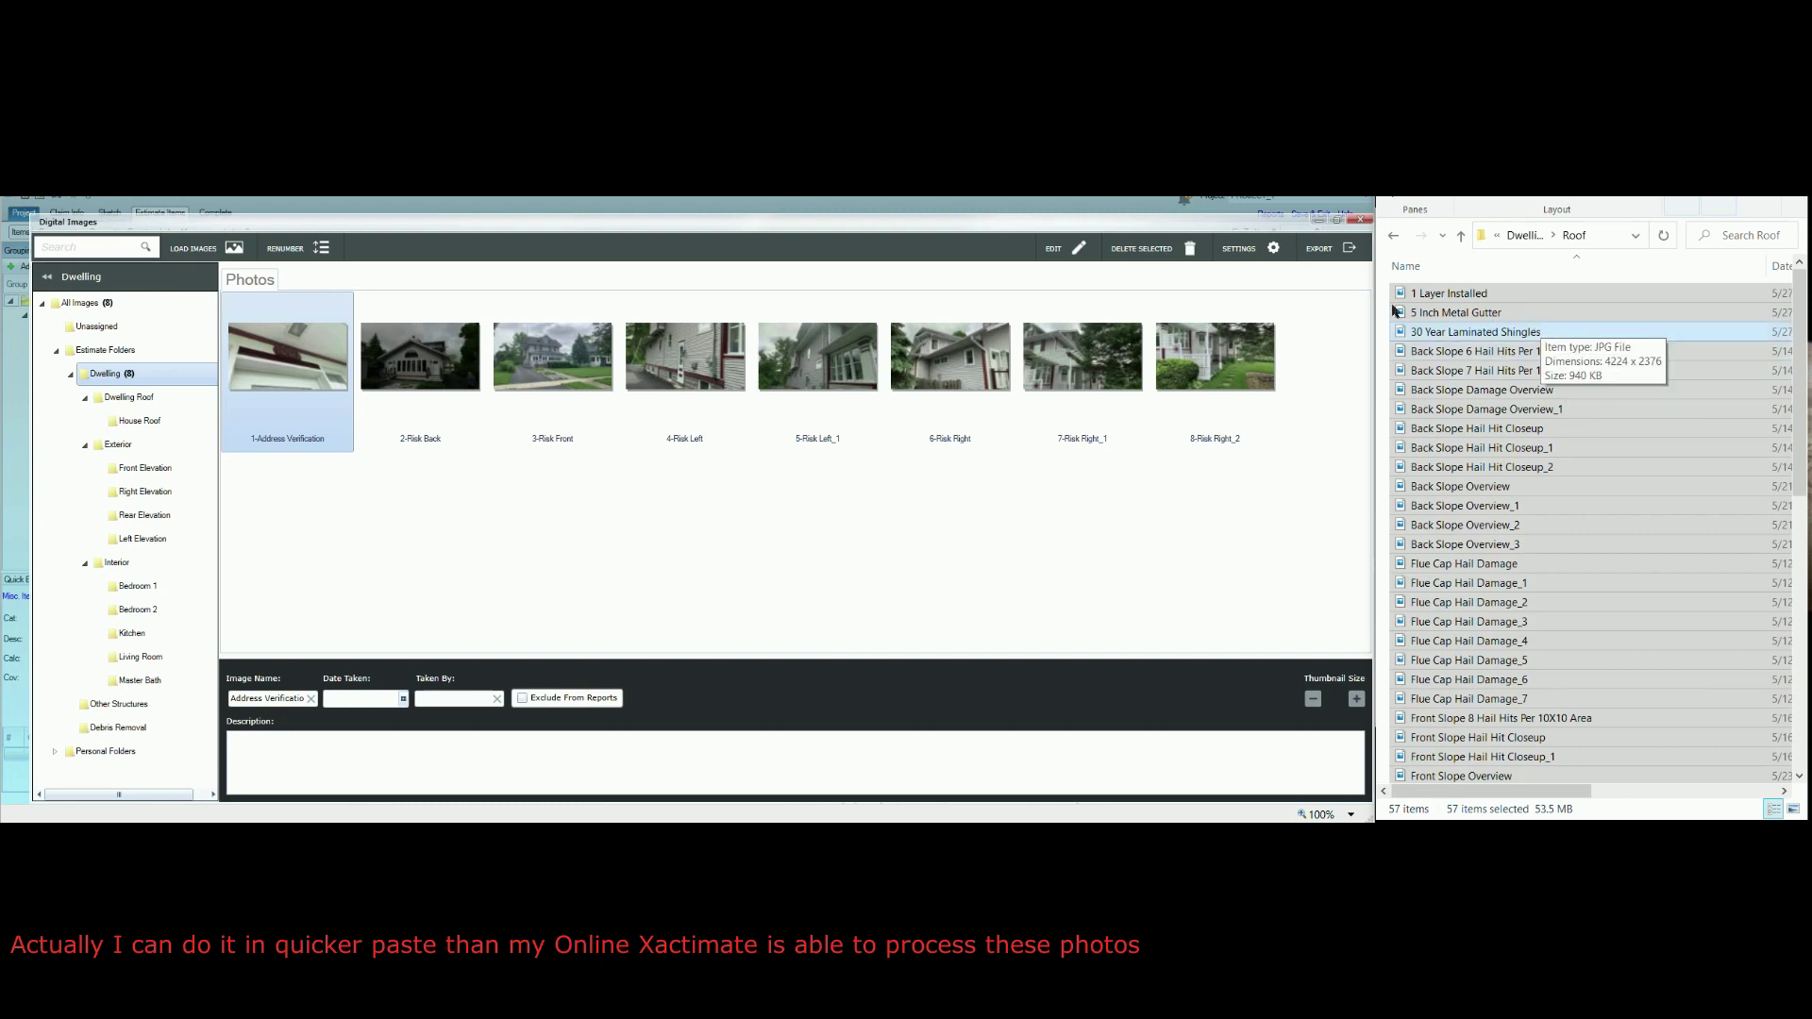
{"action": "left_click_drag", "start_coordinate": [1396, 312], "coordinate": [151, 421]}
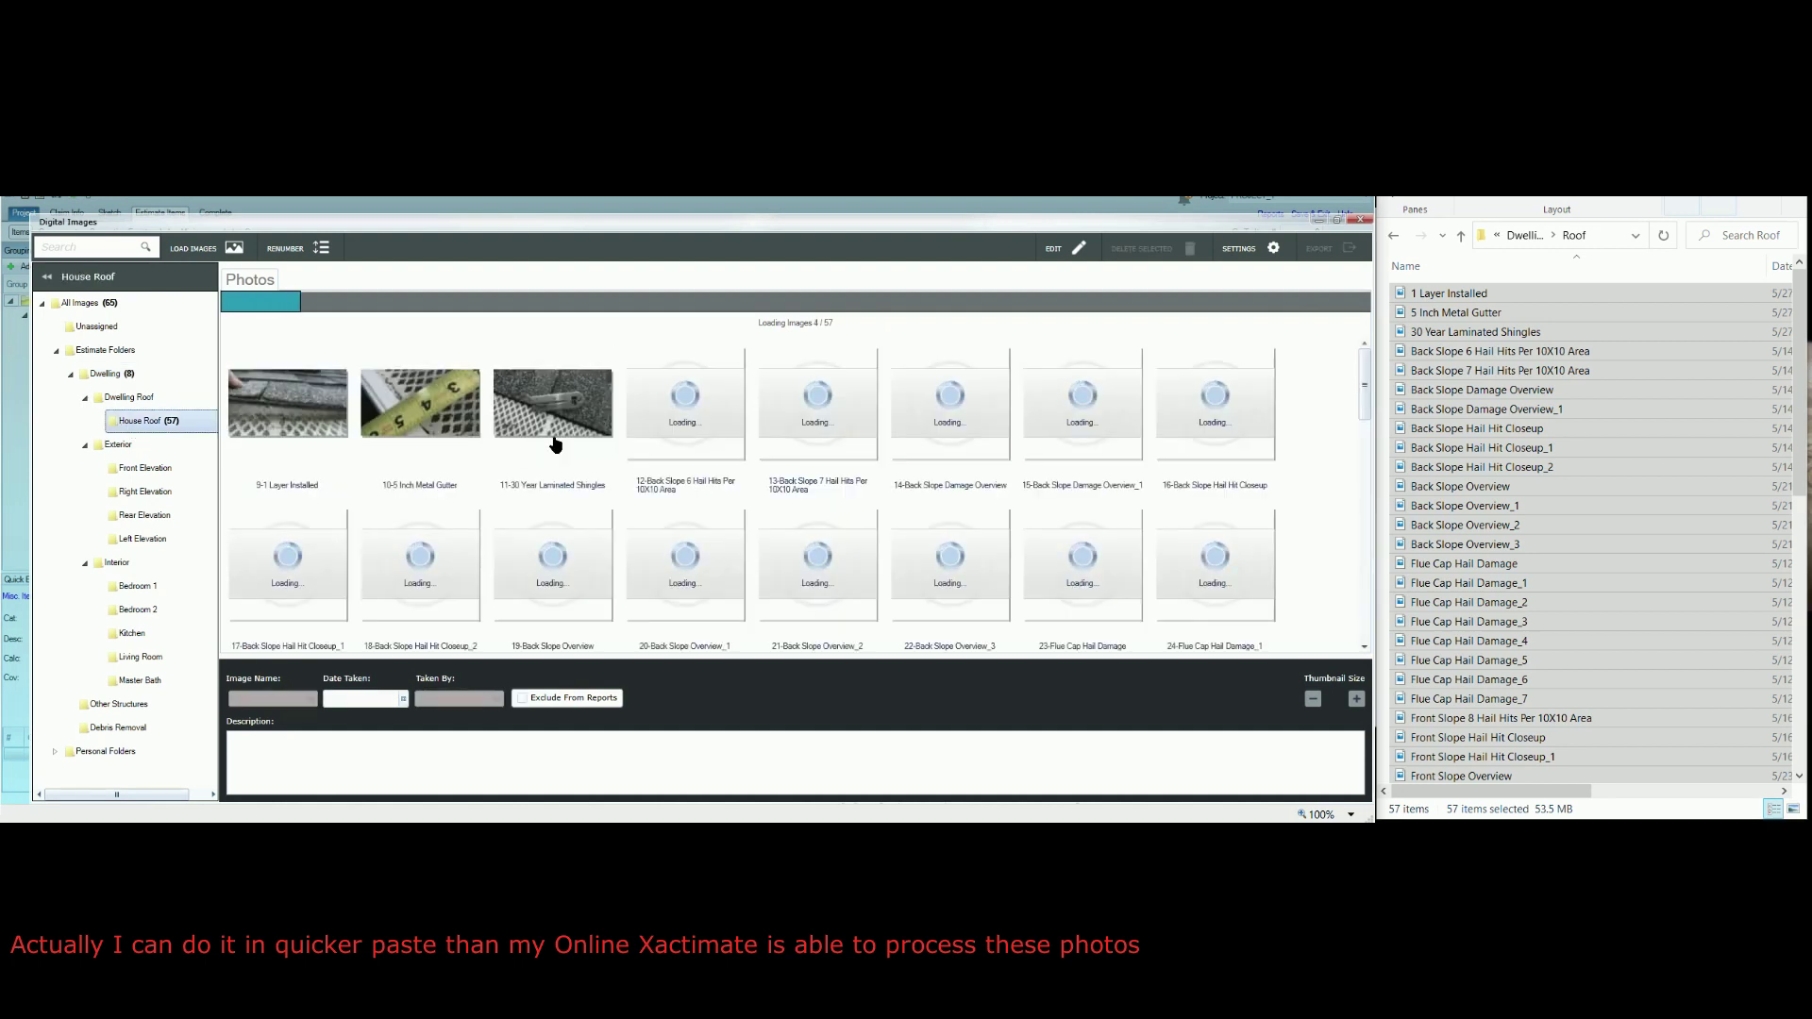
- Open the Elevation photo folder in File Explorer and list its files in Details view
{"action": "left_click", "coordinate": [1394, 236]}
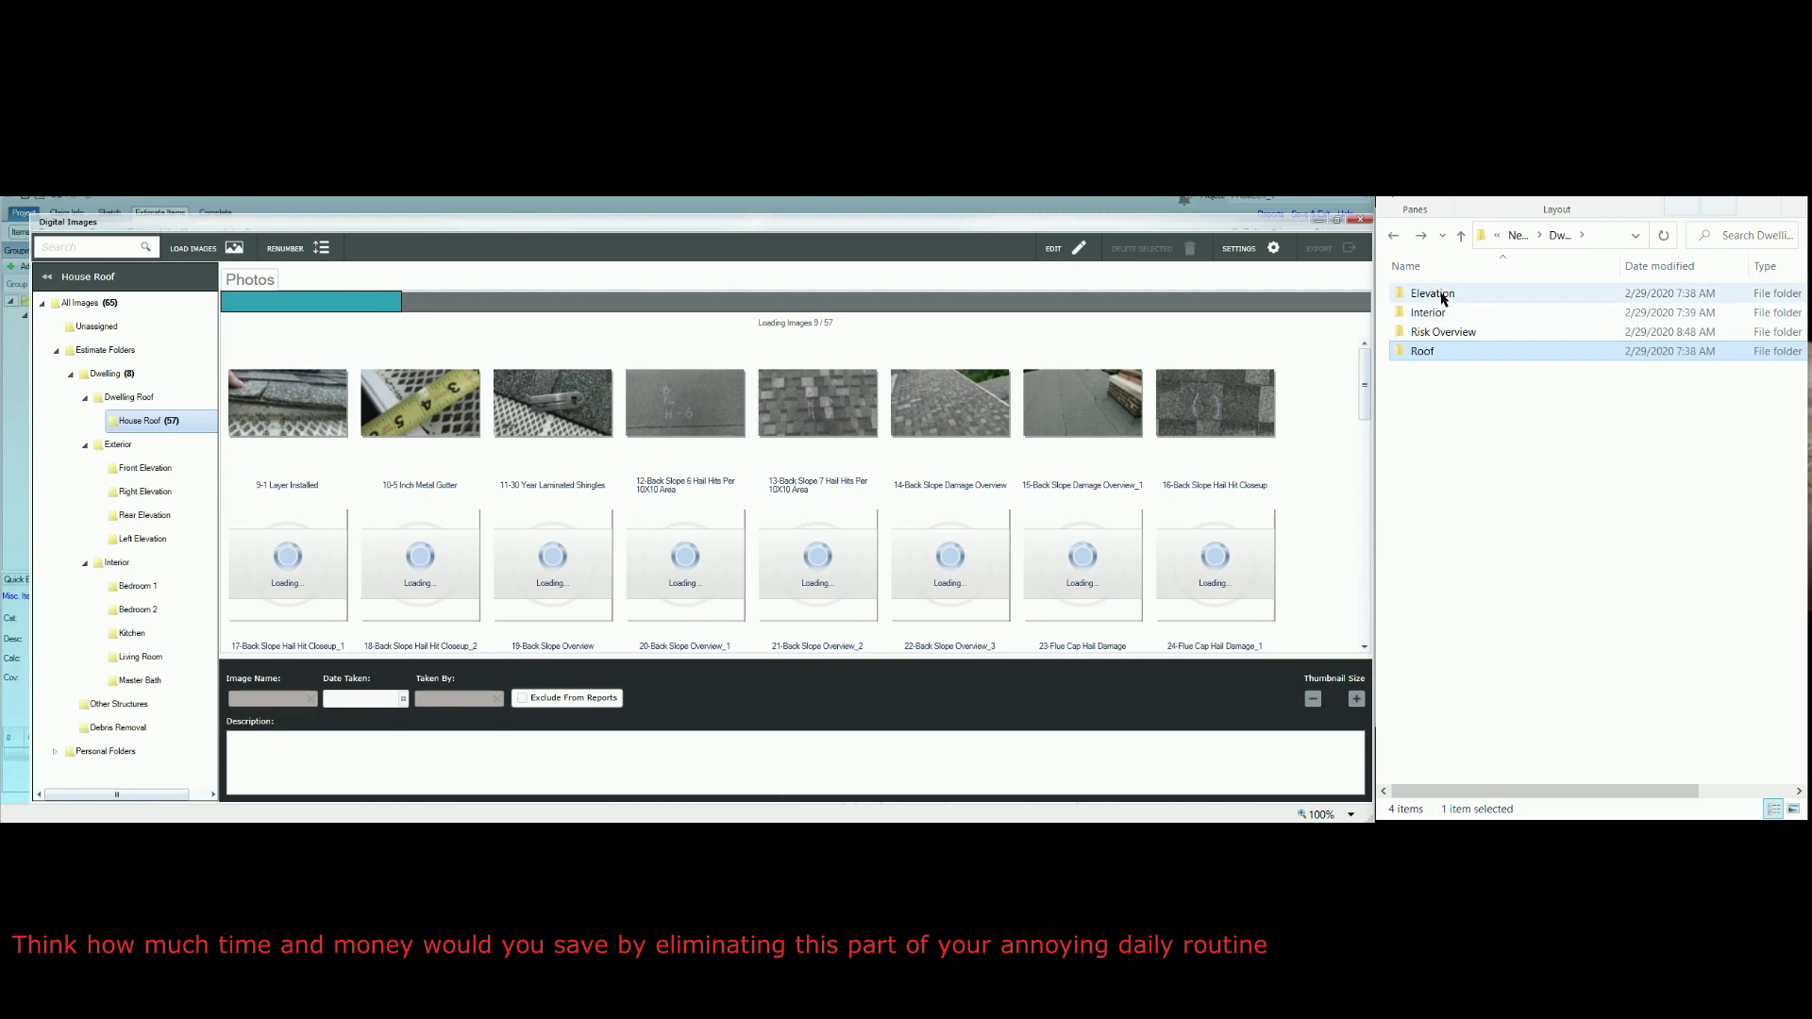
{"action": "left_click", "coordinate": [1442, 299]}
{"action": "double_click", "coordinate": [1442, 299]}
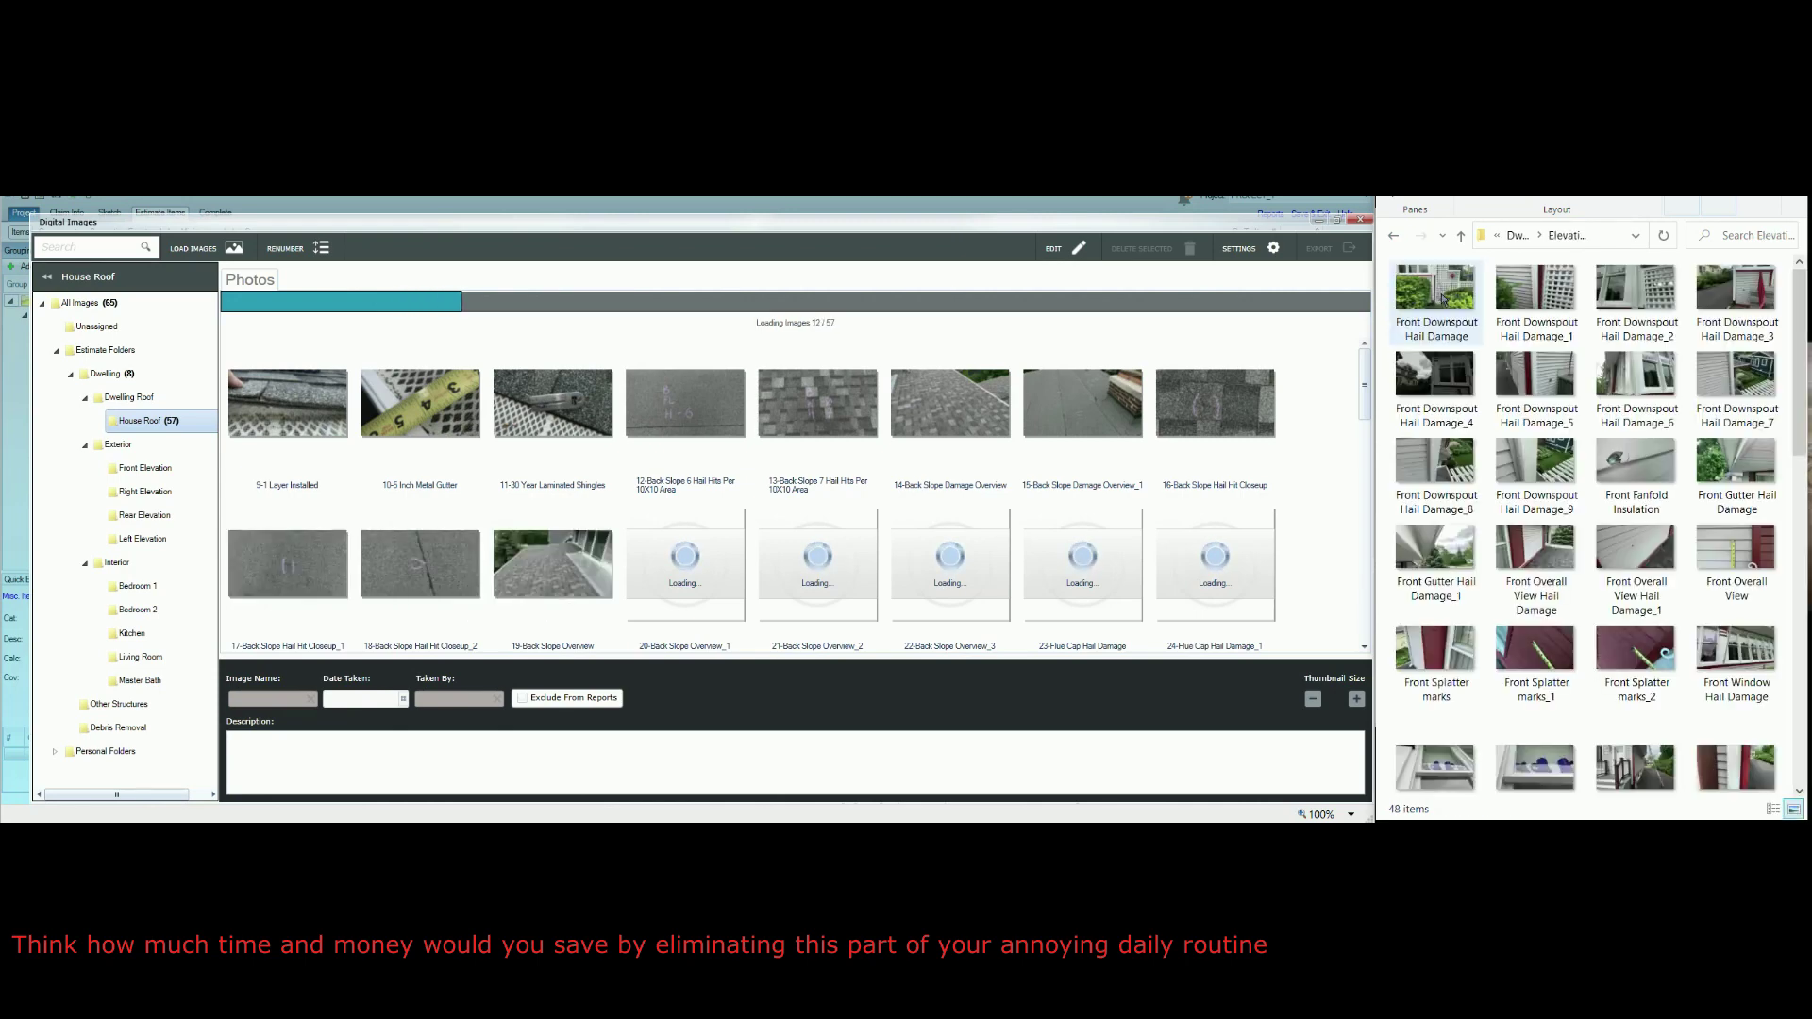
{"action": "left_click", "coordinate": [1774, 811]}
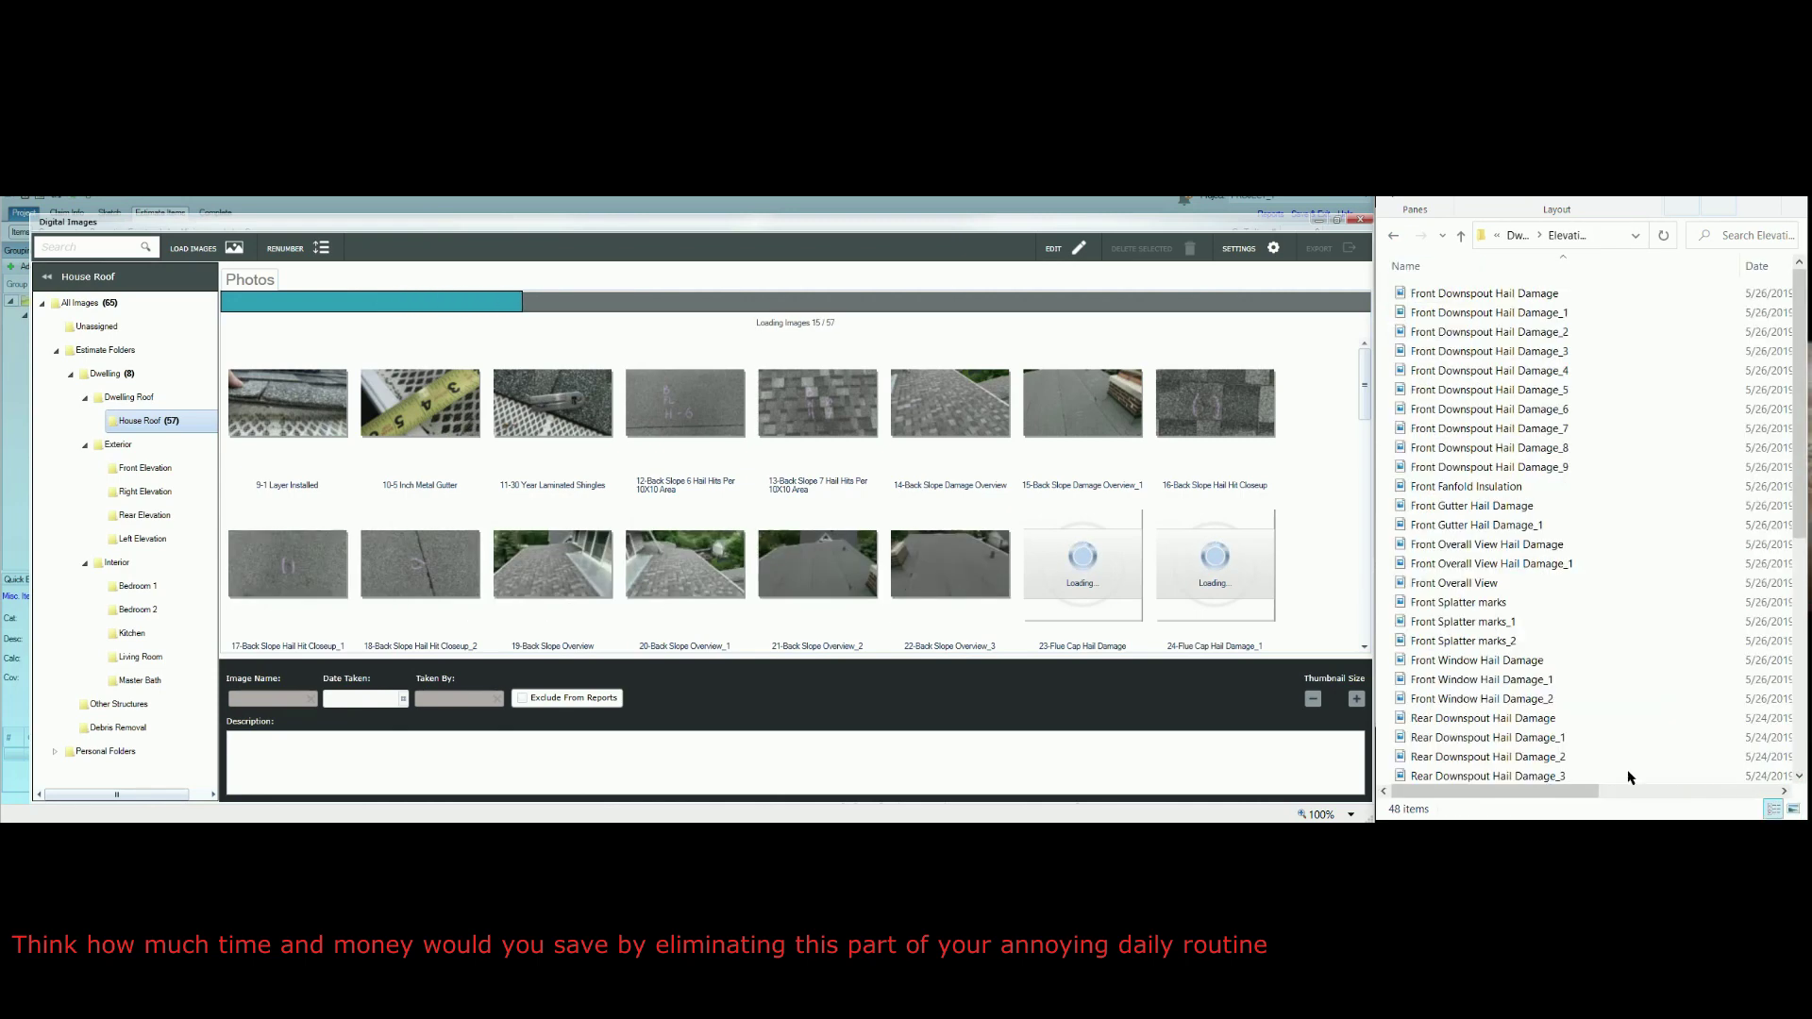
- Load the Front photos, from Front Downspout Hail Damage through Front Window Hail Damage_2, into the Front Elevation image folder
{"action": "left_click", "coordinate": [1519, 298]}
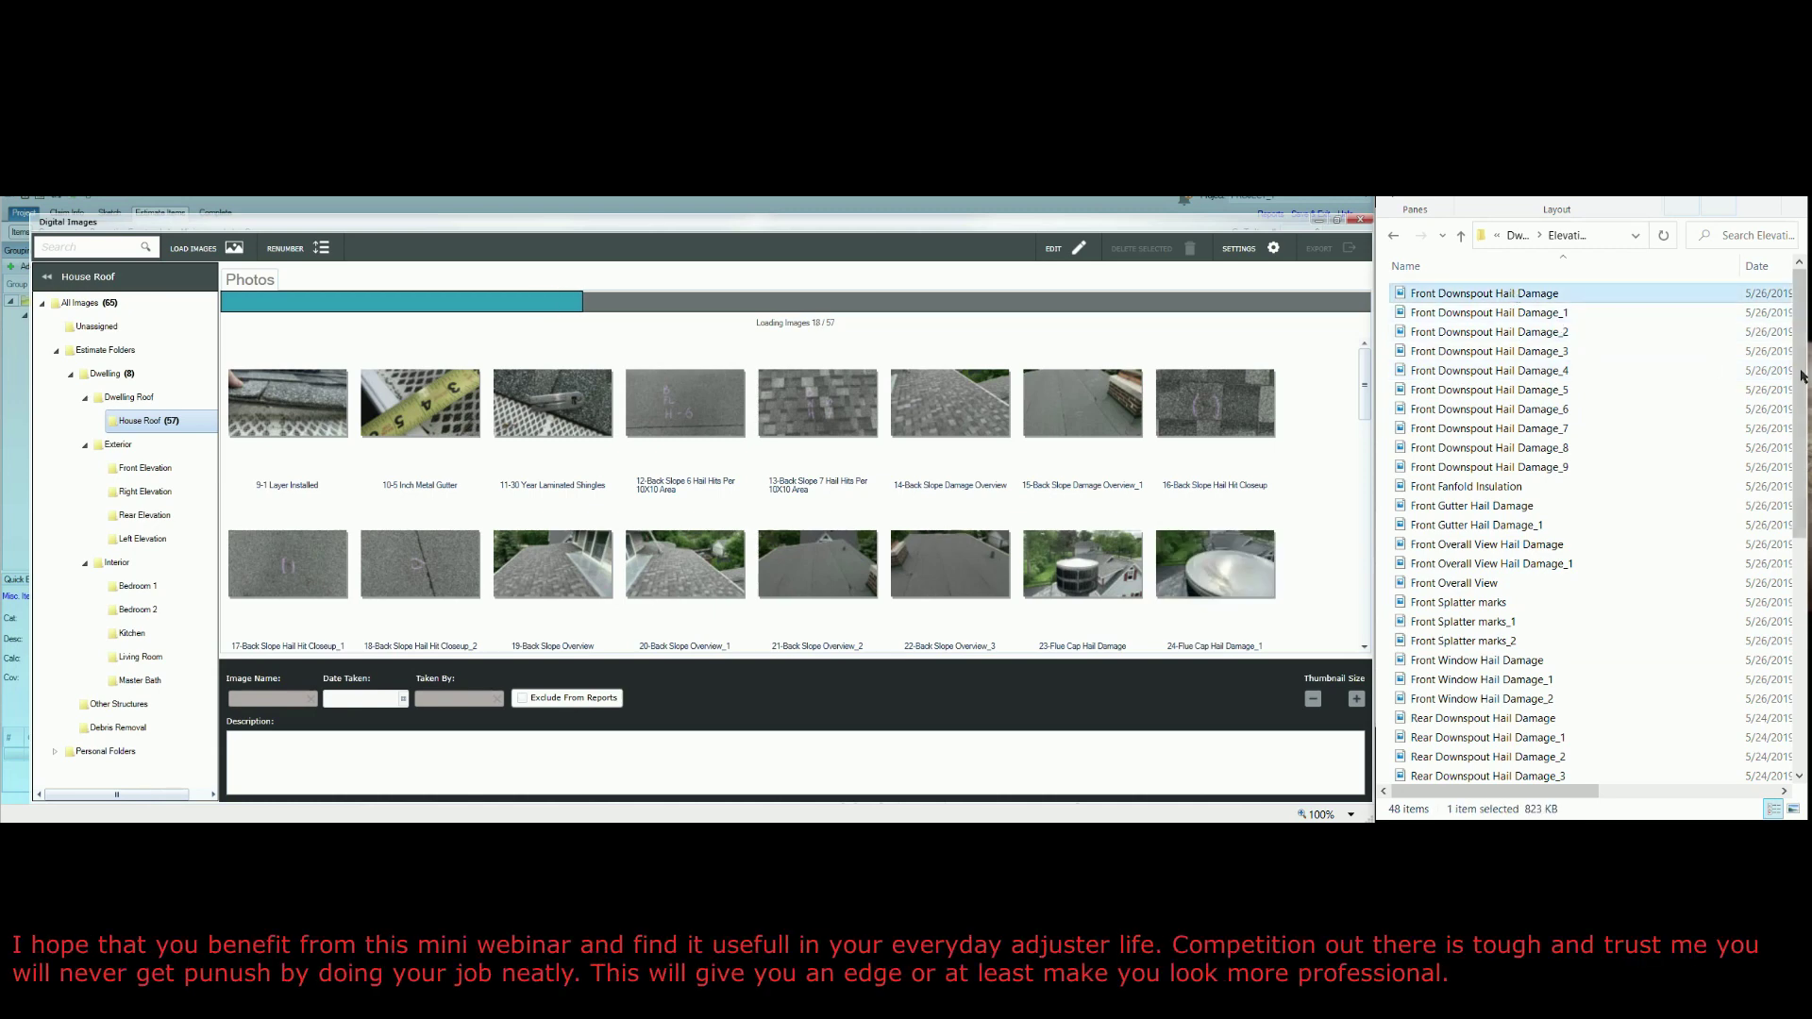
{"action": "key", "text": "shift+Down"}
{"action": "key", "text": "shift+Down"}
{"action": "key", "text": "shift+Down"}
{"action": "key", "text": "shift+Down"}
{"action": "key", "text": "shift+Down"}
{"action": "key", "text": "shift+Down"}
{"action": "key", "text": "shift+Down"}
{"action": "key", "text": "shift+Down"}
{"action": "key", "text": "shift+Down"}
{"action": "key", "text": "shift+Down"}
{"action": "key", "text": "shift+Down"}
{"action": "key", "text": "shift+Down"}
{"action": "key", "text": "shift+Down"}
{"action": "key", "text": "shift+Down"}
{"action": "key", "text": "shift+Down"}
{"action": "key", "text": "shift+Down"}
{"action": "key", "text": "shift+Down"}
{"action": "key", "text": "shift+Down"}
{"action": "key", "text": "shift+Down"}
{"action": "key", "text": "shift+Down"}
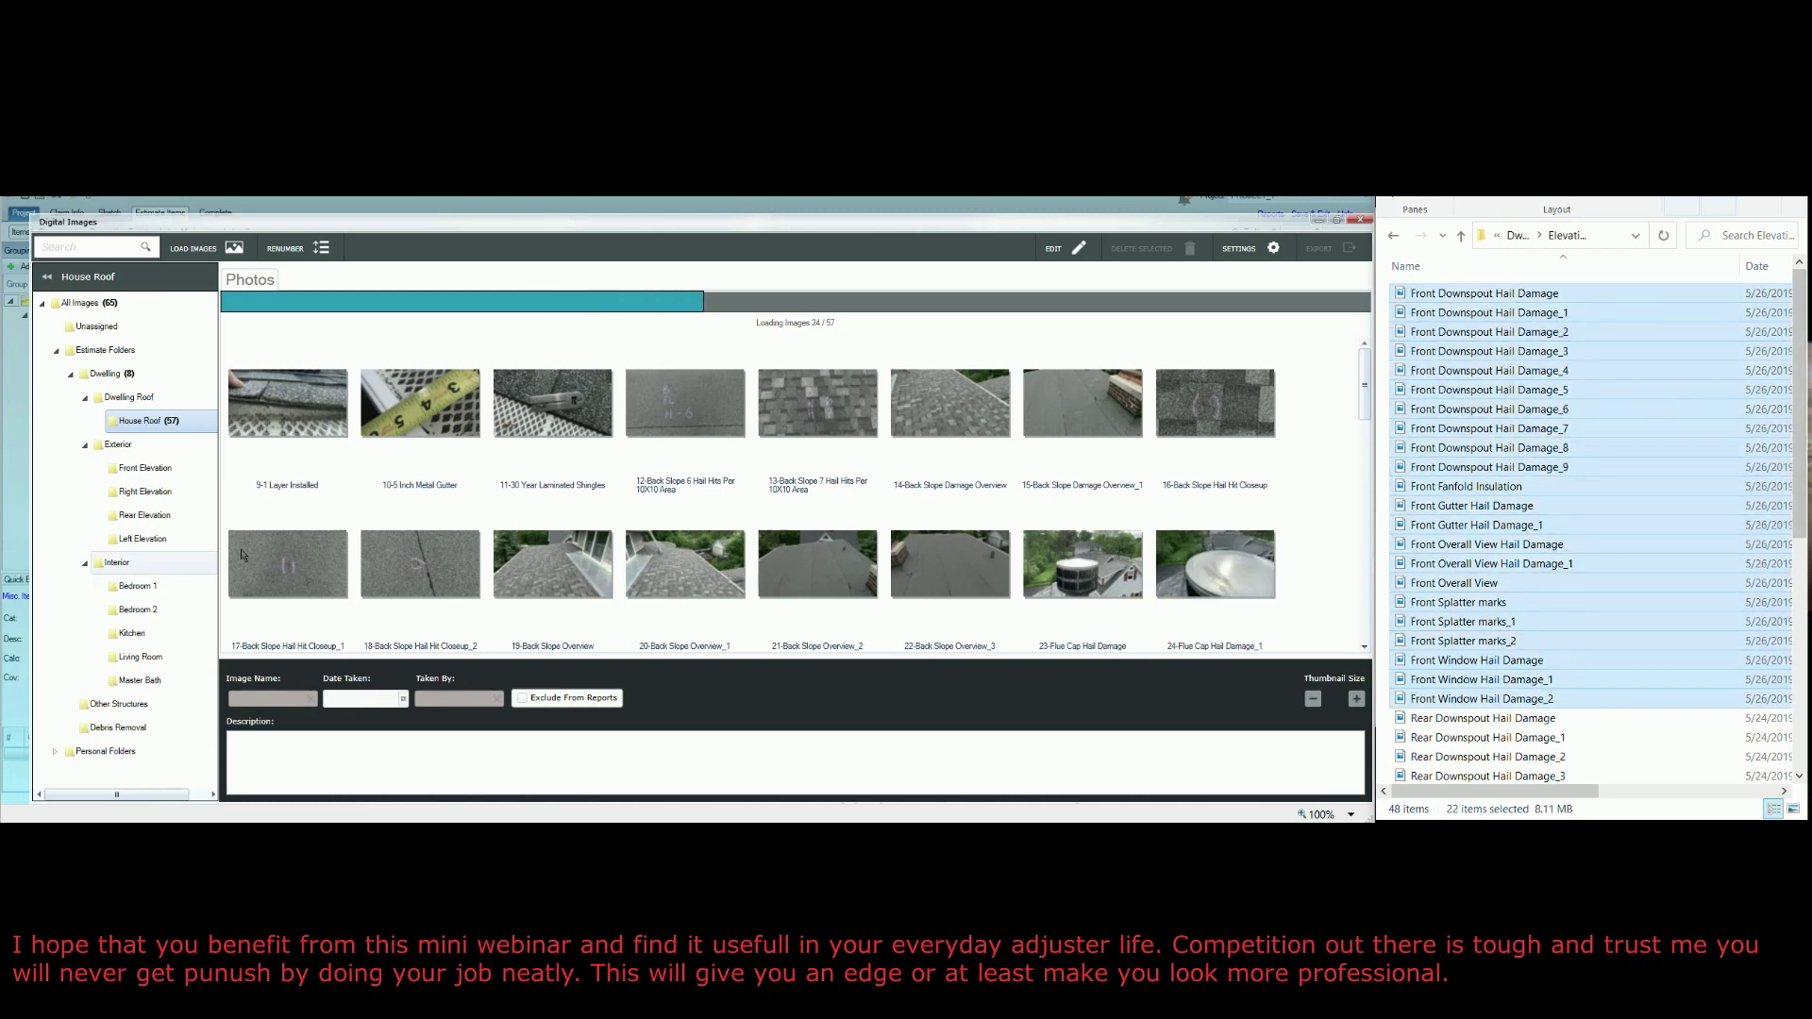
{"action": "left_click_drag", "start_coordinate": [165, 508], "coordinate": [144, 471]}
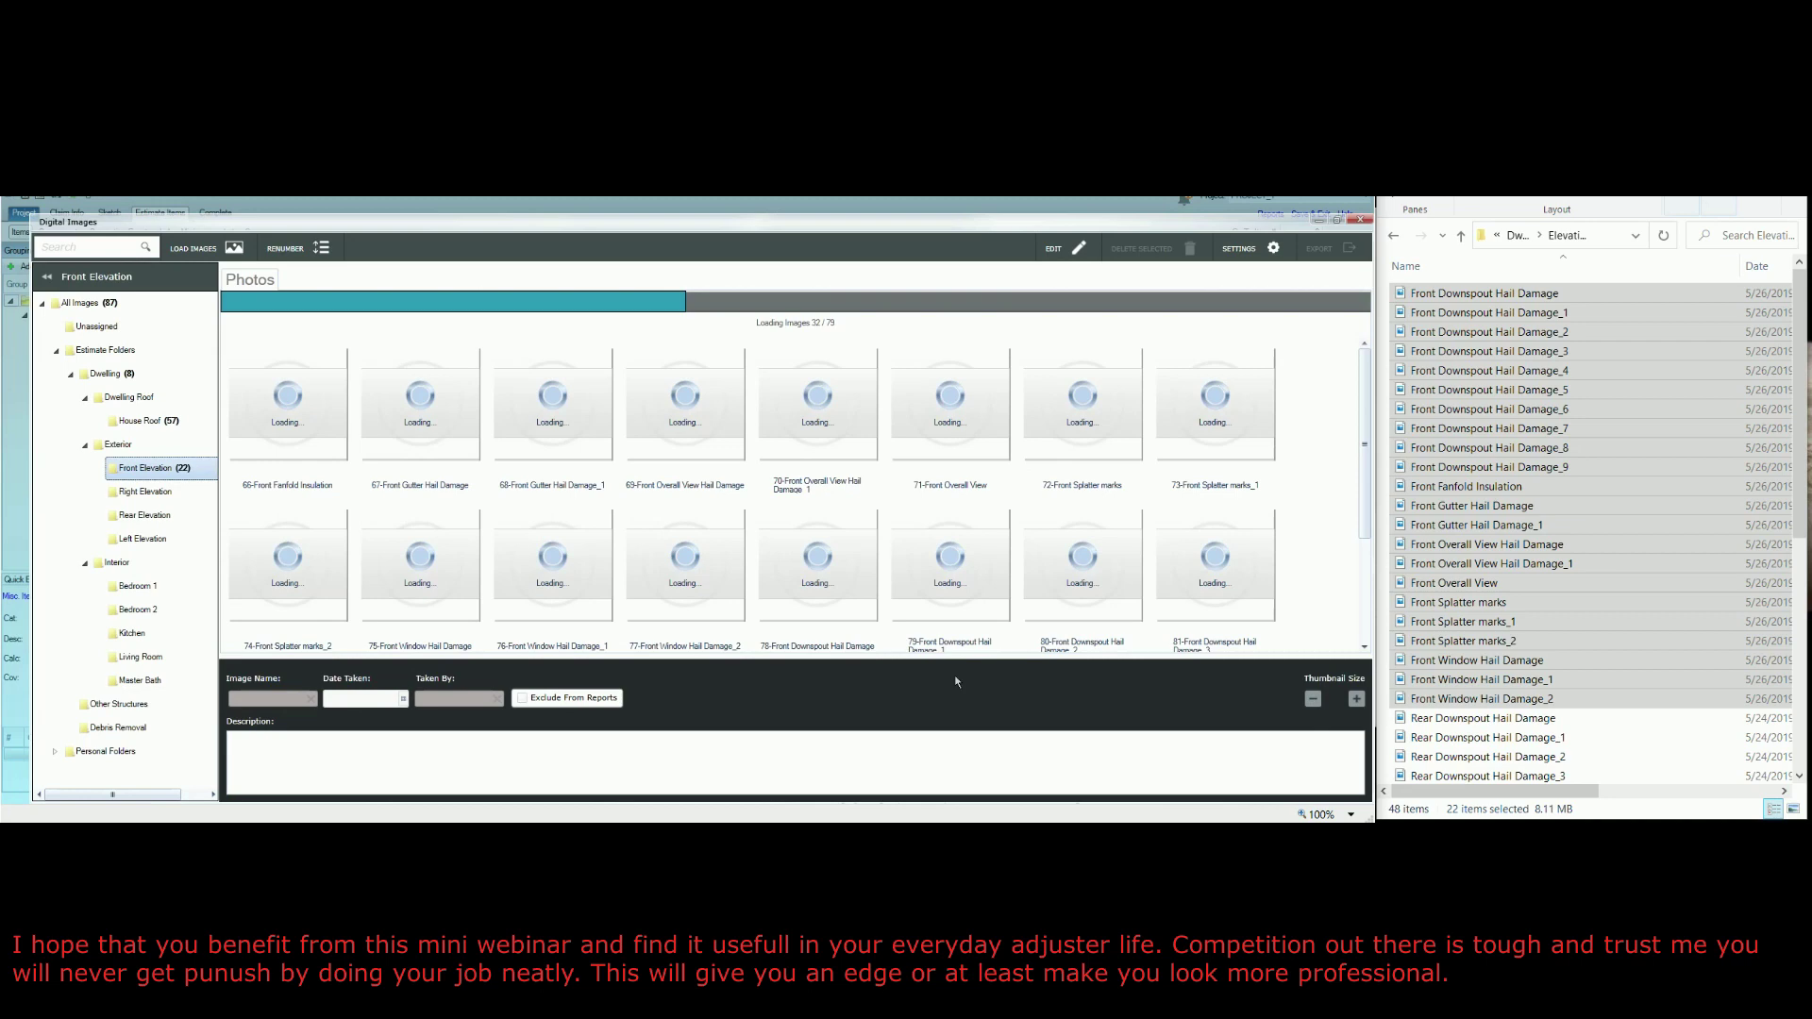
- Load the Rear photos, from Rear Downspout Hail Damage through Rear Gutter Hail Damage_1, into the Rear Elevation image folder
{"action": "left_click", "coordinate": [1510, 718]}
{"action": "scroll", "coordinate": [1605, 585], "scroll_direction": "down", "scroll_amount": 5}
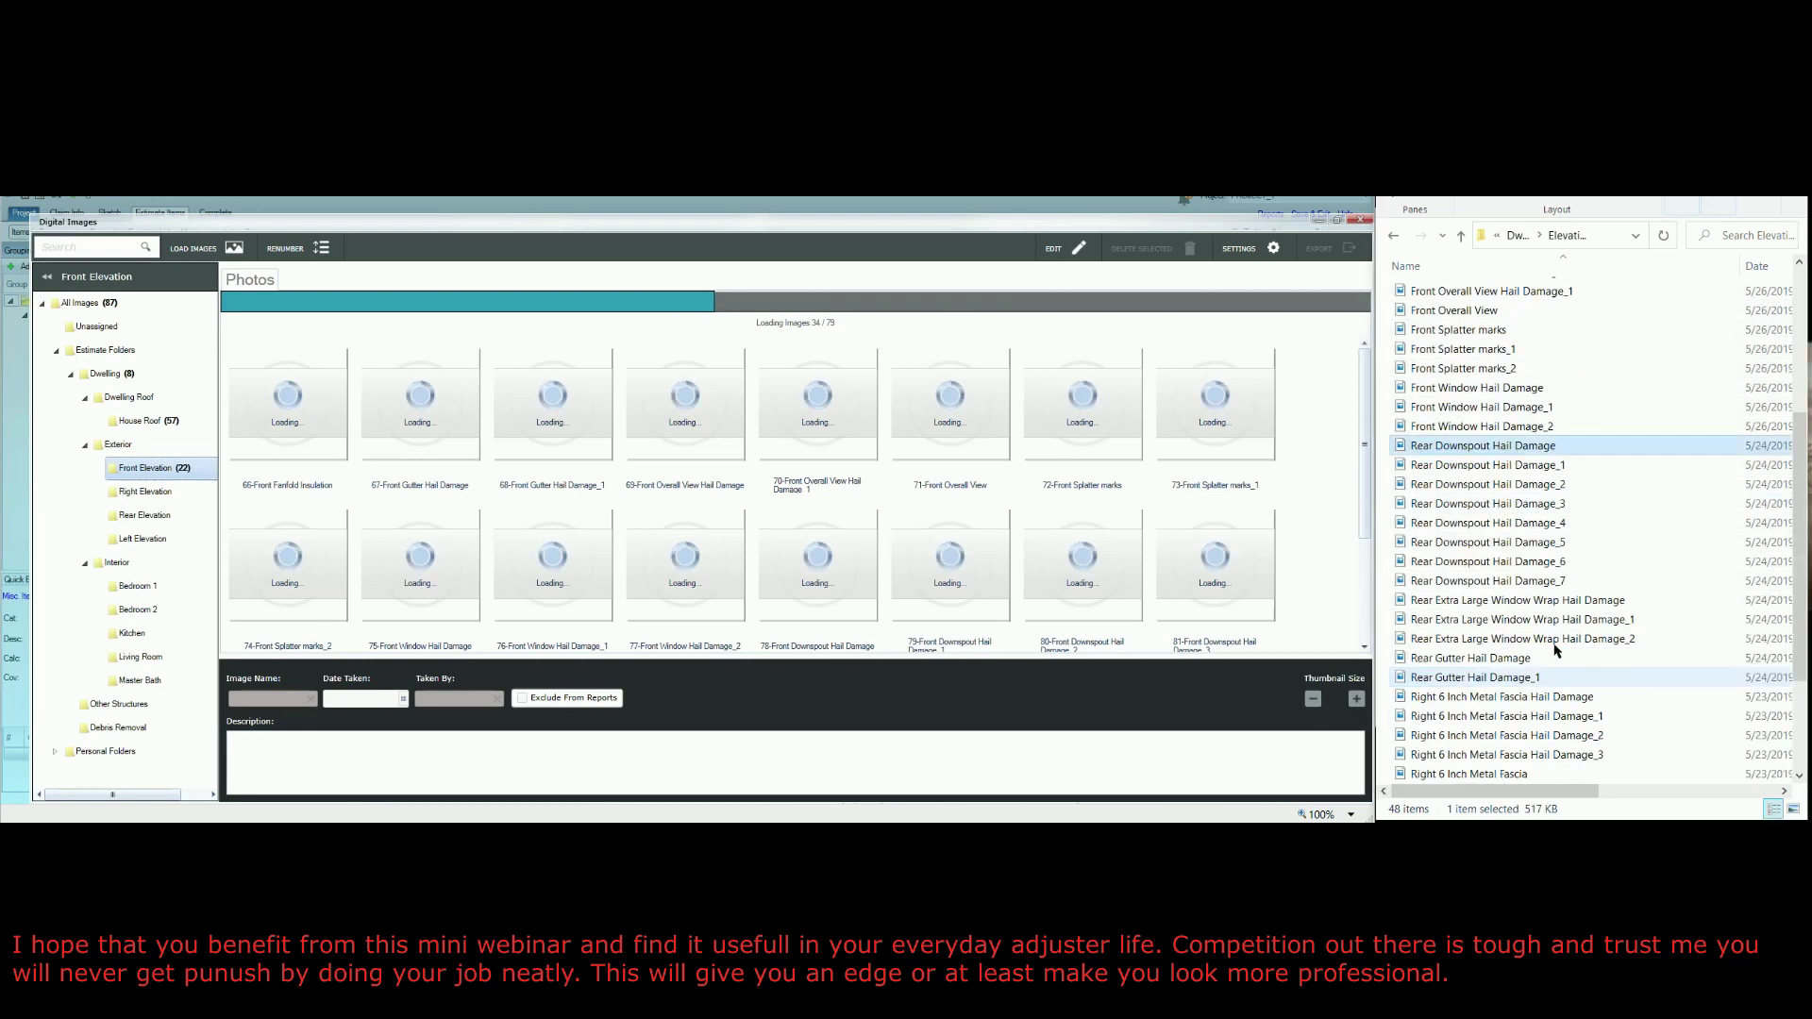
{"action": "key", "text": "shift+Down"}
{"action": "key", "text": "shift+Down"}
{"action": "key", "text": "shift+Down"}
{"action": "key", "text": "shift+Down"}
{"action": "key", "text": "shift+Down"}
{"action": "key", "text": "shift+Down"}
{"action": "key", "text": "shift+Down"}
{"action": "key", "text": "shift+Down"}
{"action": "key", "text": "shift+Down"}
{"action": "key", "text": "shift+Down"}
{"action": "key", "text": "shift+Down"}
{"action": "key", "text": "shift+Down"}
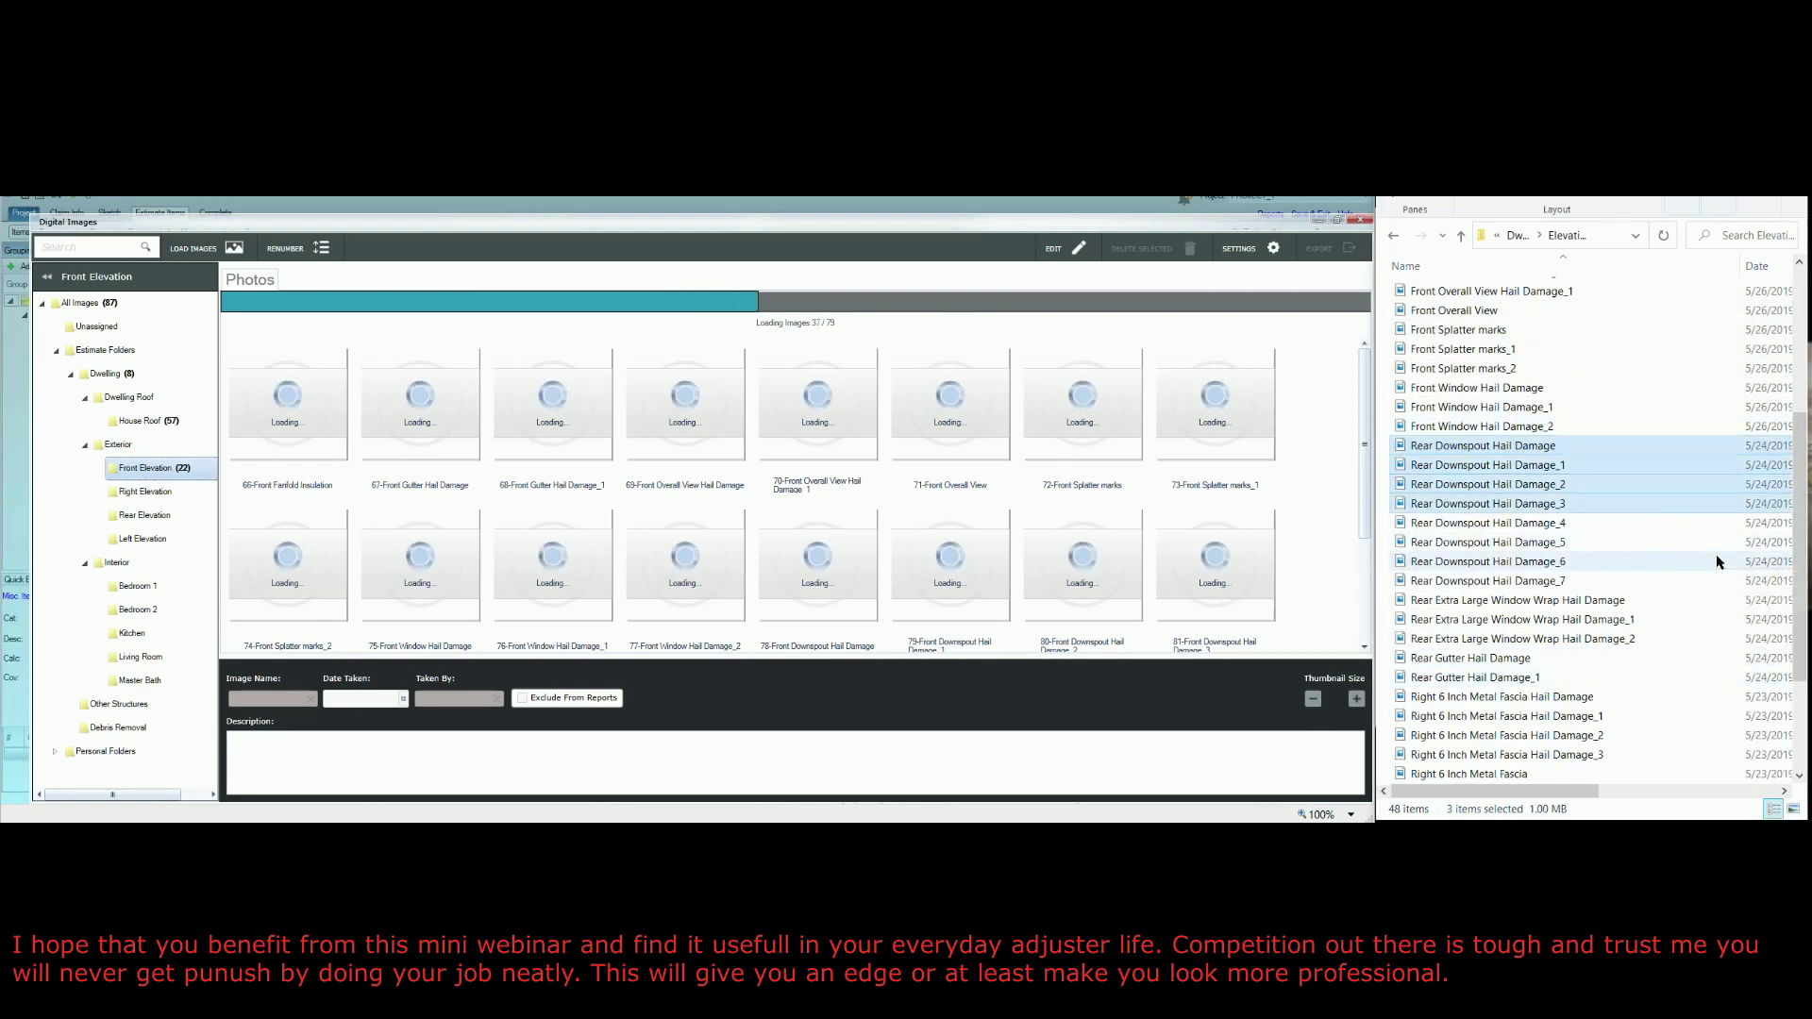
{"action": "left_click_drag", "start_coordinate": [1444, 541], "coordinate": [148, 515]}
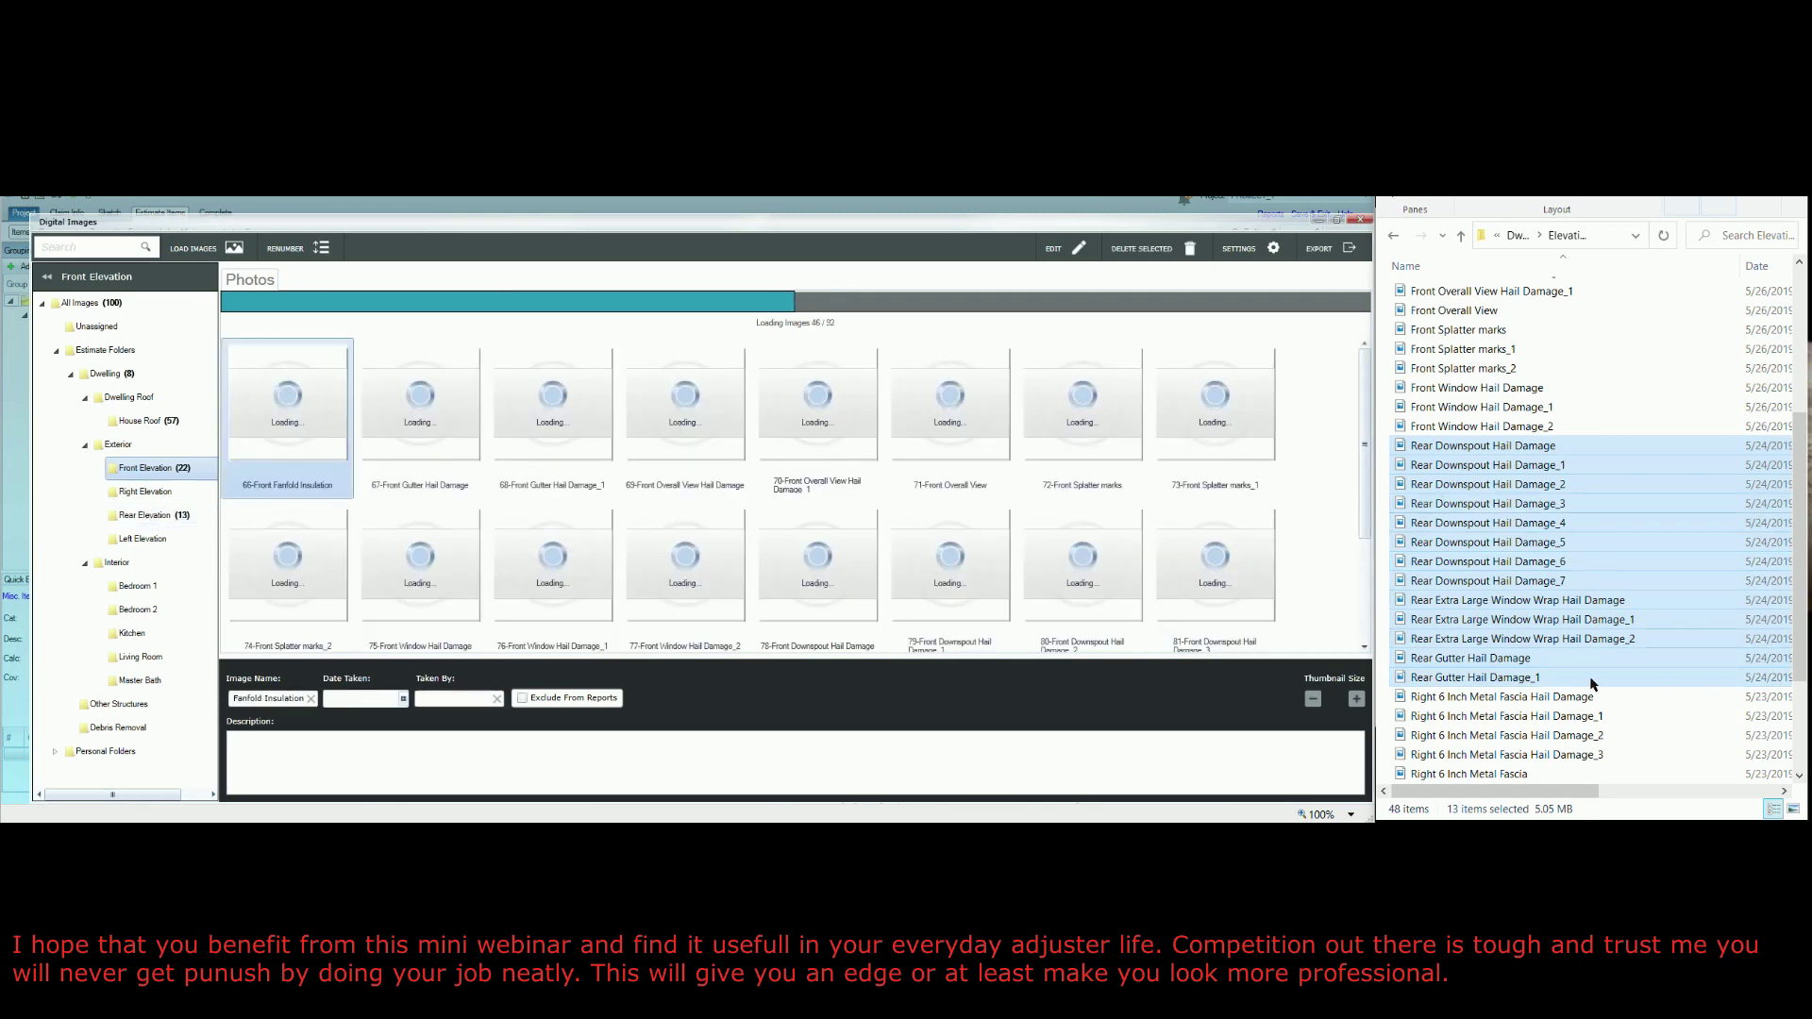
- Select the Right photos in the Elevation folder, from Right 6 Inch Metal Fascia Hail Damage through Right Window Screen Hail Damage
{"action": "left_click", "coordinate": [1491, 697]}
{"action": "scroll", "coordinate": [1558, 566], "scroll_direction": "down", "scroll_amount": 3}
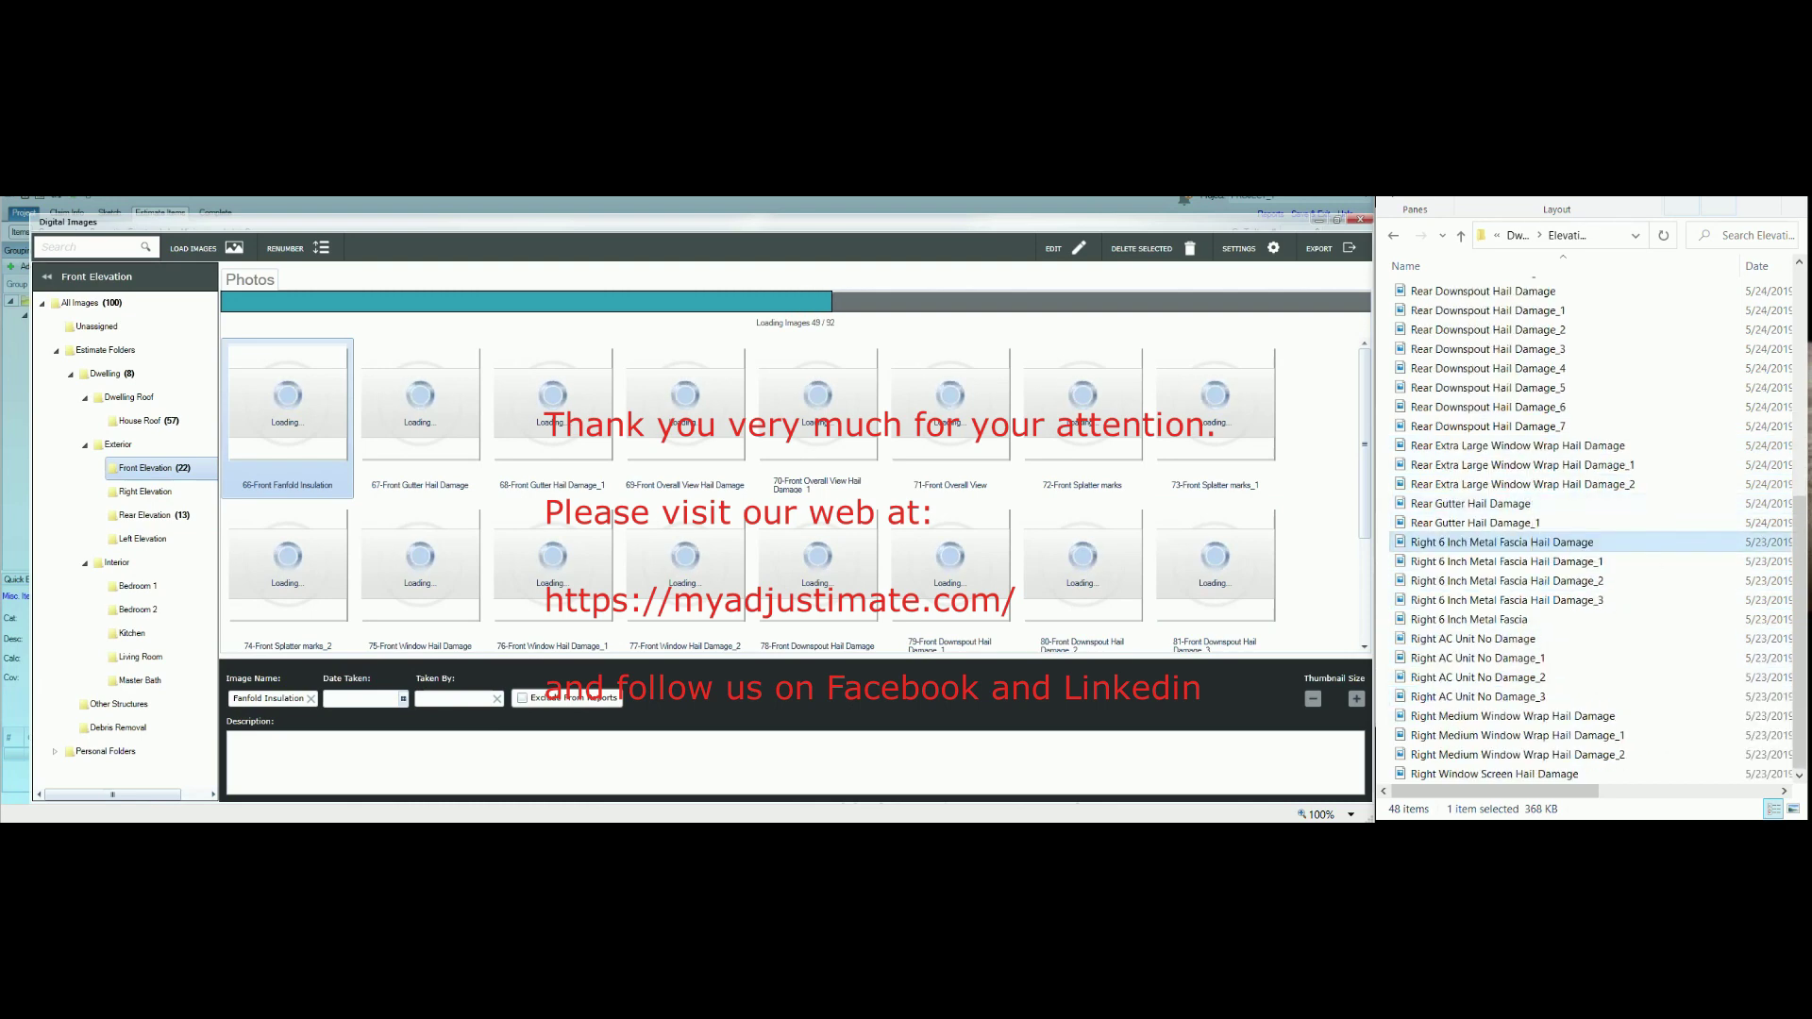
{"action": "key", "text": "shift+Down"}
{"action": "key", "text": "shift+Down"}
{"action": "key", "text": "shift+Down"}
{"action": "key", "text": "shift+Down"}
{"action": "key", "text": "shift+Down"}
{"action": "key", "text": "shift+Down"}
{"action": "key", "text": "shift+Down"}
{"action": "key", "text": "shift+Down"}
{"action": "key", "text": "shift+Down"}
{"action": "key", "text": "shift+Down"}
{"action": "key", "text": "shift+Down"}
{"action": "key", "text": "shift+Down"}
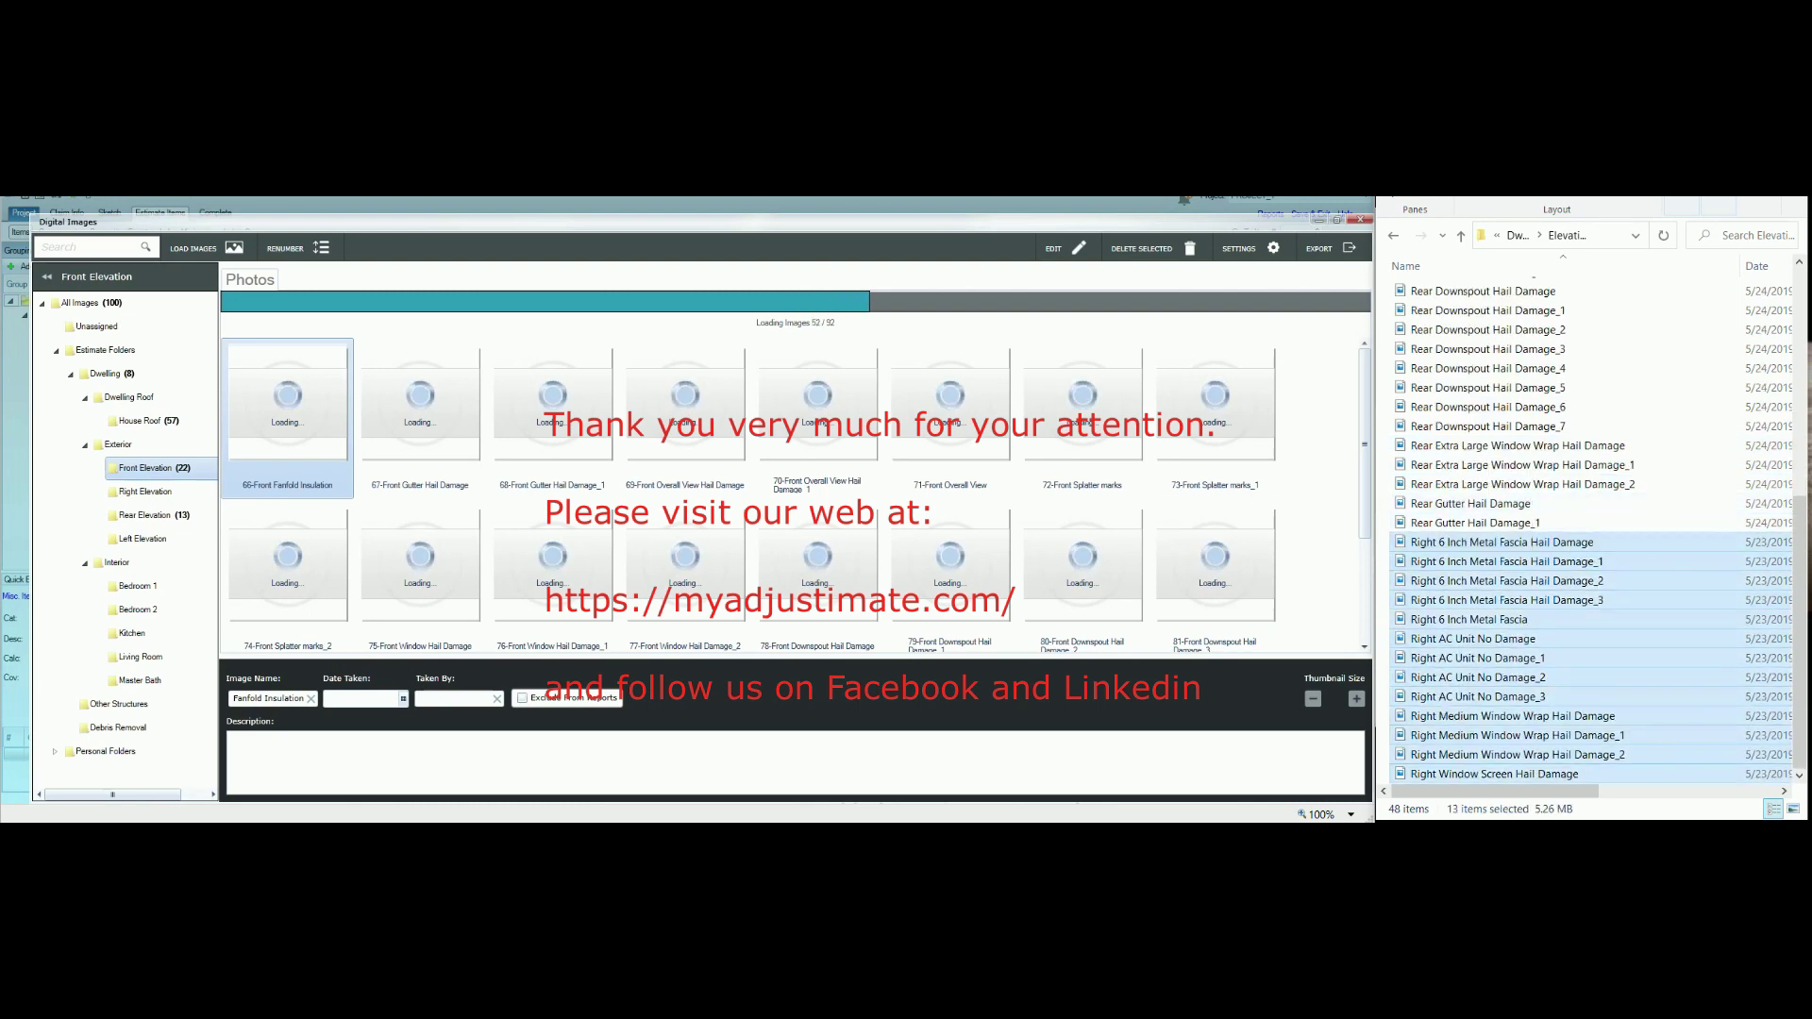